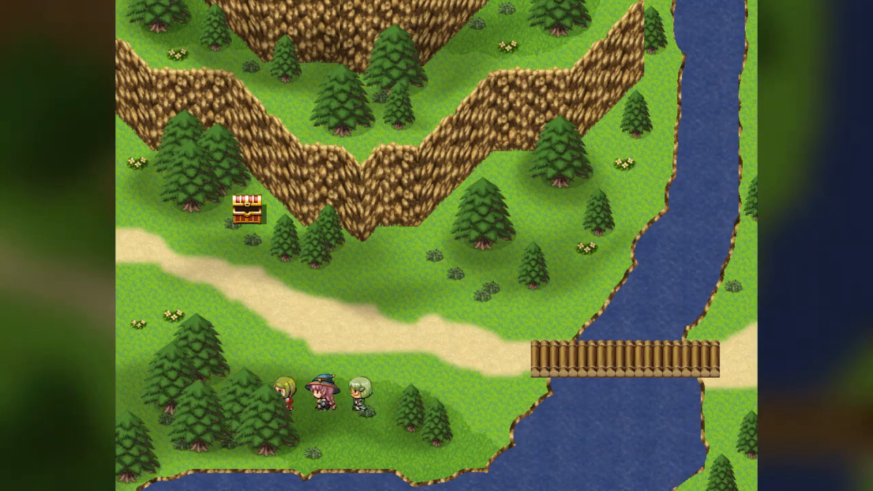
key(Up)
key(Up)
key(Left)
key(Left)
key(Down)
key(Left)
key(Down)
key(Down)
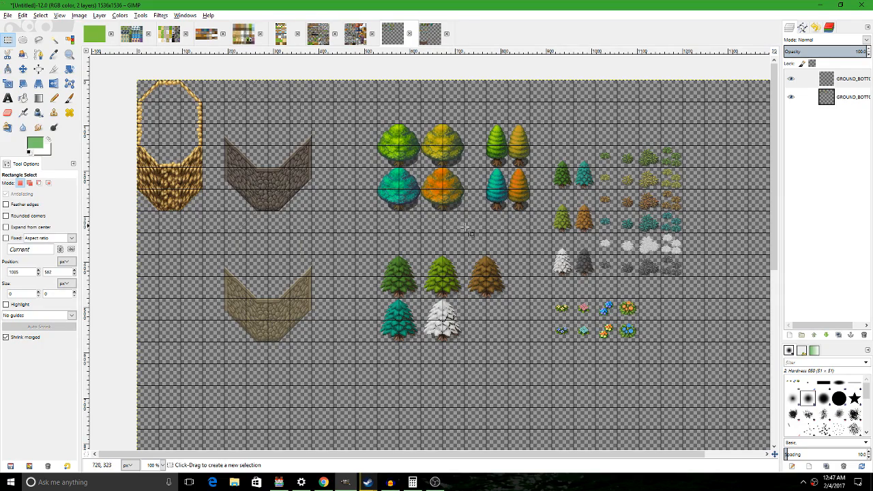
mouse_move(500, 218)
mouse_down()
mouse_move(703, 181)
mouse_move(529, 232)
mouse_move(496, 206)
mouse_move(484, 226)
mouse_up()
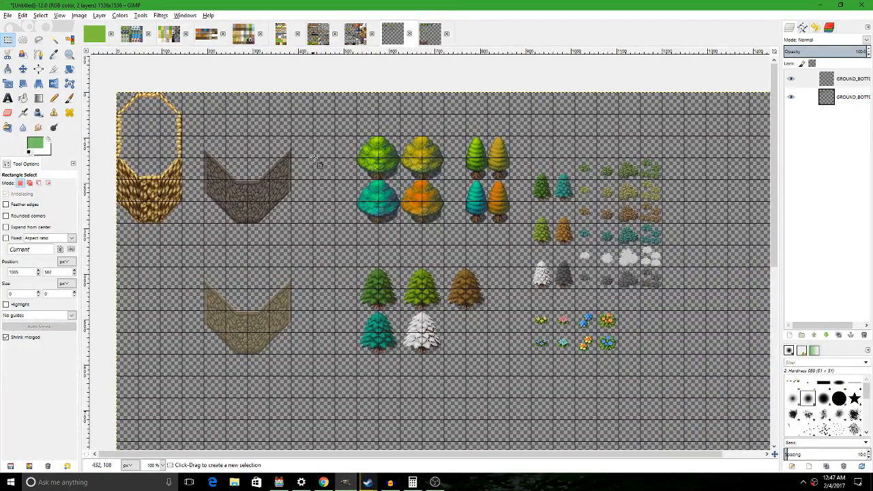
ctrl+scroll(215, 152, up, 2)
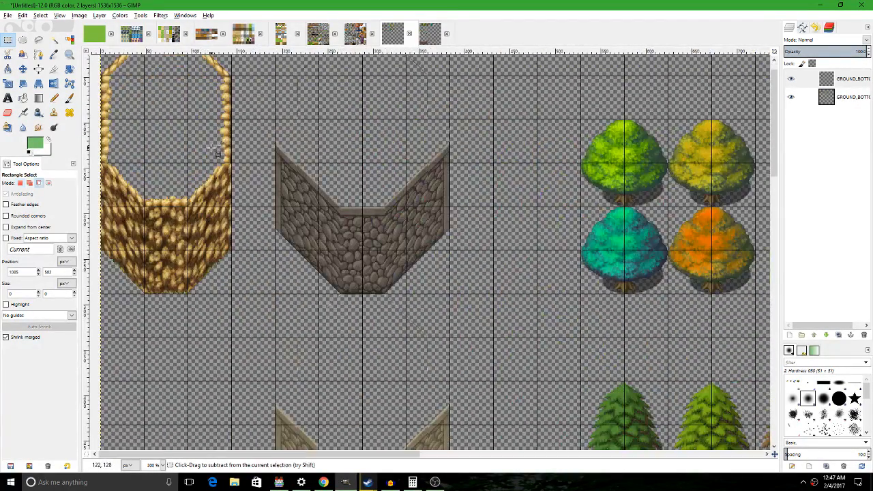
ctrl+scroll(212, 149, down, 3)
ctrl+scroll(214, 150, up, 1)
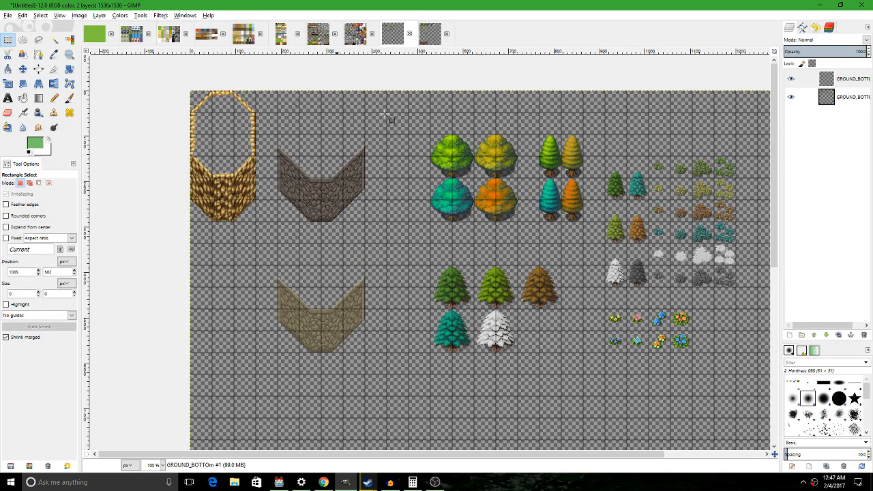
Switch to RPG Maker MV and review CoolMap's map properties and the available A5 images for tileset 0007 PX_SHOW.
click(285, 481)
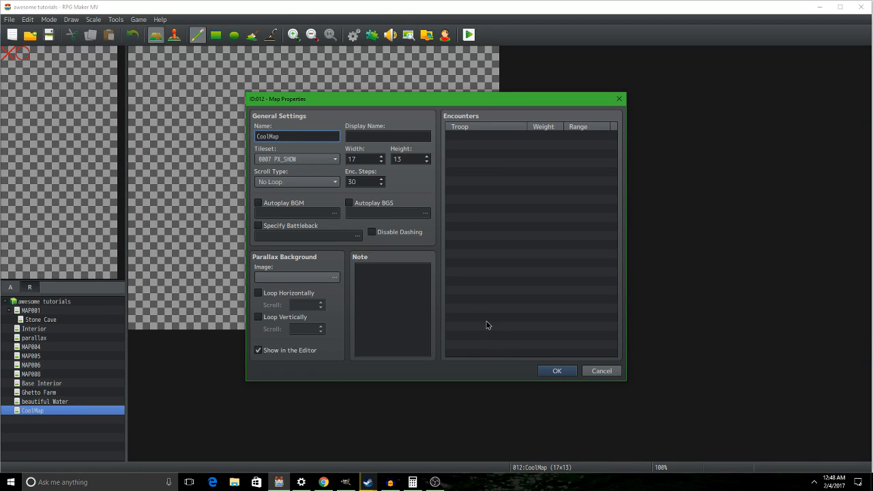
click(554, 371)
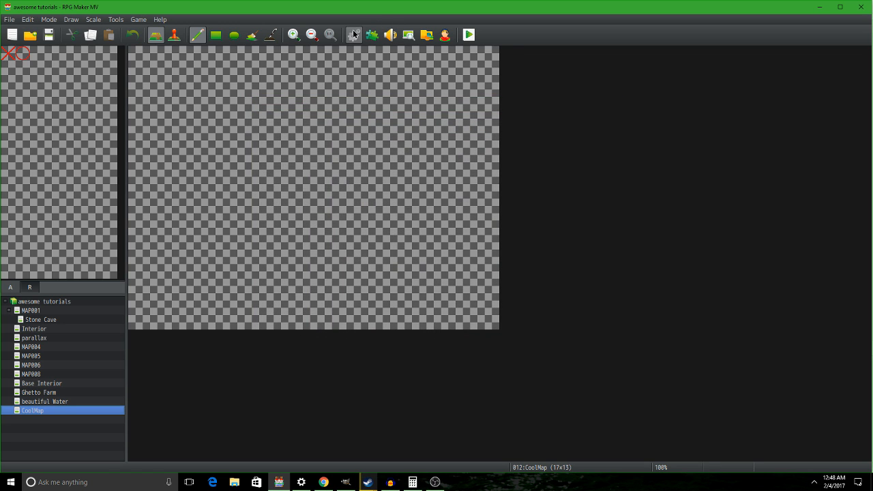
key(F9)
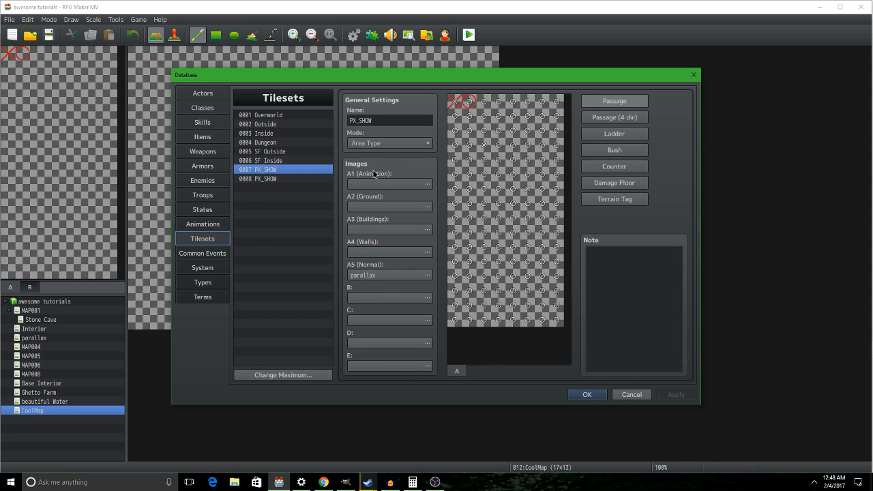
double_click(396, 275)
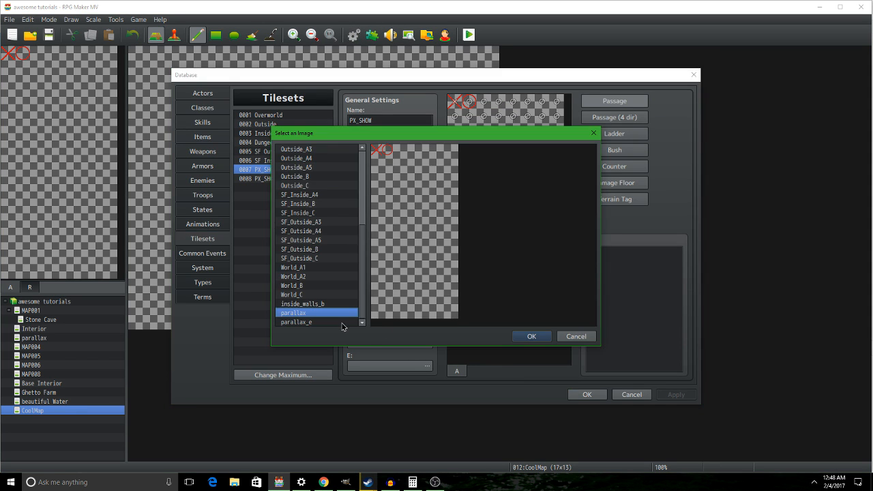
click(337, 321)
click(561, 336)
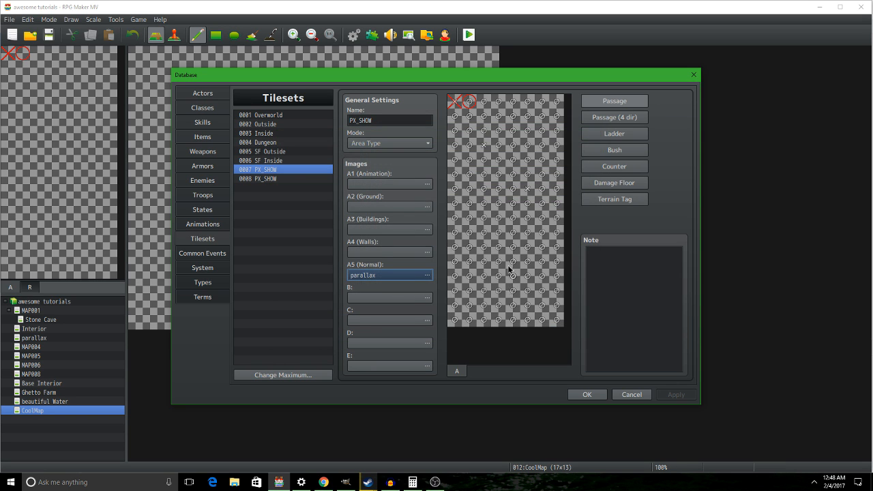
Compare the A5 images assigned to tilesets 0007 and 0008 PX_SHOW, and close the database without changes.
click(274, 169)
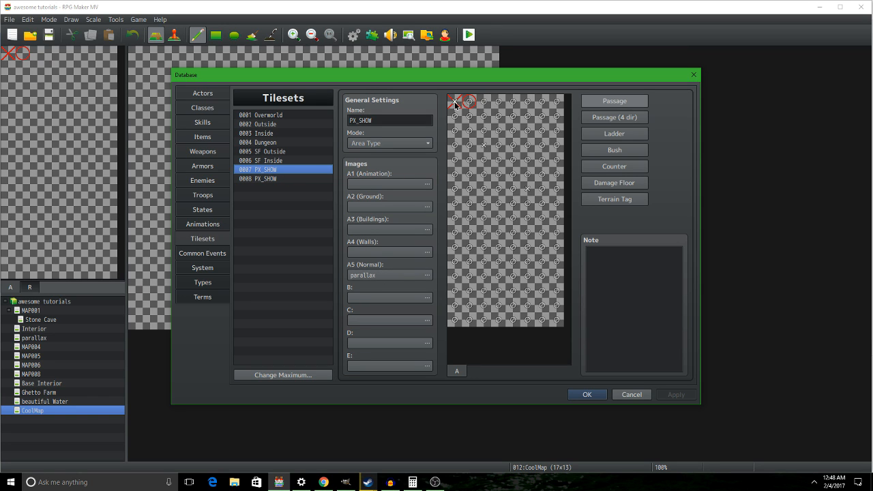
click(308, 180)
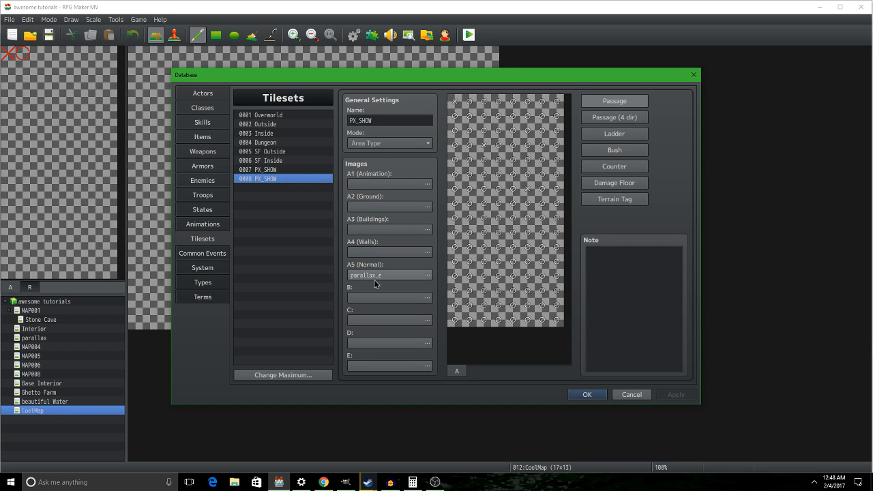
click(296, 171)
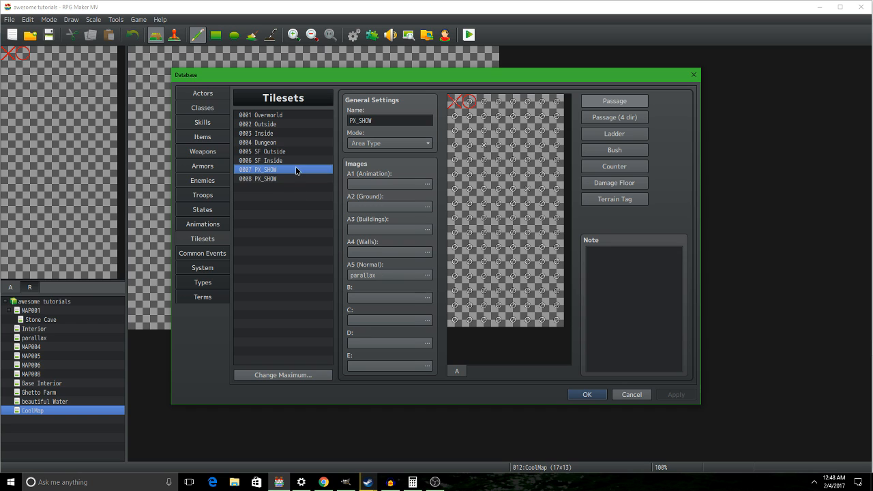
click(298, 177)
click(298, 171)
click(300, 179)
double_click(364, 273)
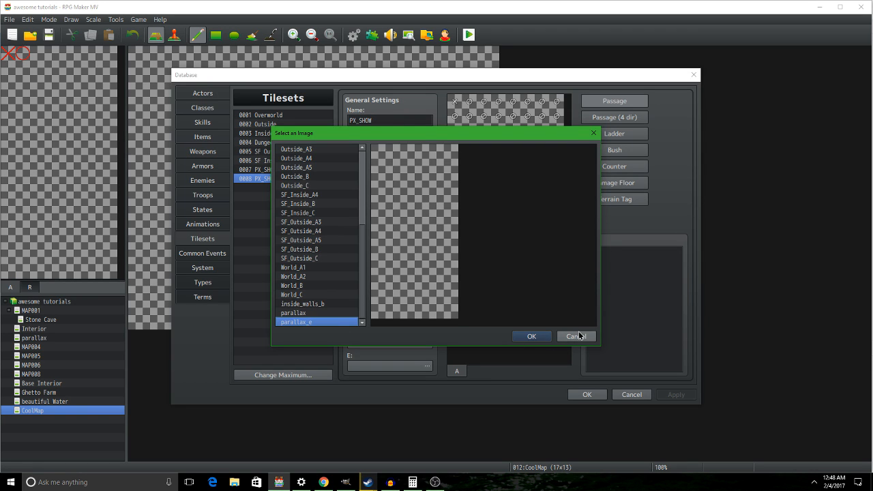
click(531, 336)
click(287, 170)
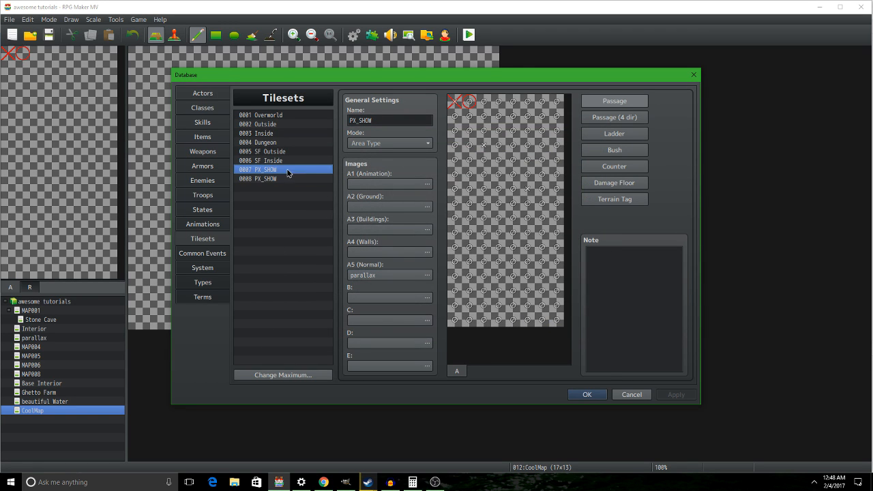
click(648, 396)
Switch to GIMP and examine the gridded grass map canvas against the blank CoolMap in RPG Maker MV.
key(alt+Tab)
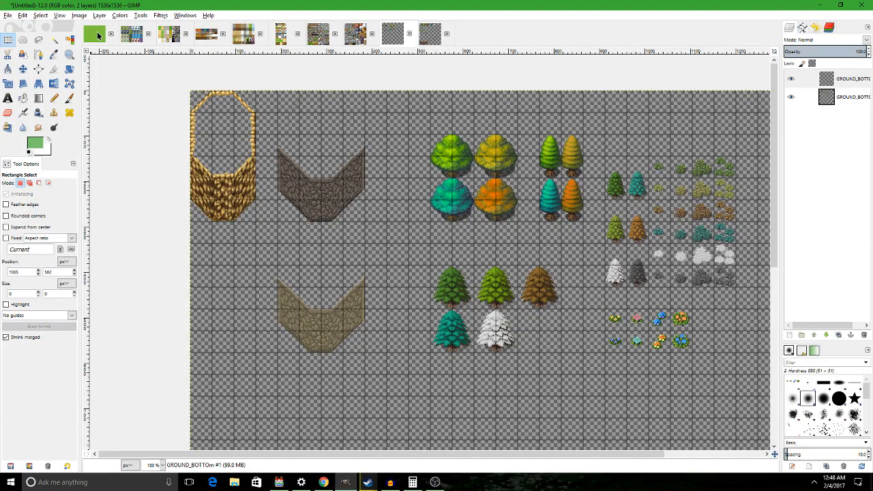
key(alt+Tab)
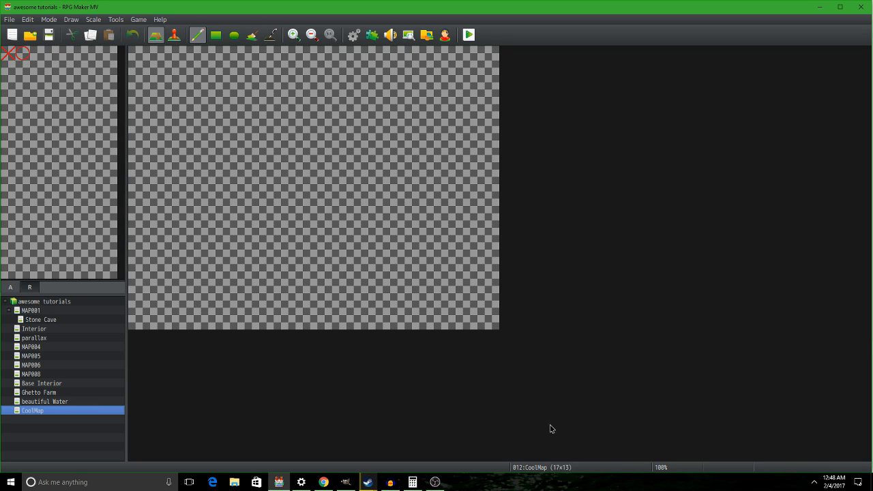
key(alt+Tab)
scroll(598, 284, down, 4)
scroll(382, 136, up, 1)
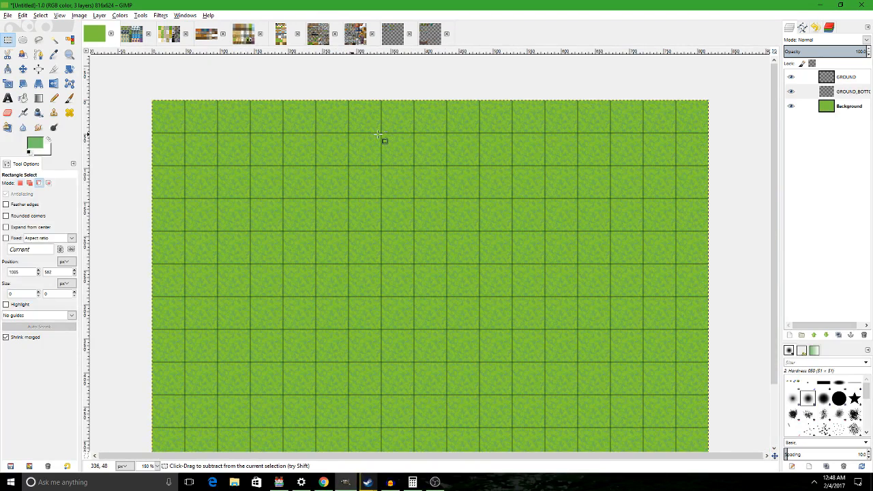
drag(449, 313, 391, 214)
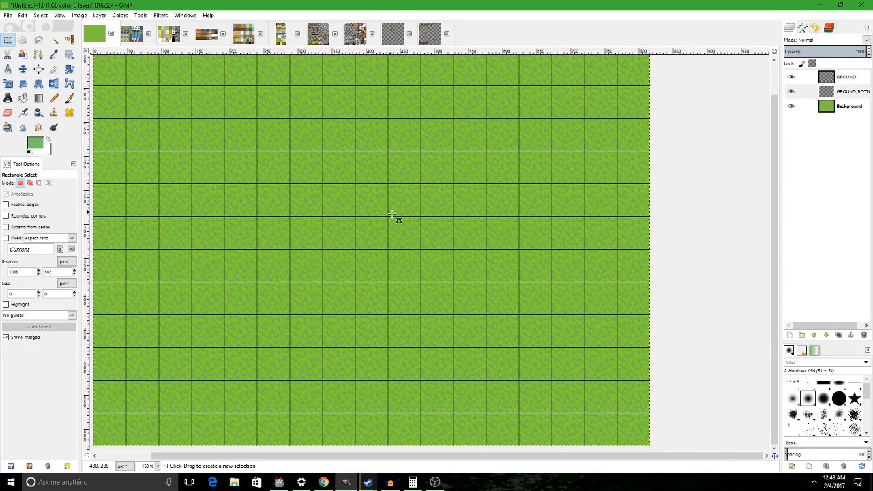
drag(373, 242, 599, 298)
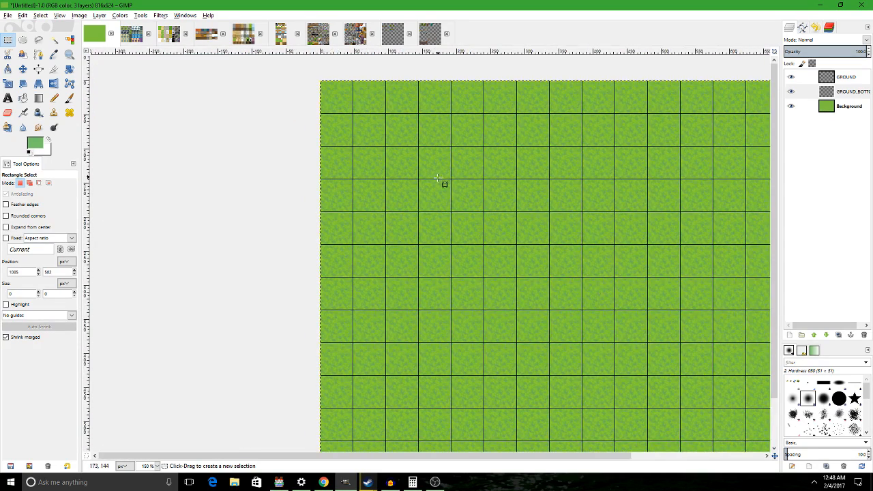
drag(439, 180, 316, 172)
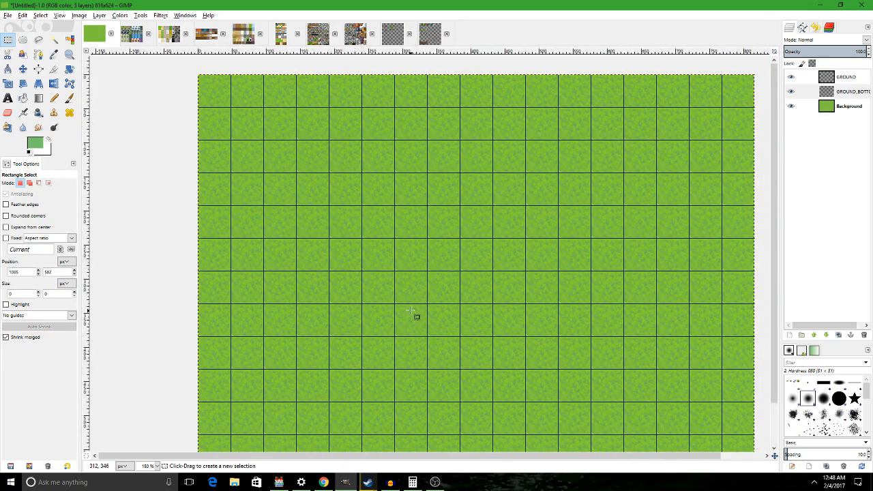
scroll(420, 265, down, 2)
scroll(420, 265, up, 1)
key(alt+Tab)
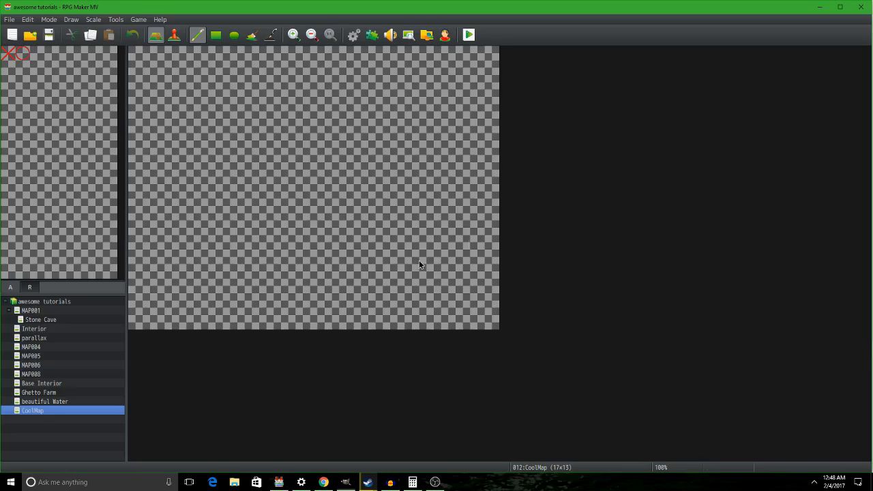
key(alt+Tab)
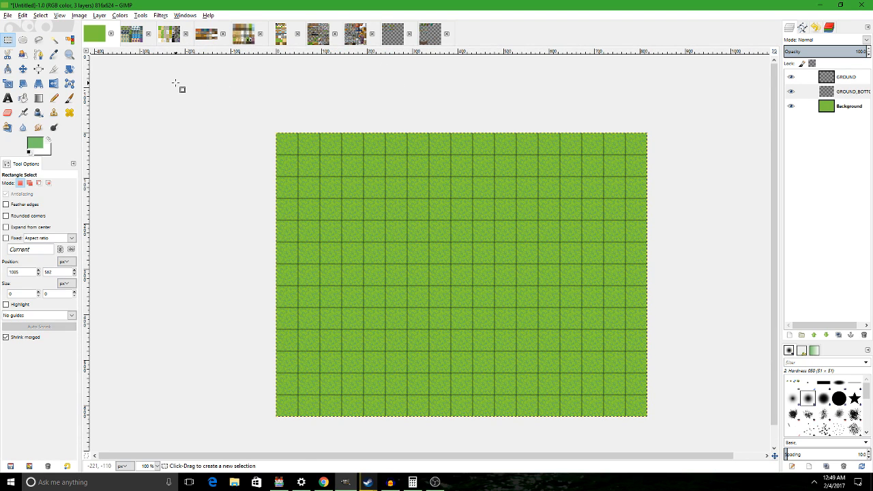
Browse the images in the tilesets folder, from the Dungeon sheets to Outside_C.png, without opening any.
key(ctrl+o)
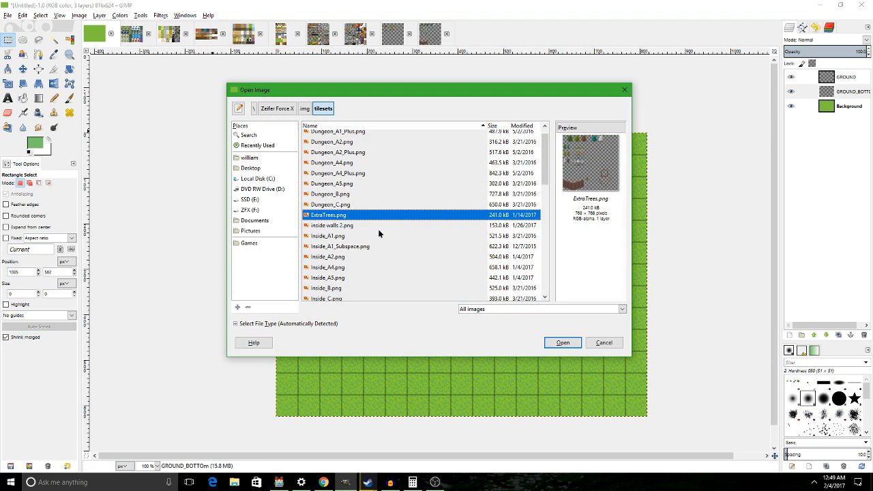
drag(357, 183, 373, 127)
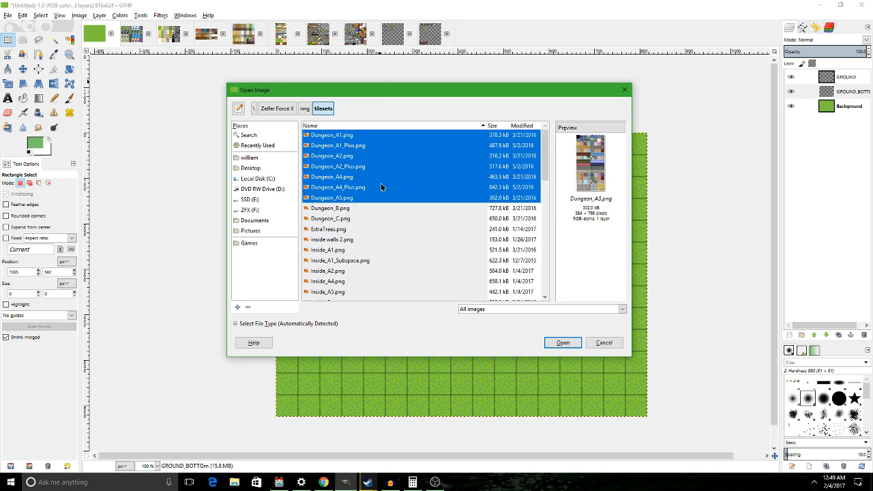
scroll(379, 184, down, 7)
click(338, 197)
scroll(346, 185, up, 2)
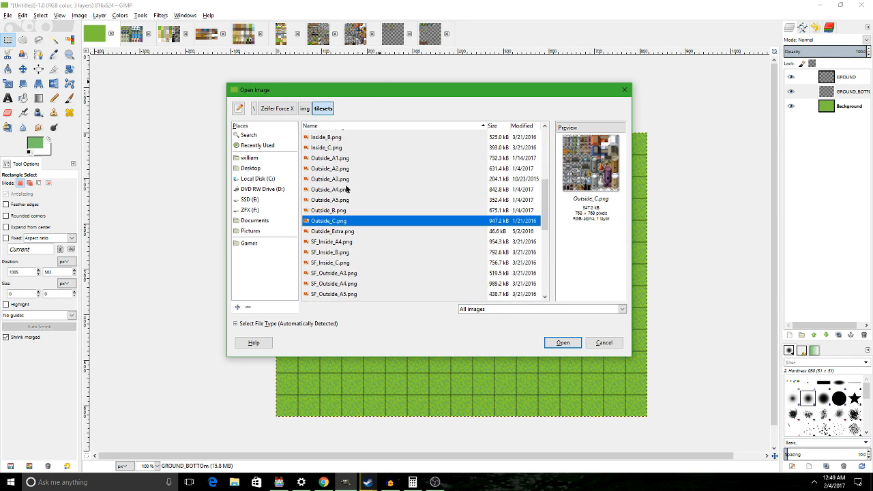
click(603, 342)
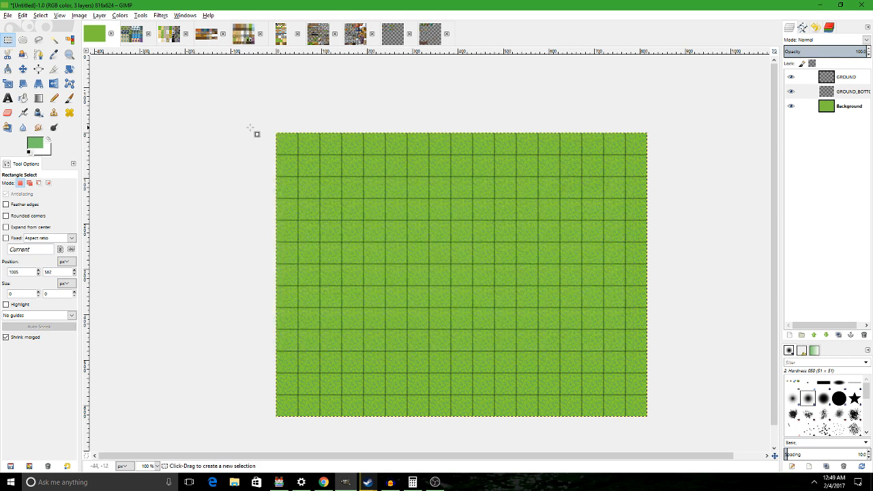
click(132, 34)
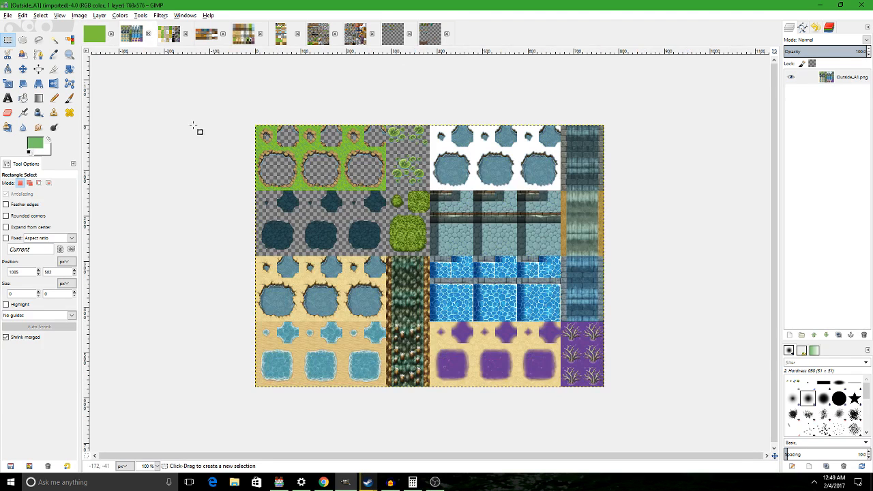
click(95, 33)
click(23, 39)
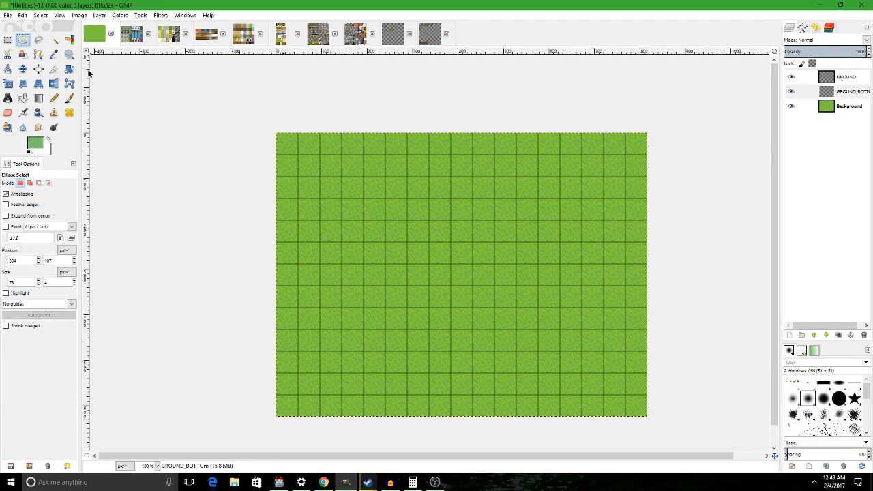
click(7, 39)
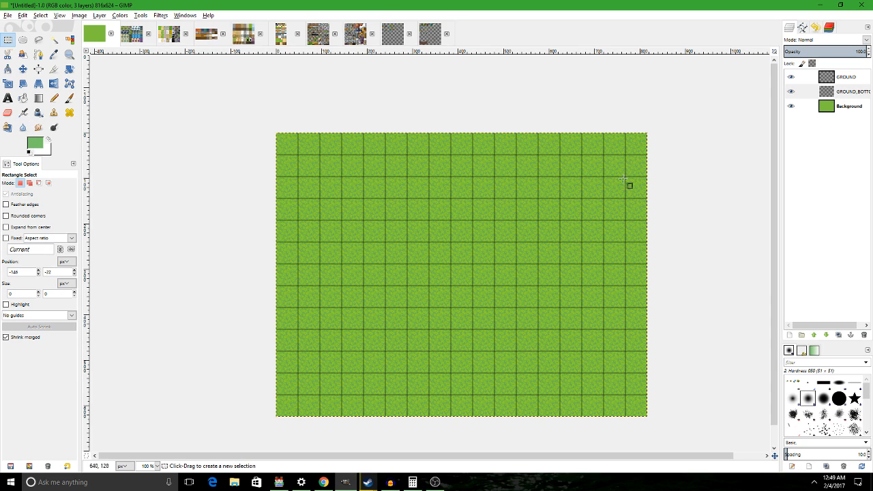
drag(452, 211, 378, 205)
drag(312, 170, 374, 188)
scroll(354, 185, up, 1)
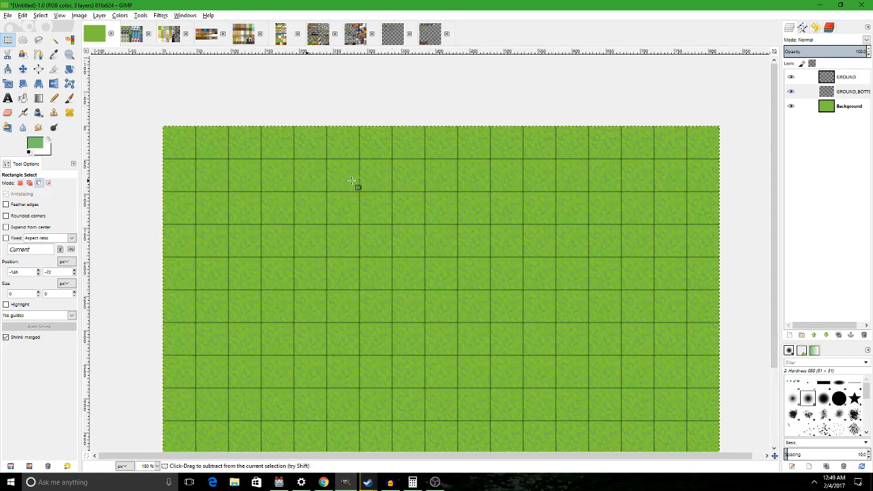
drag(342, 214, 442, 142)
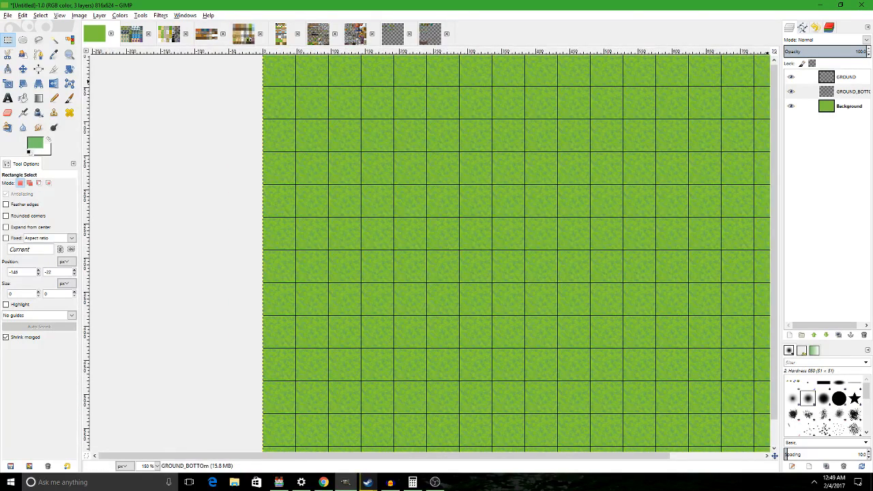
Make the Background layer of the grass map image the active layer.
click(840, 93)
click(841, 79)
click(843, 96)
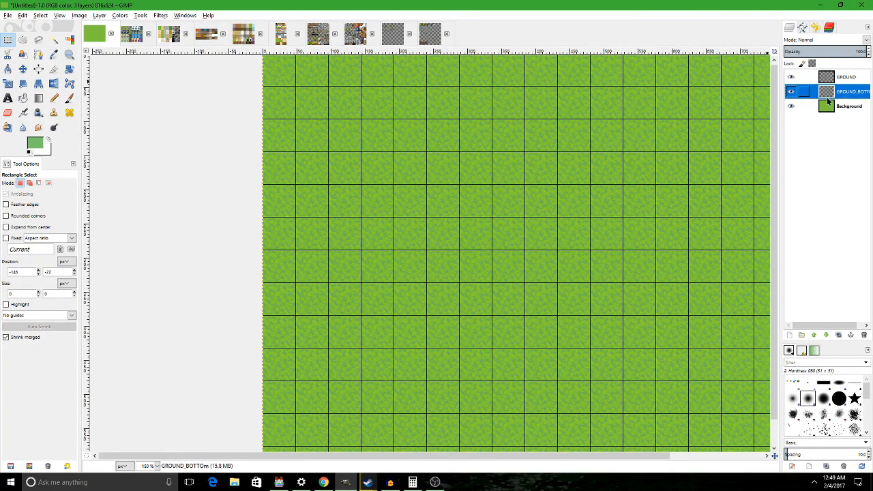
click(843, 108)
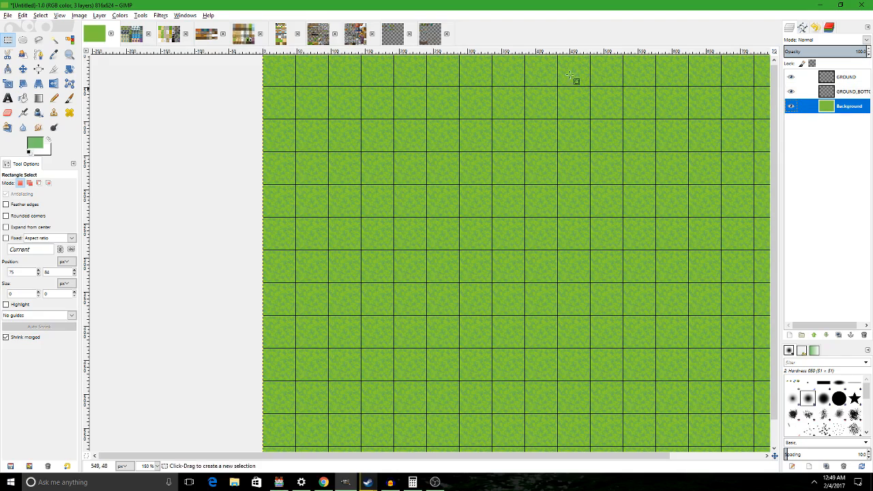
Review the snapping, grid display and image grid options for the Outside_A2 tileset image.
click(168, 34)
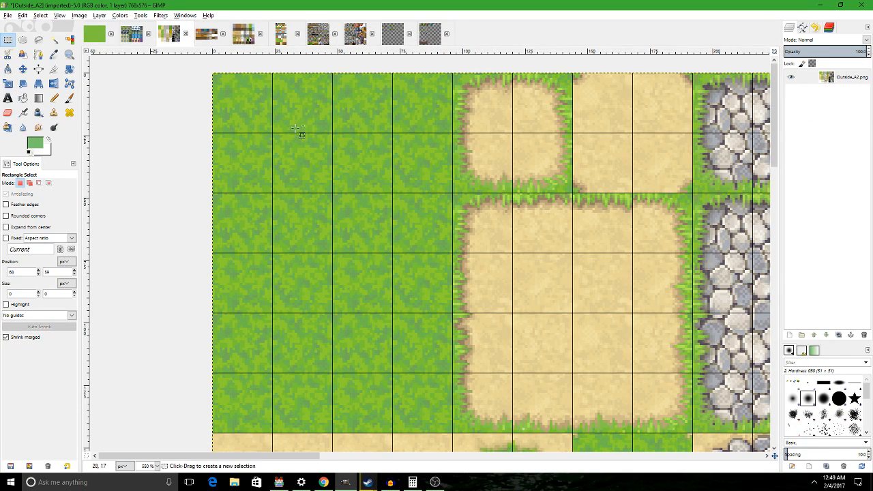
ctrl+scroll(302, 135, down, 2)
ctrl+scroll(278, 115, up, 1)
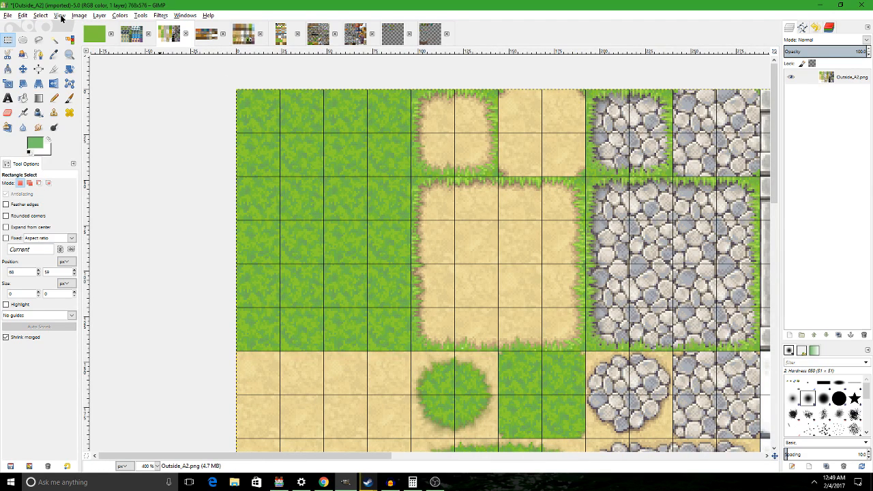
click(60, 15)
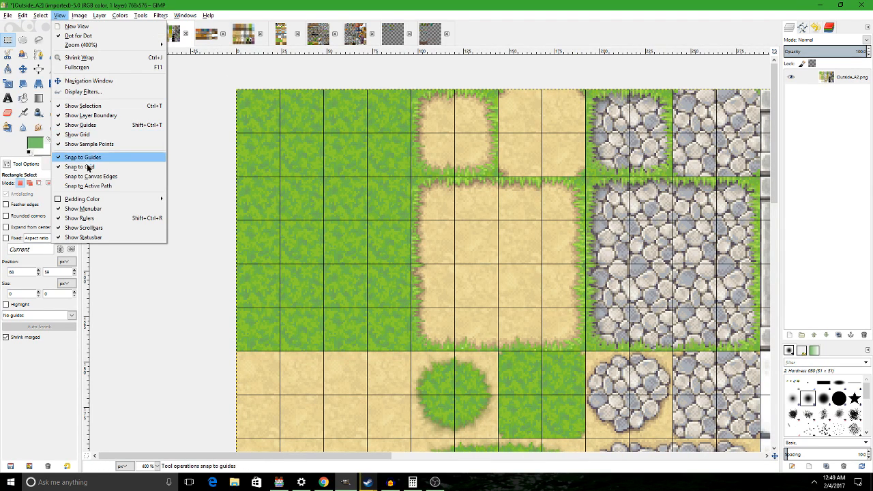
mouse_move(79, 15)
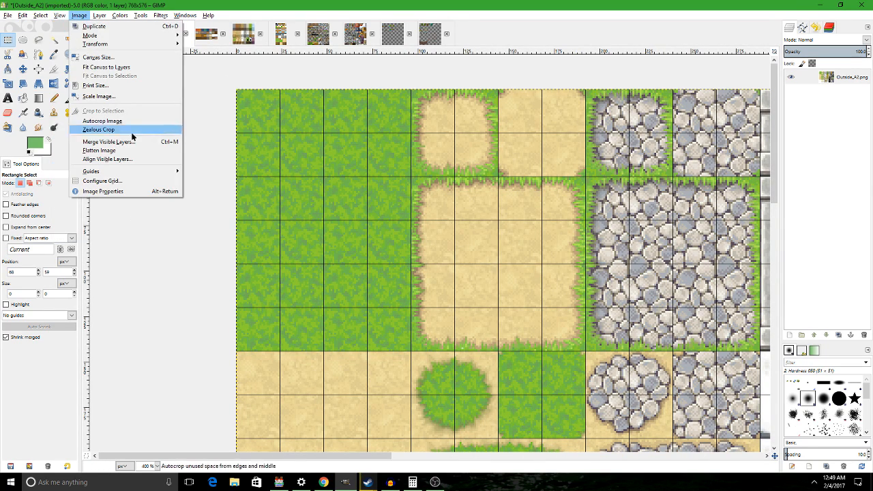
click(297, 182)
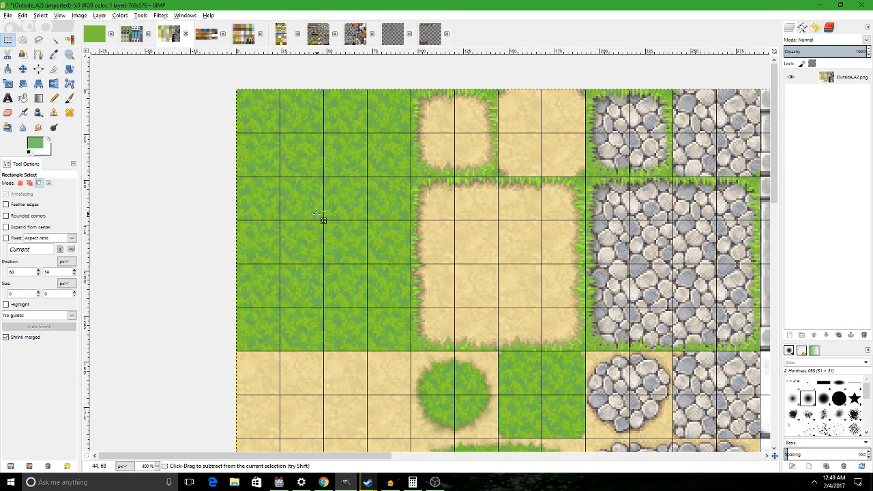
Select a 48 × 48 px grass area at position 24, 72 in the Outside_A2 tileset.
drag(412, 352, 236, 177)
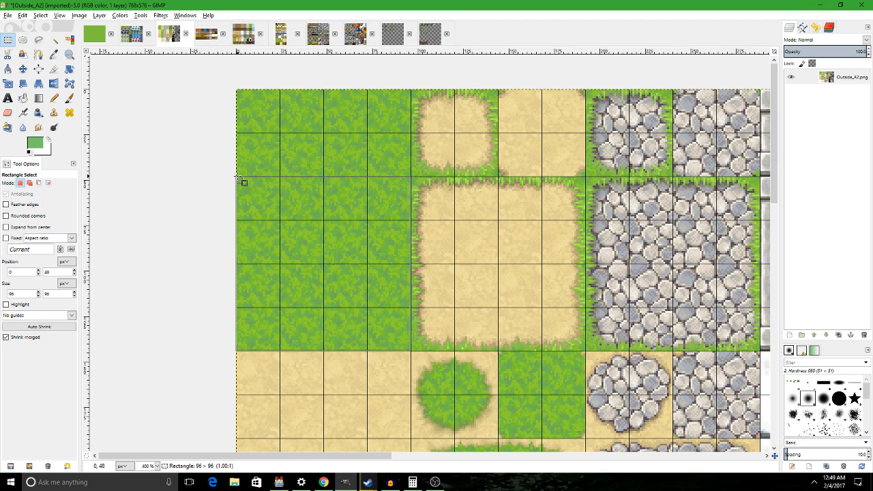
click(216, 244)
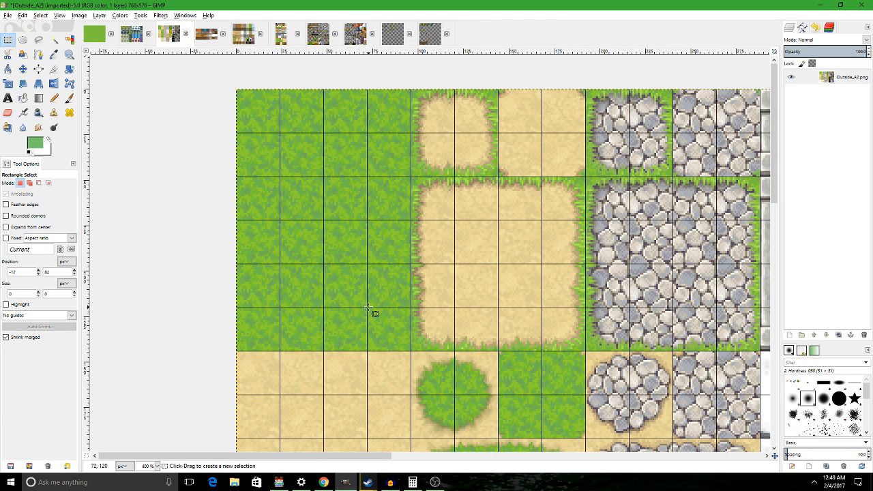
drag(368, 308, 280, 220)
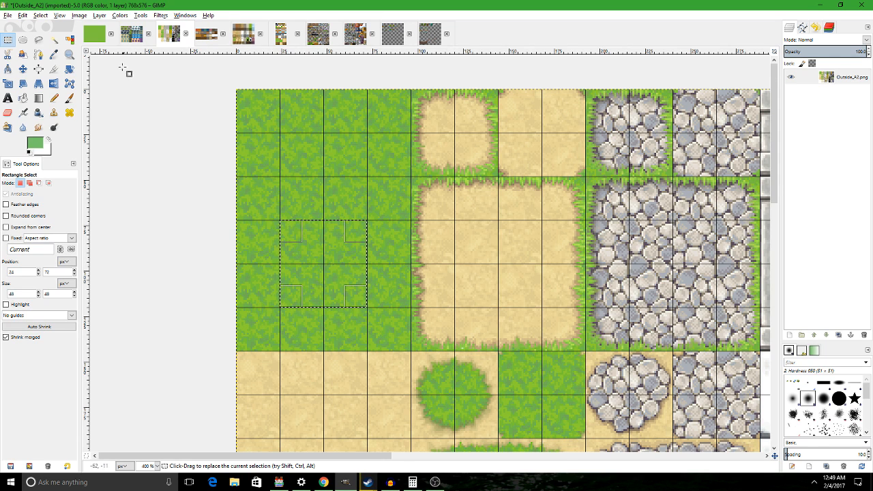
Return to the grass map, review Bucket Fill's Pattern fill option with the Clipboard pattern, and go back to Rectangle Select.
click(99, 33)
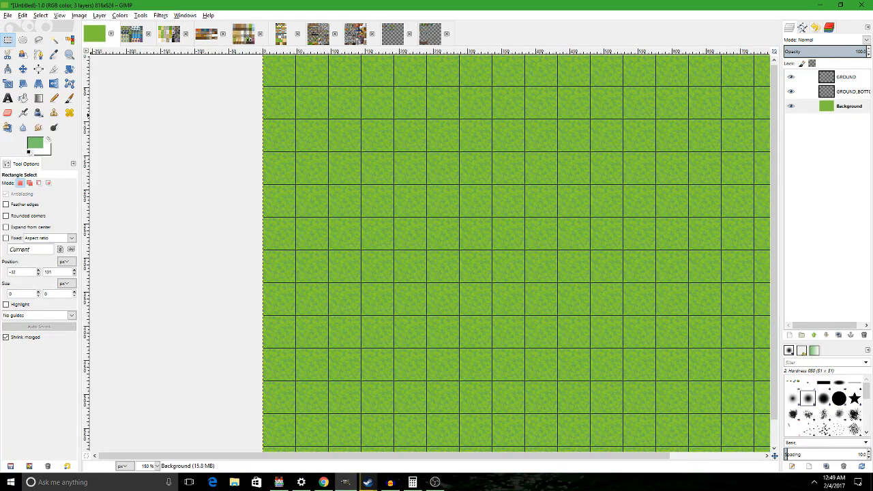
click(23, 97)
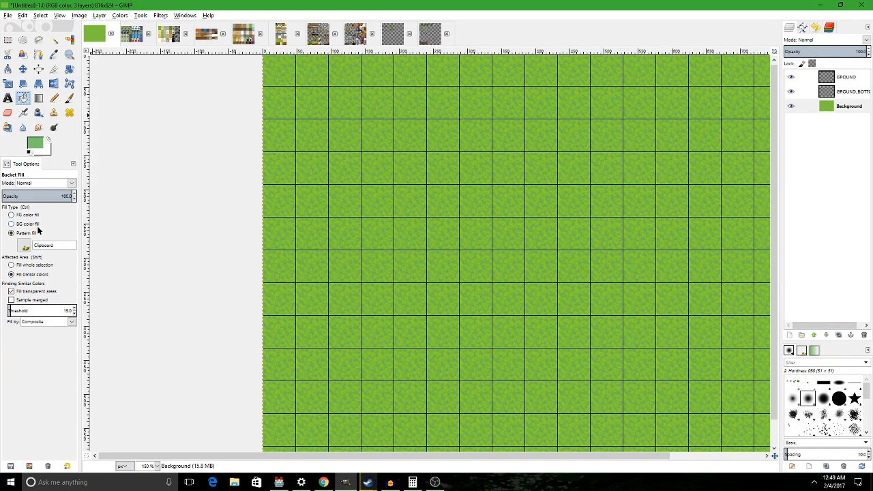
click(27, 223)
click(24, 232)
key(r)
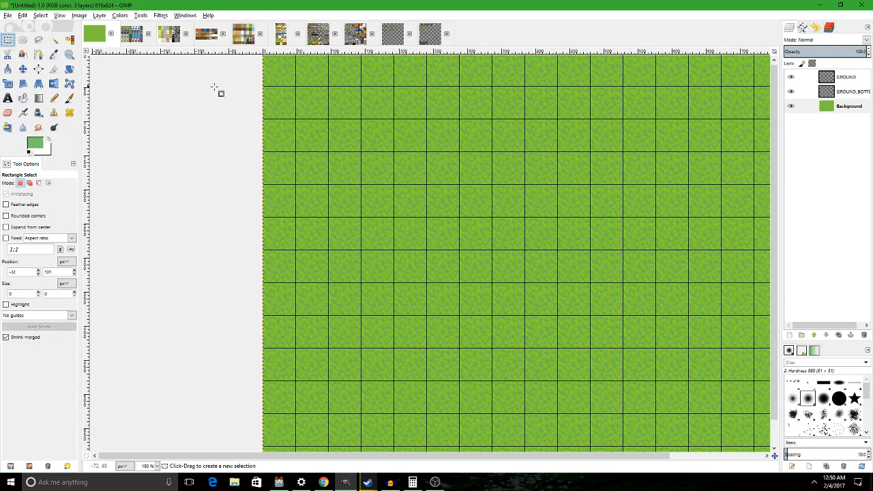
Examine the New Layer settings for the grass map image without creating a layer.
ctrl+scroll(739, 146, down, 1)
ctrl+scroll(681, 139, up, 1)
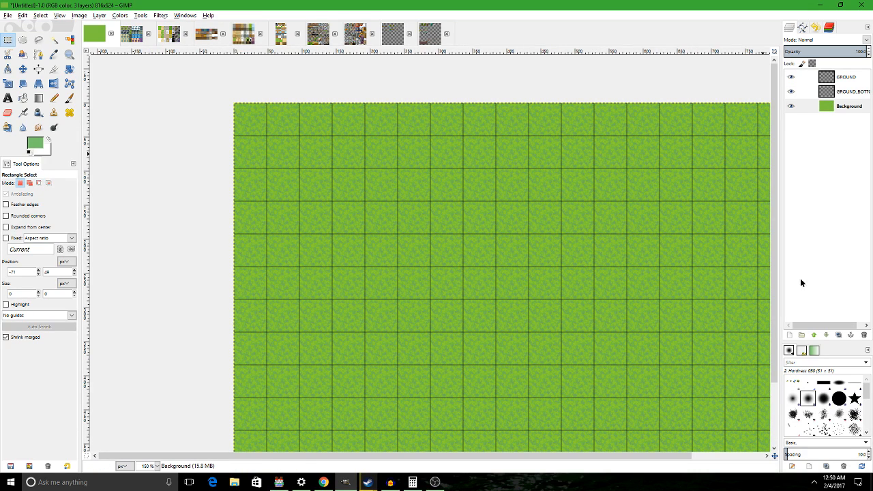
click(791, 332)
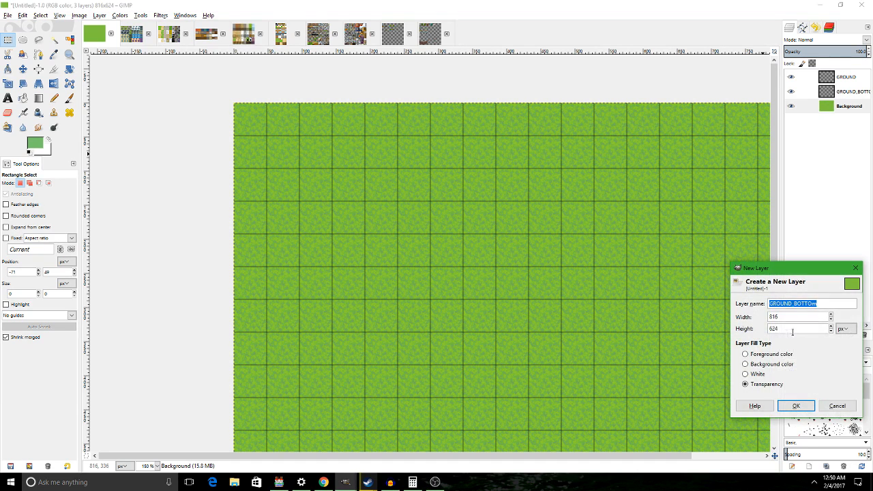
click(836, 405)
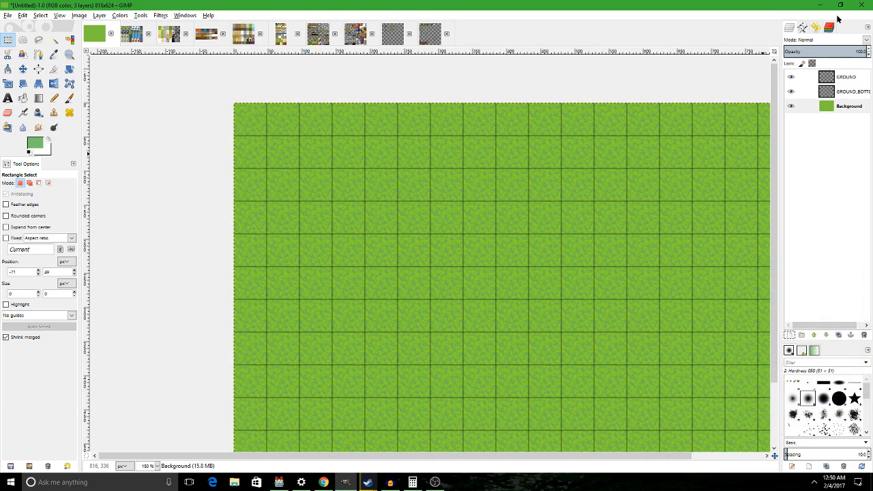
Compare the GROUND and GROUND_BOTTOm layers of the grass map by making each one active in turn.
click(851, 81)
click(851, 91)
click(853, 77)
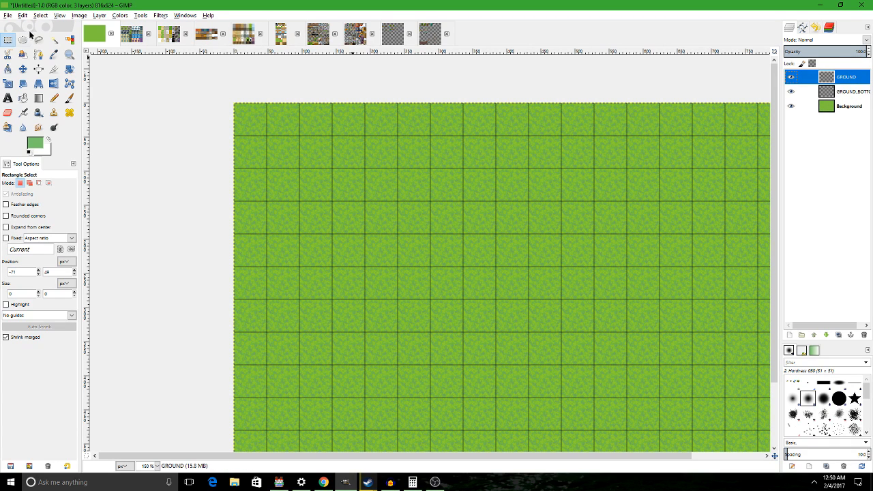
click(11, 40)
drag(396, 135, 296, 105)
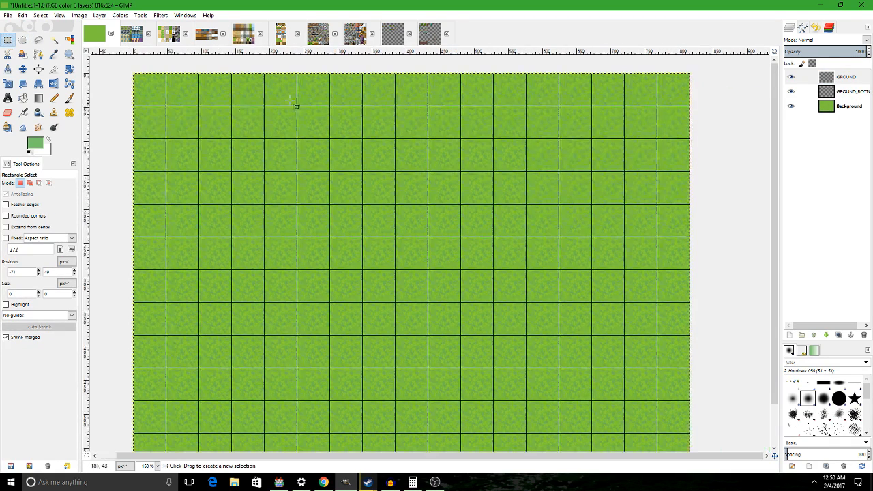
click(839, 91)
click(852, 79)
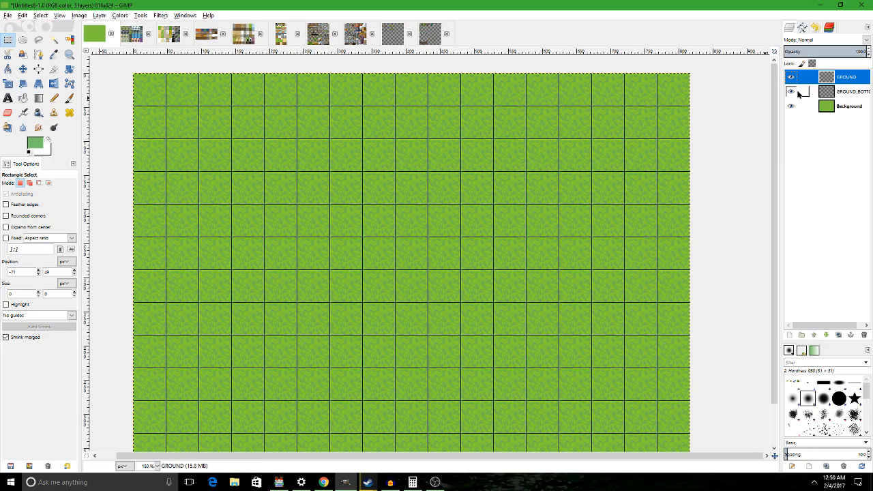
click(840, 95)
click(531, 145)
drag(460, 130, 566, 141)
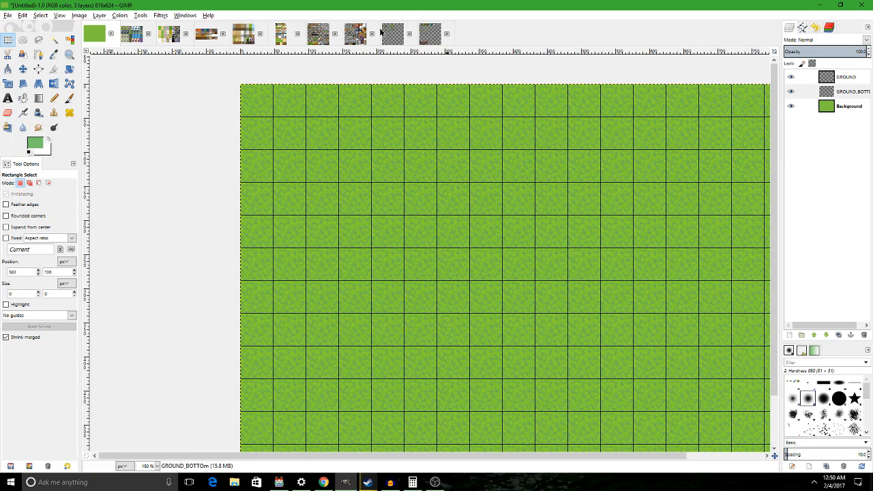
Close the ExtraTrees image and discard its changes.
click(430, 32)
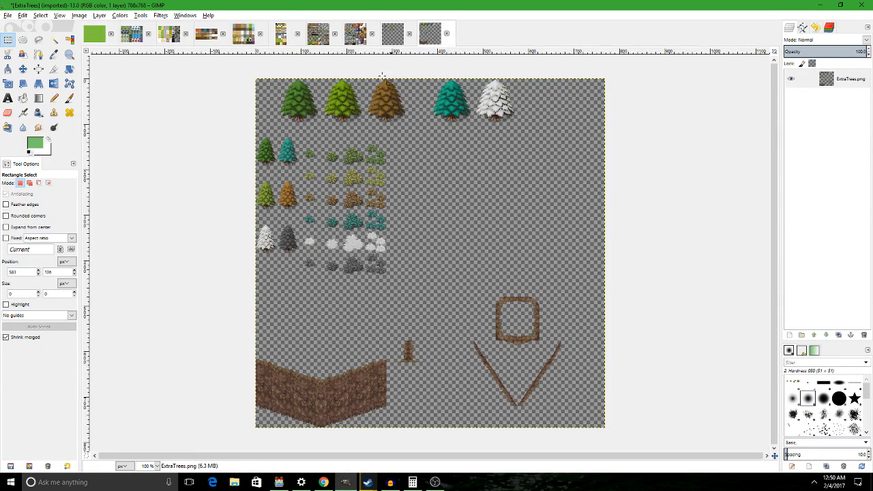
click(446, 33)
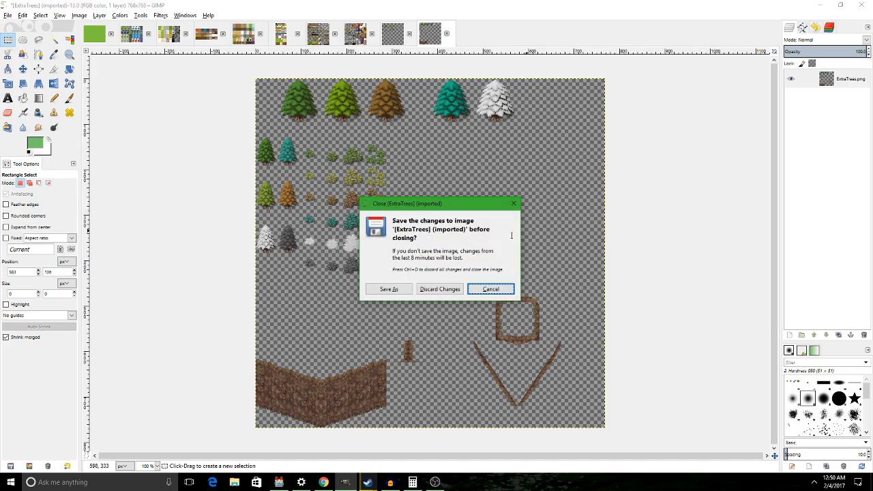
click(440, 289)
Examine the custom cliff and tree tile sheet, especially the yellow and grey rock walls.
scroll(369, 258, up, 3)
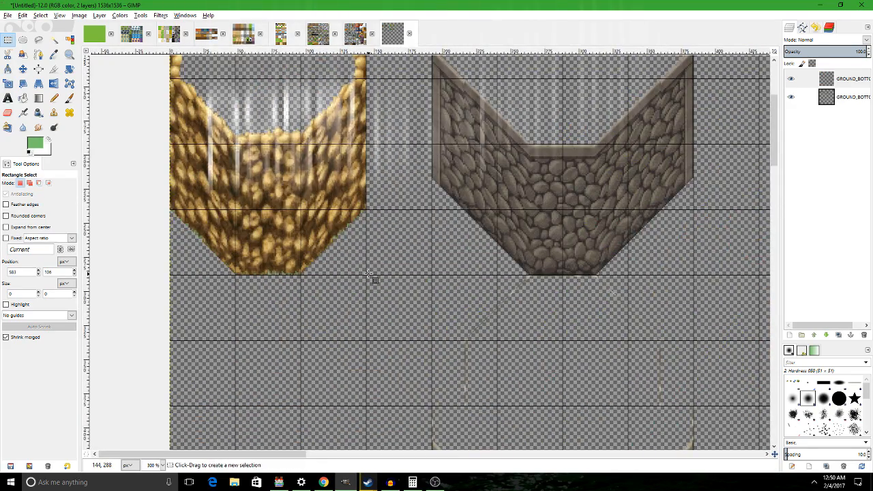
drag(370, 283, 312, 223)
scroll(310, 217, up, 3)
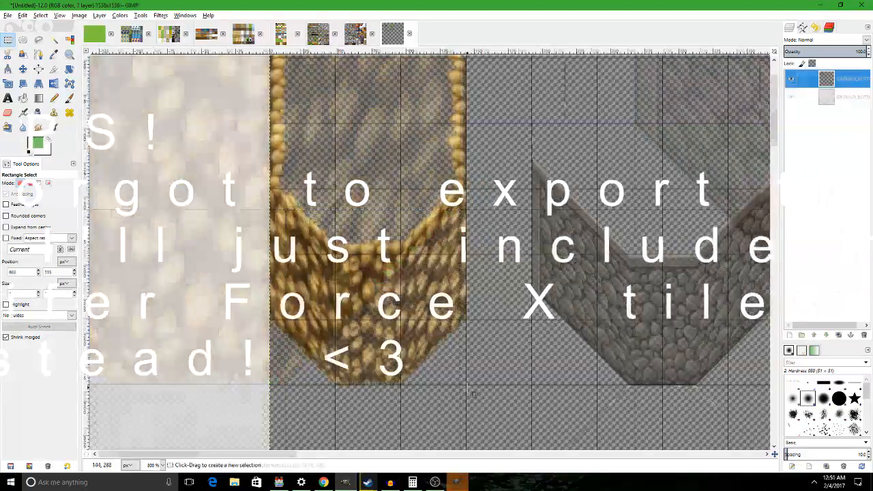
key(1)
scroll(398, 155, down, 2)
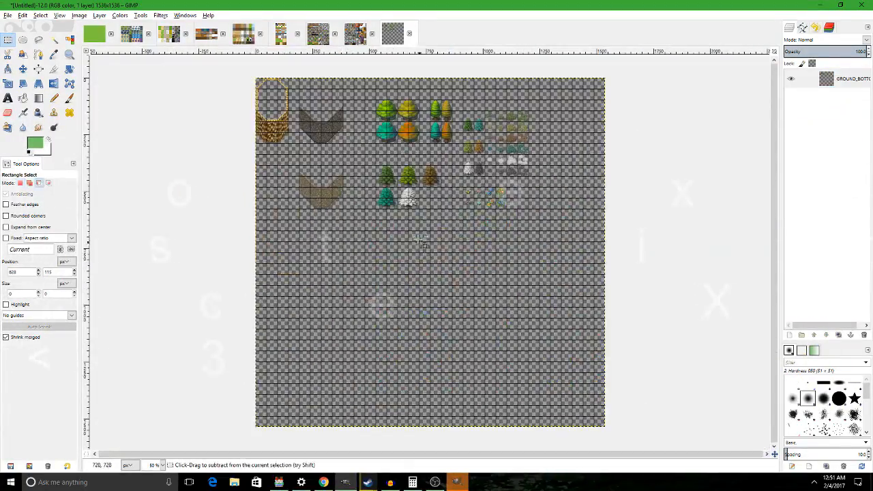
scroll(359, 126, up, 3)
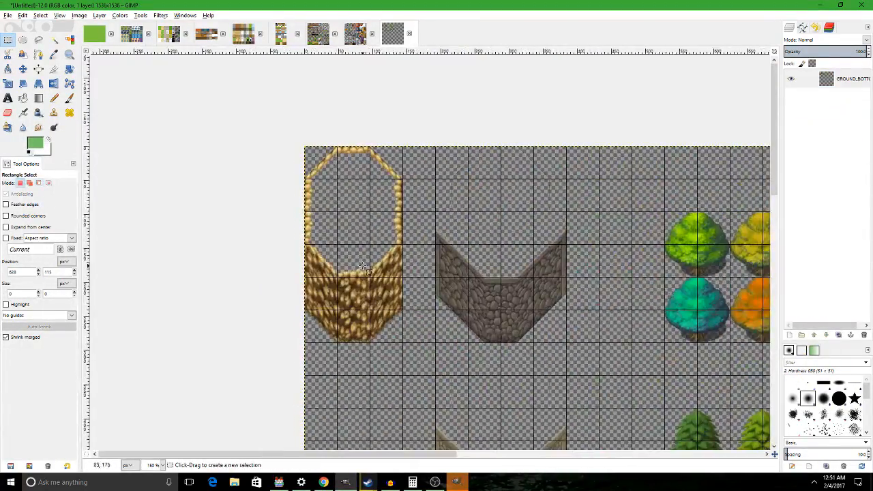
scroll(398, 263, up, 2)
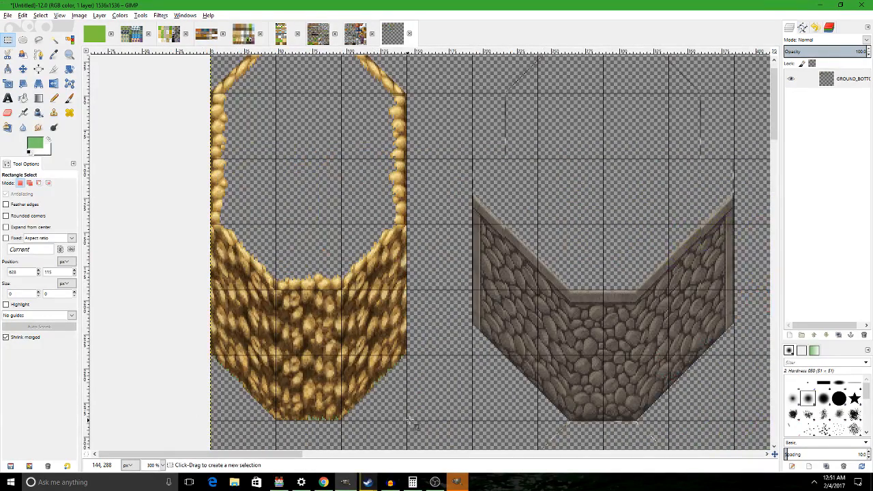
Select and copy the 48 × 144 px right diagonal section of the yellow rock cliff at position 96, 144.
drag(411, 424, 379, 368)
drag(333, 126, 344, 228)
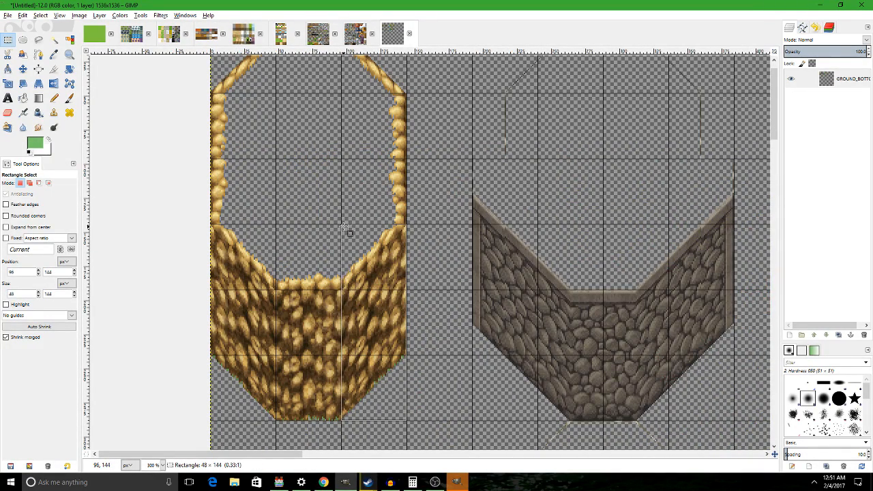
ctrl+scroll(344, 229, up, 2)
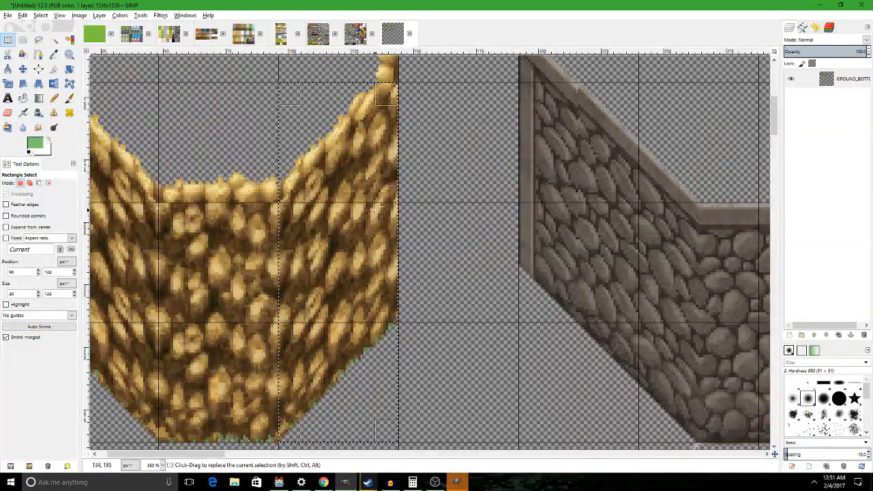
drag(353, 190, 399, 228)
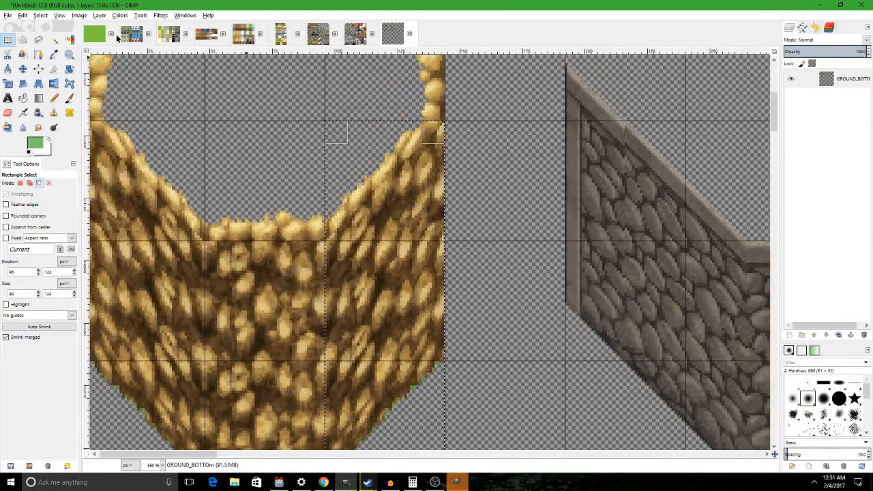
Paste the diagonal cliff section onto the grass map and align it with the grid.
click(97, 33)
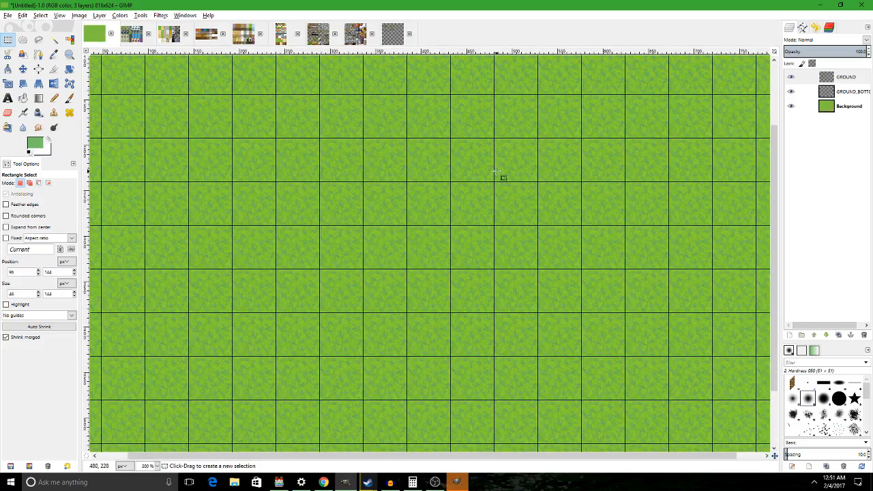
drag(389, 159, 399, 228)
click(516, 190)
key(ctrl+v)
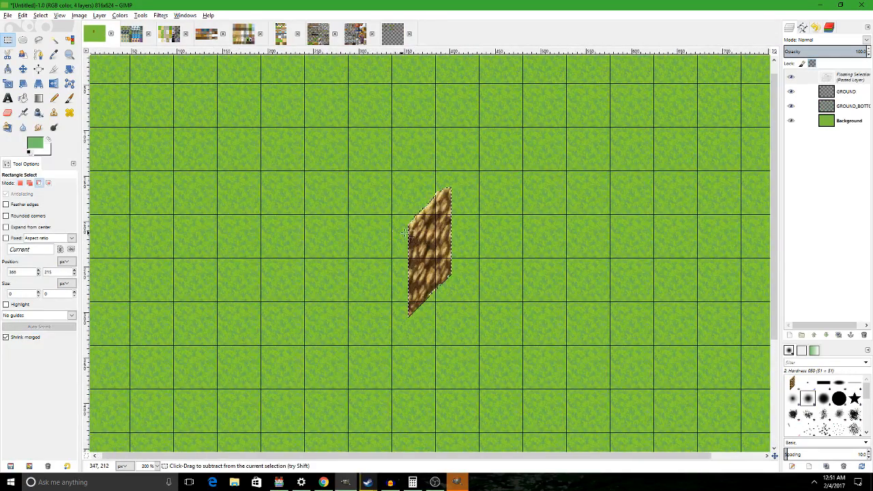
scroll(433, 225, up, 1)
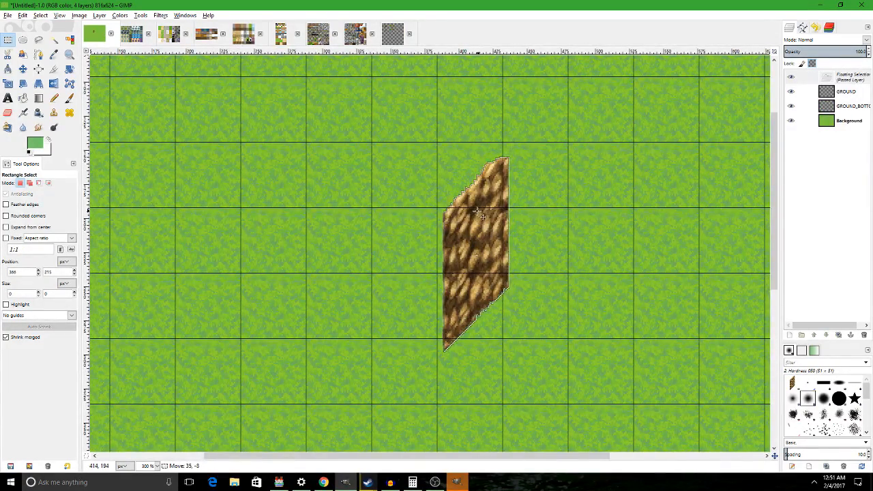
scroll(470, 245, up, 3)
mouse_move(469, 243)
mouse_down()
mouse_move(462, 224)
mouse_move(458, 230)
mouse_up()
drag(457, 229, 504, 78)
drag(476, 132, 476, 115)
scroll(323, 257, down, 3)
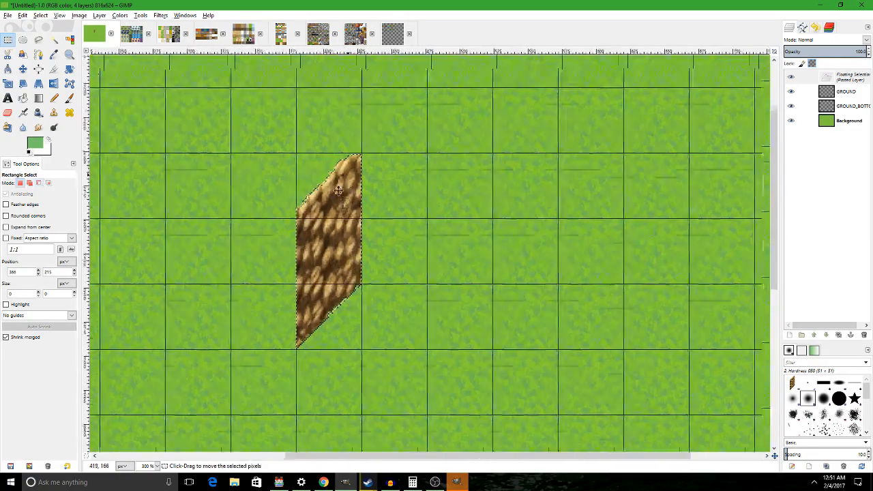
Place a second copy of the diagonal cliff section one tile right and one tile up from the first.
drag(323, 256, 397, 190)
scroll(375, 210, up, 3)
drag(382, 232, 426, 164)
scroll(497, 155, down, 3)
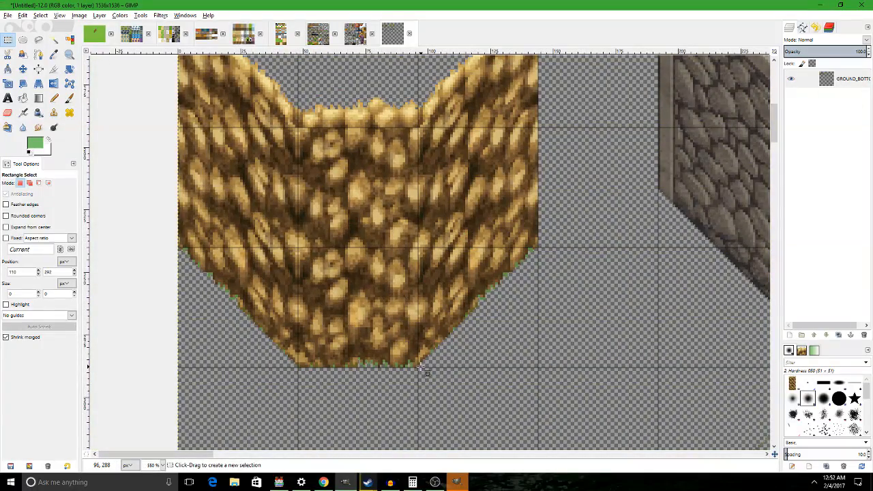
Copy the 48 × 144 px front cliff section at position 48, 144 and place it against the diagonal wall's upper end on the map.
drag(247, 178, 299, 95)
click(88, 39)
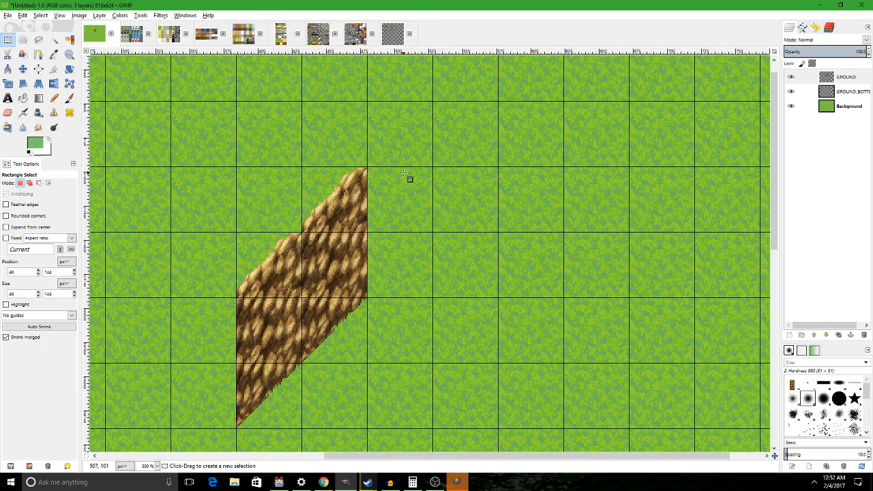
key(ctrl+v)
drag(423, 238, 515, 159)
Paste another front cliff section beside the first to extend the wall to the right.
scroll(390, 198, up, 2)
key(ctrl+v)
click(350, 94)
scroll(331, 113, up, 3)
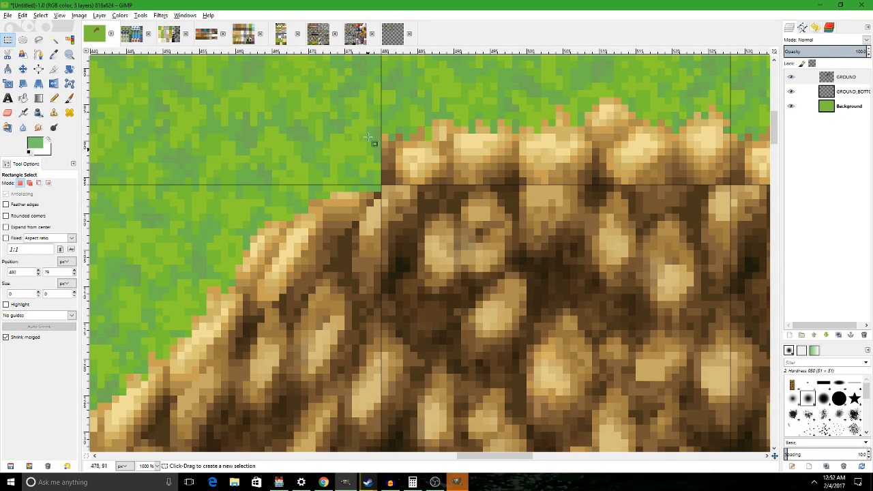
Select a 14 × 10 px rectangle around the small rock piece at the grass tile's corner, position 226, 662, in the Outside_A5 tileset.
click(392, 34)
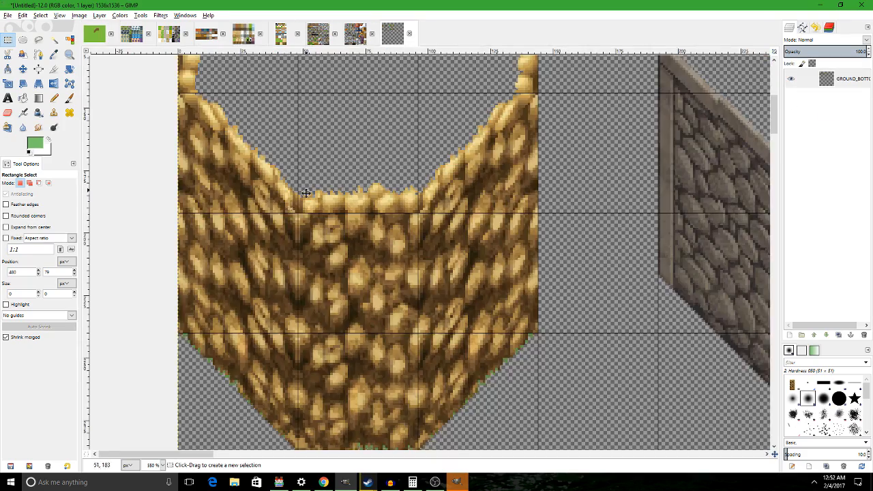
ctrl+scroll(354, 210, up, 4)
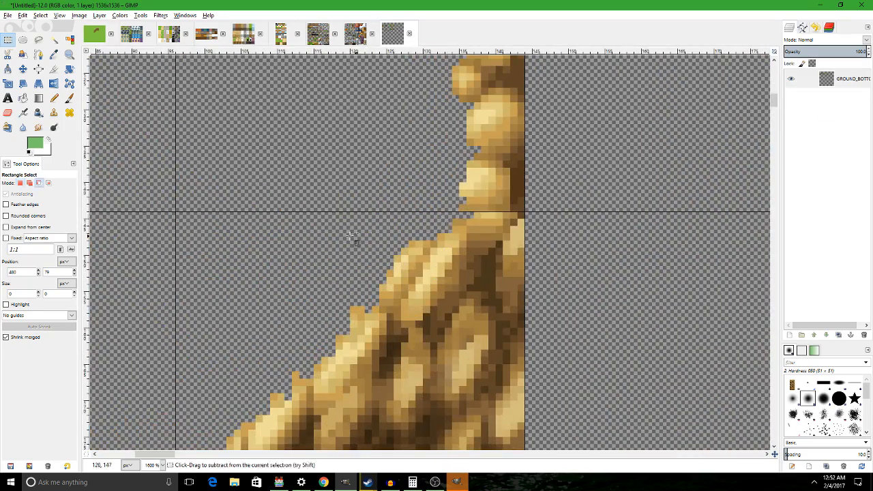
ctrl+scroll(352, 238, down, 3)
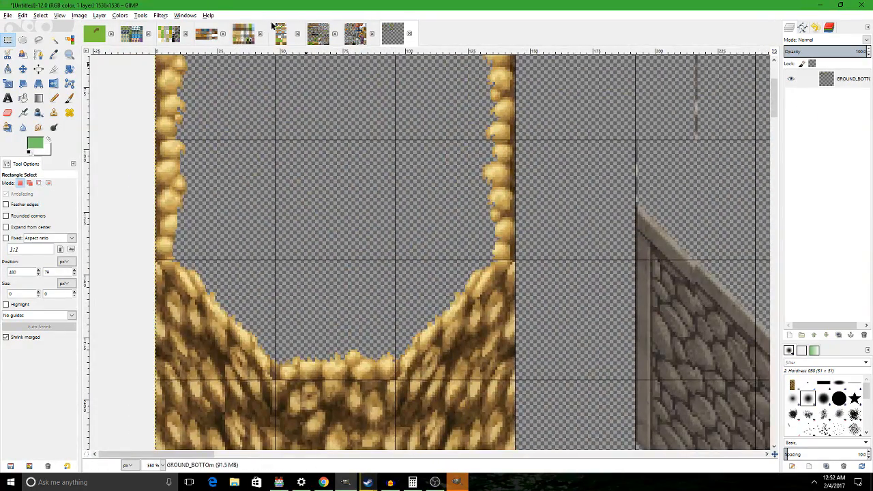
click(280, 33)
click(394, 157)
drag(398, 160, 262, 330)
ctrl+scroll(474, 400, up, 1)
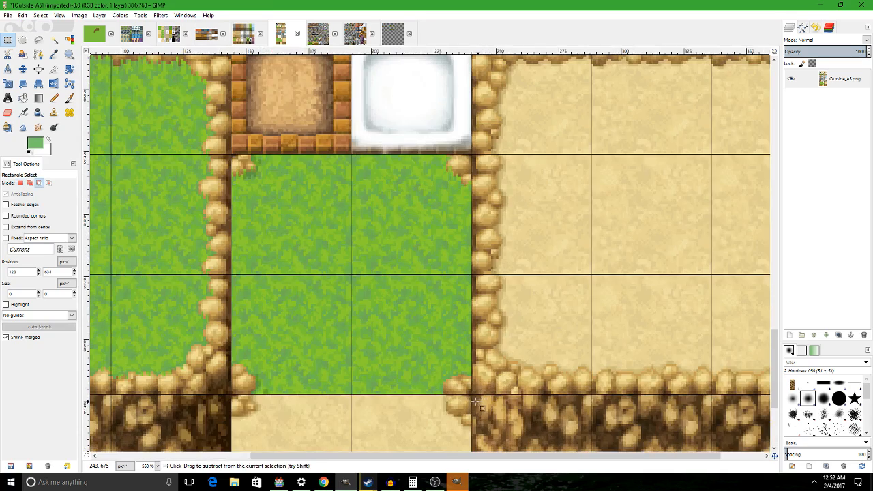
ctrl+scroll(474, 401, up, 2)
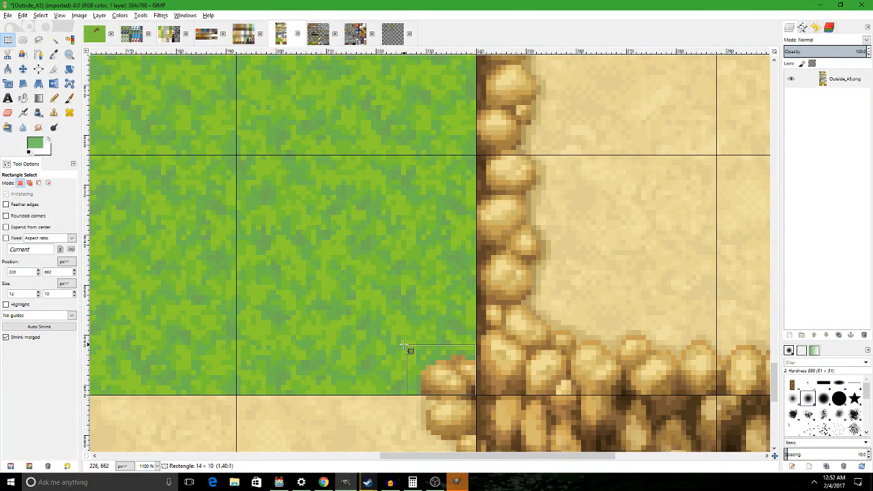
drag(404, 345, 406, 346)
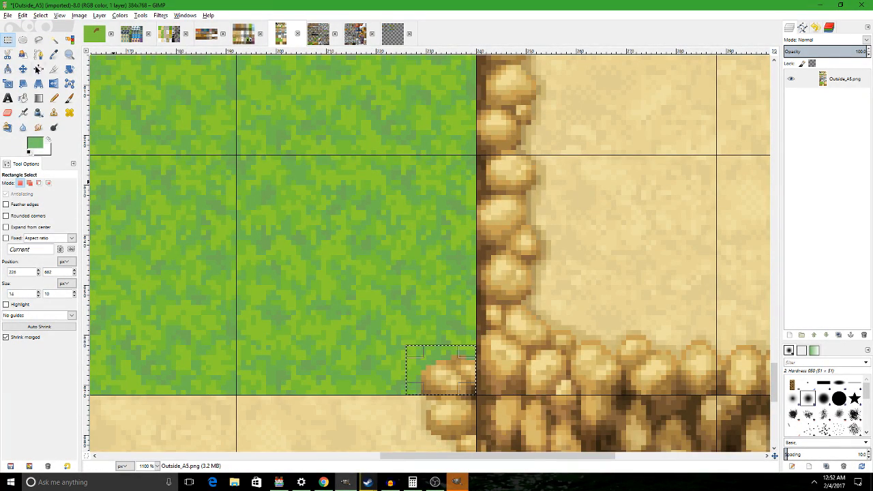
Subtract the grass colours from the selection and copy the isolated rock piece.
click(70, 39)
ctrl+click(341, 259)
ctrl+click(403, 353)
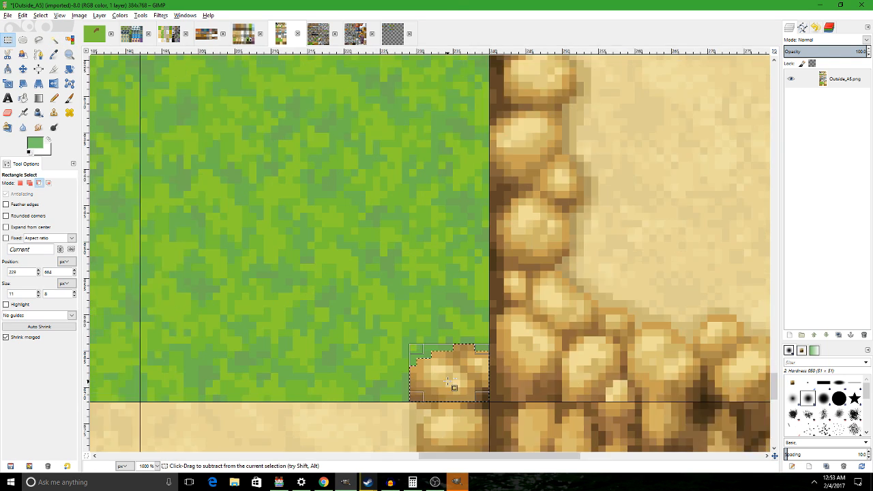
ctrl+scroll(449, 384, up, 1)
Paste the rock piece on the map where the diagonal wall's upper end meets the front cliff, and anchor it.
click(94, 33)
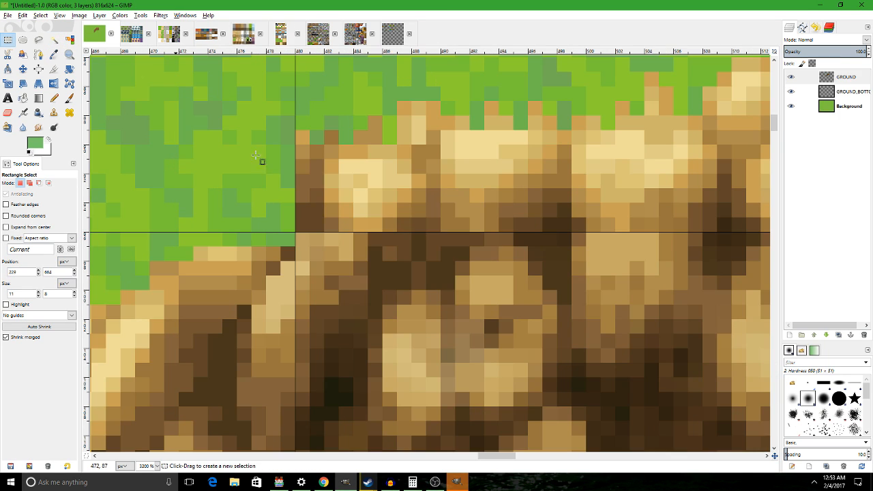
key(ctrl+v)
drag(364, 203, 274, 194)
key(ctrl+h)
ctrl+scroll(360, 266, down, 4)
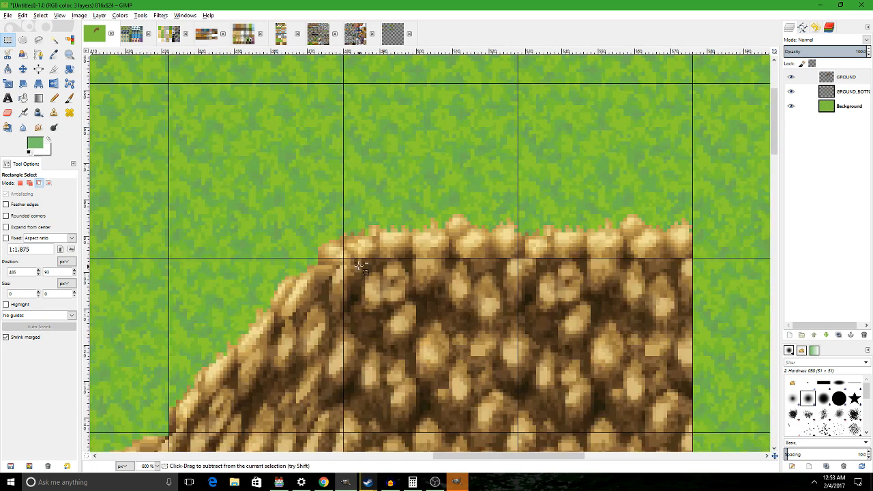
ctrl+scroll(360, 276, down, 4)
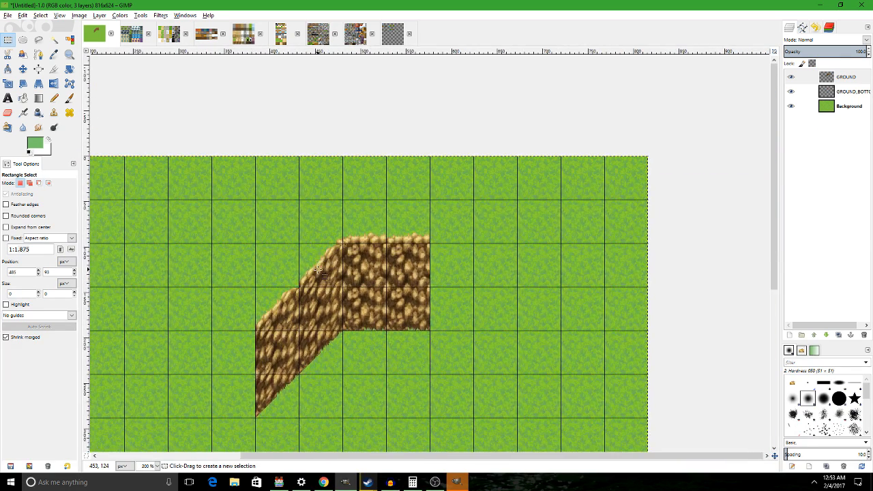
Select the two-tile diagonal cliff wall in a 138 × 246 px rectangle, then copy and paste it.
drag(316, 350, 523, 267)
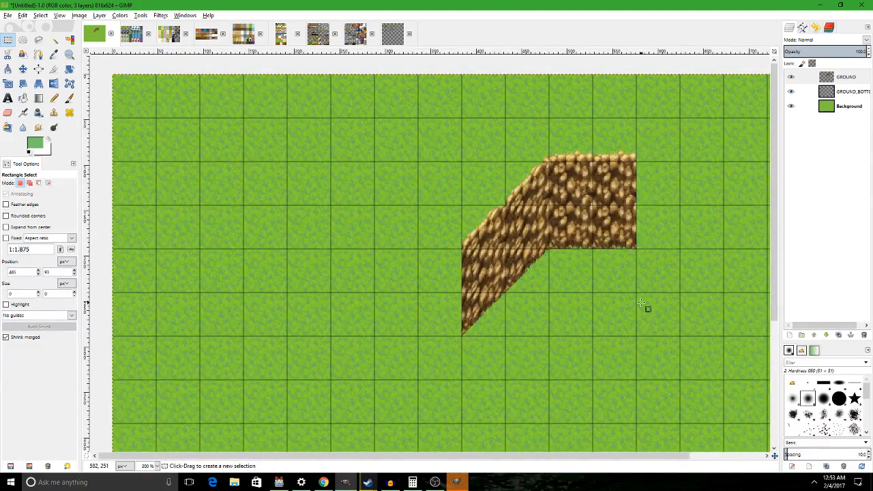
ctrl+scroll(439, 341, up, 2)
scroll(305, 340, down, 4)
scroll(414, 261, left, 3)
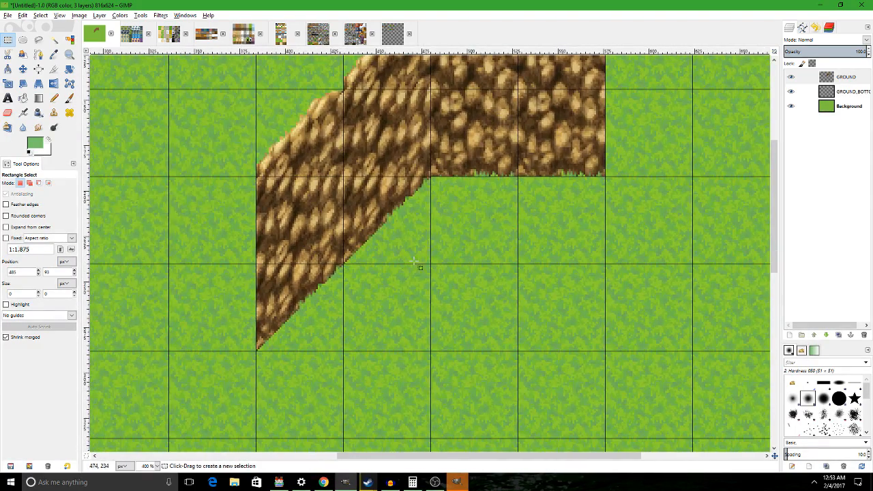
drag(420, 360, 172, 42)
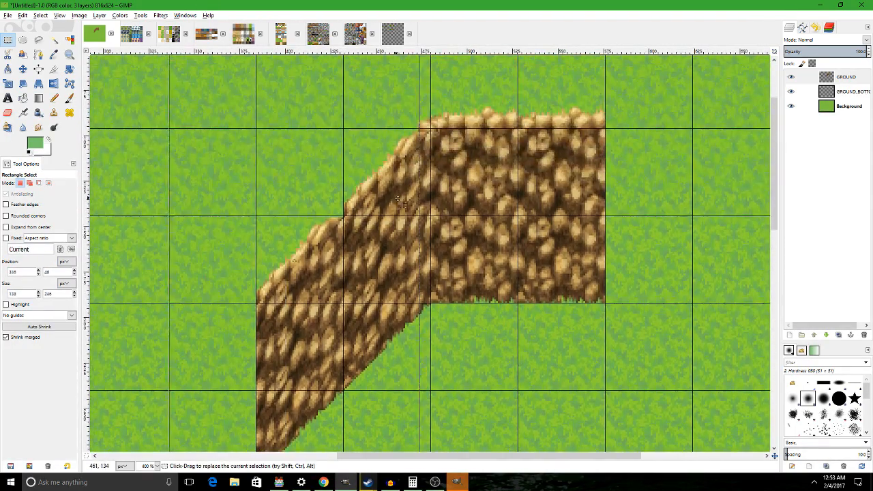
key(ctrl+c)
key(ctrl+v)
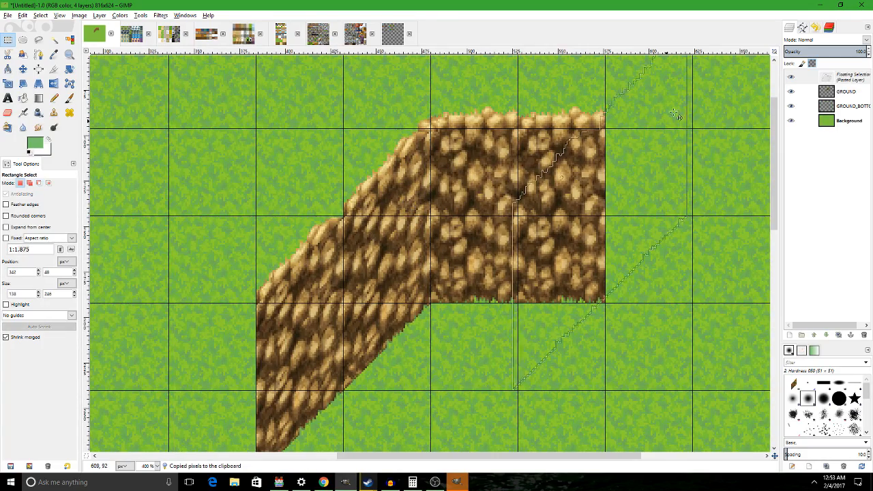
Align the pasted diagonal wall with the grid against the front cliff's right end, rising to the map's upper edge, and anchor it.
drag(673, 113, 720, 79)
scroll(586, 204, right, 8)
scroll(586, 205, up, 3)
drag(223, 330, 266, 273)
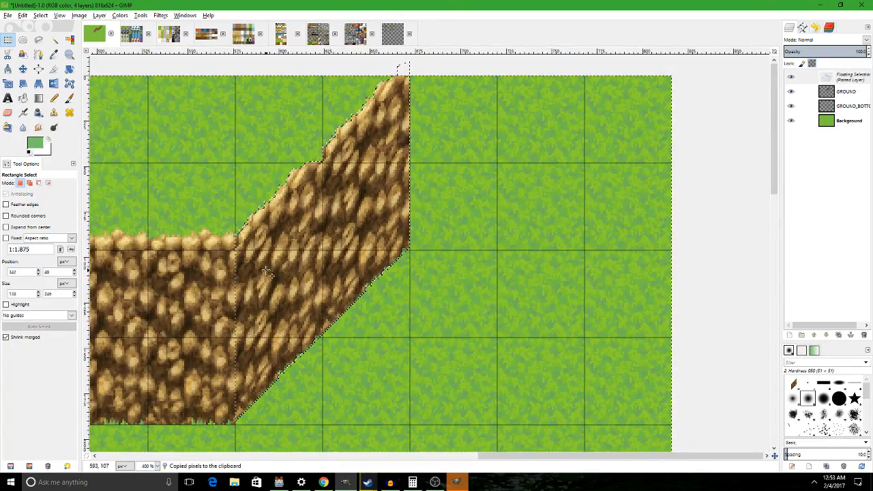
scroll(265, 273, up, 3)
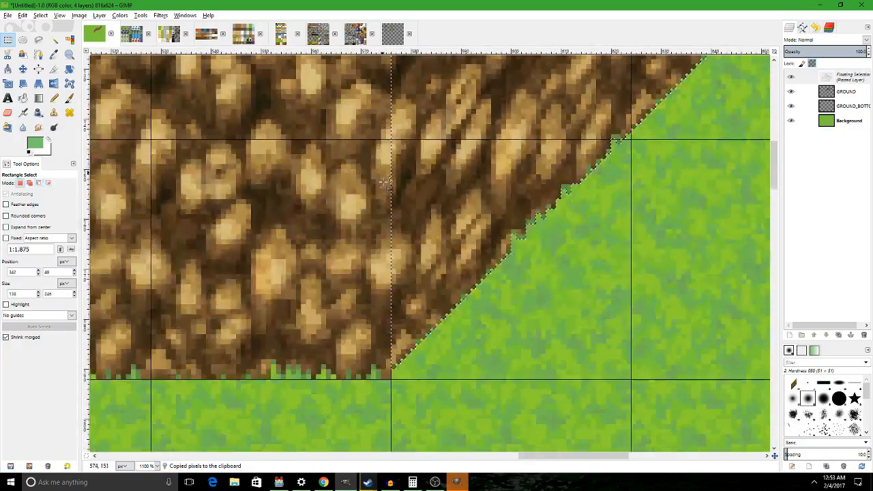
drag(386, 188, 409, 199)
key(ctrl+z)
scroll(410, 198, down, 4)
mouse_move(530, 200)
mouse_down()
mouse_move(519, 246)
mouse_move(517, 209)
mouse_up()
click(523, 244)
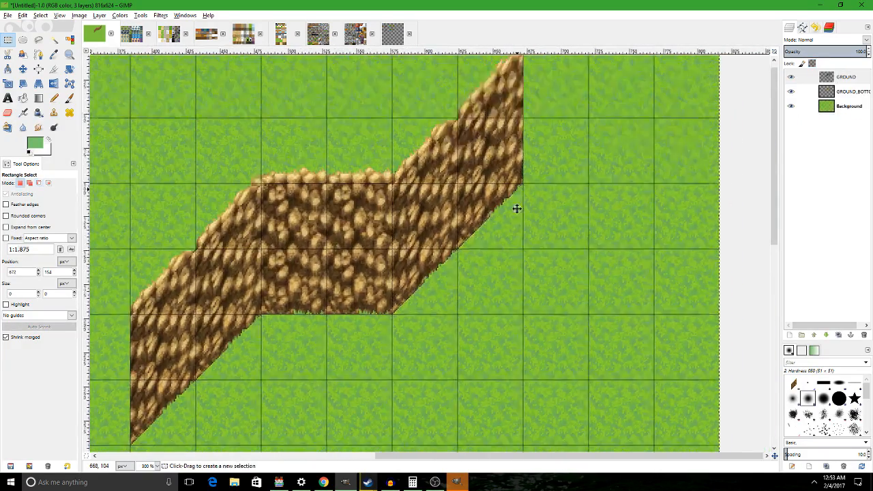
Paste a copy of the whole cliff wall and flip it horizontally.
scroll(487, 244, up, 1)
drag(287, 159, 449, 69)
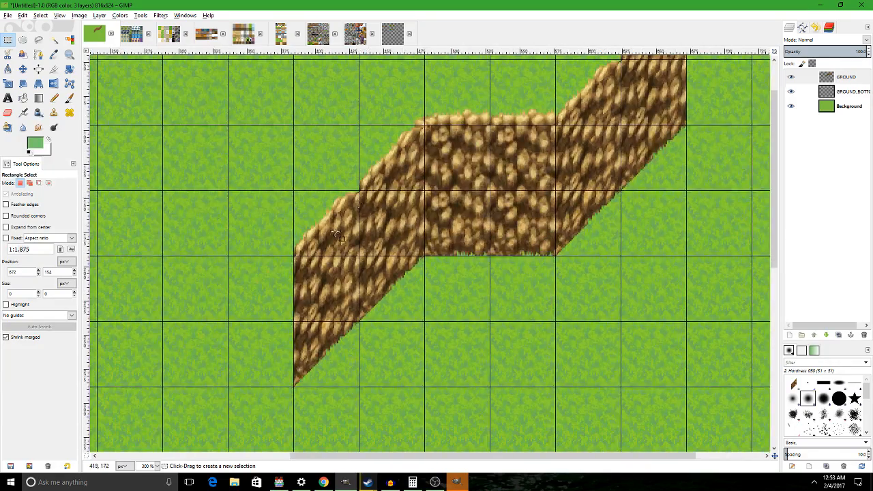
drag(339, 234, 540, 166)
scroll(443, 184, down, 3)
scroll(443, 182, up, 2)
drag(442, 182, 328, 258)
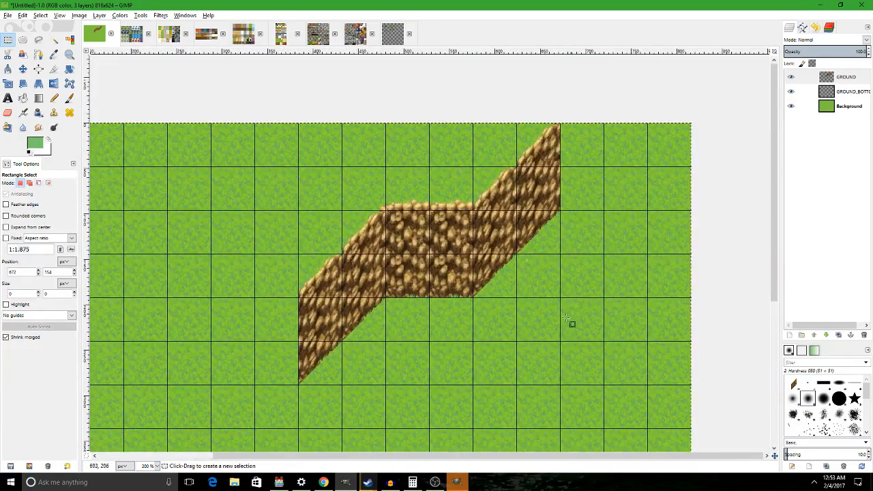
scroll(390, 277, down, 2)
scroll(359, 218, up, 1)
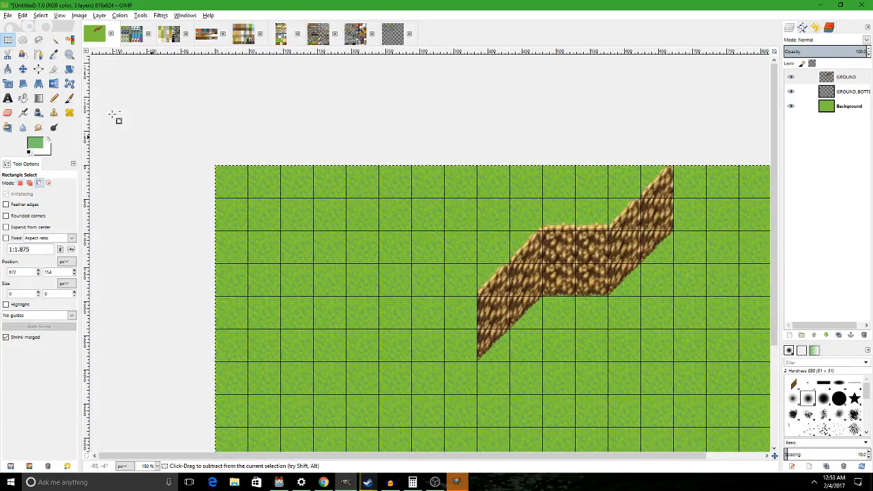
key(ctrl+c)
key(ctrl+v)
key(shift+f)
click(425, 175)
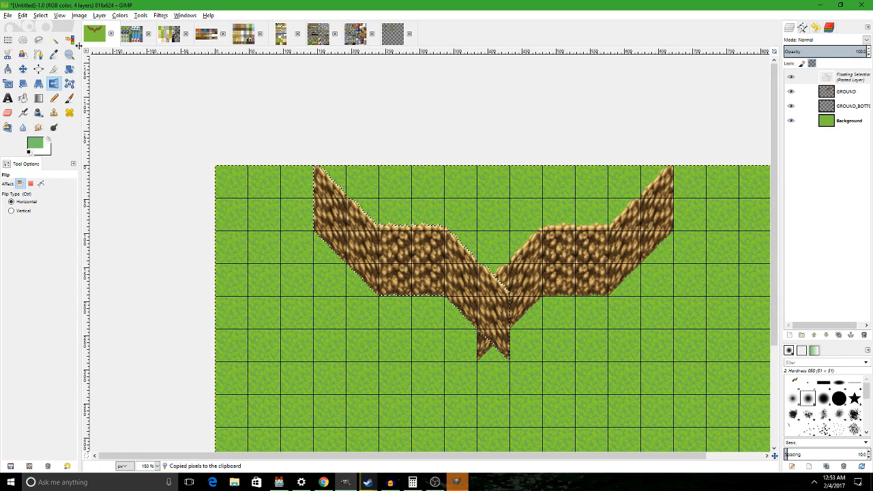
Move the mirrored wall to the map's left edge, its lower diagonal ending on the fifth tile line, and anchor it.
click(7, 40)
drag(428, 260, 297, 255)
scroll(371, 307, up, 2)
drag(370, 306, 442, 149)
mouse_move(428, 178)
mouse_down()
mouse_move(418, 181)
mouse_move(428, 189)
mouse_up()
drag(334, 143, 563, 313)
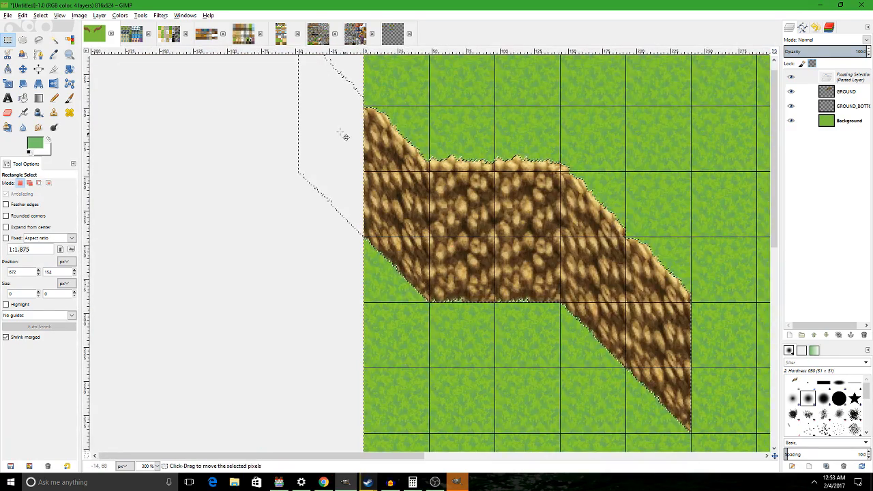
drag(318, 137, 295, 226)
scroll(326, 175, up, 4)
click(411, 179)
Copy the 48 × 119 px front cliff section at position 96, 73 from the mirrored wall.
scroll(413, 194, down, 6)
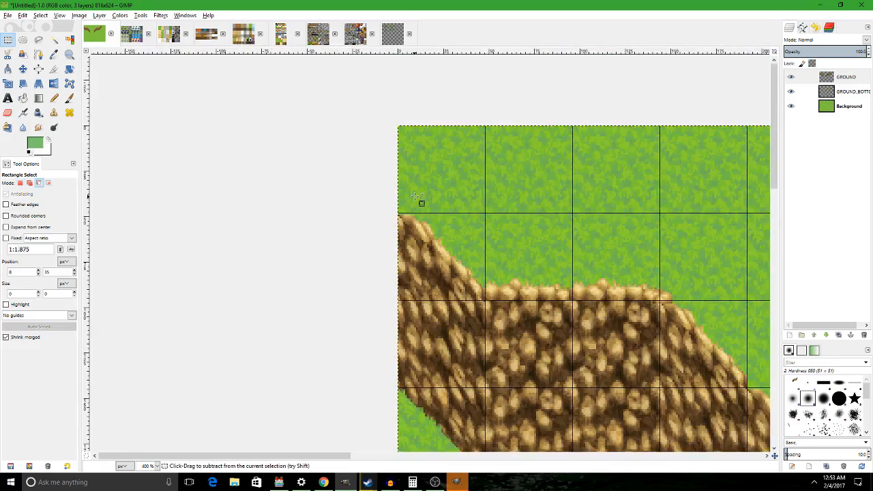
drag(481, 222, 416, 168)
scroll(263, 310, up, 2)
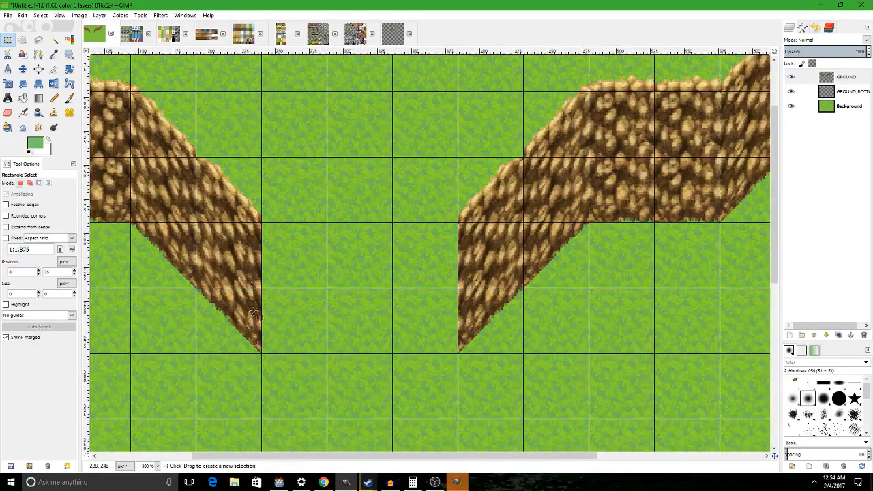
scroll(403, 347, left, 5)
scroll(362, 245, up, 2)
scroll(361, 245, up, 3)
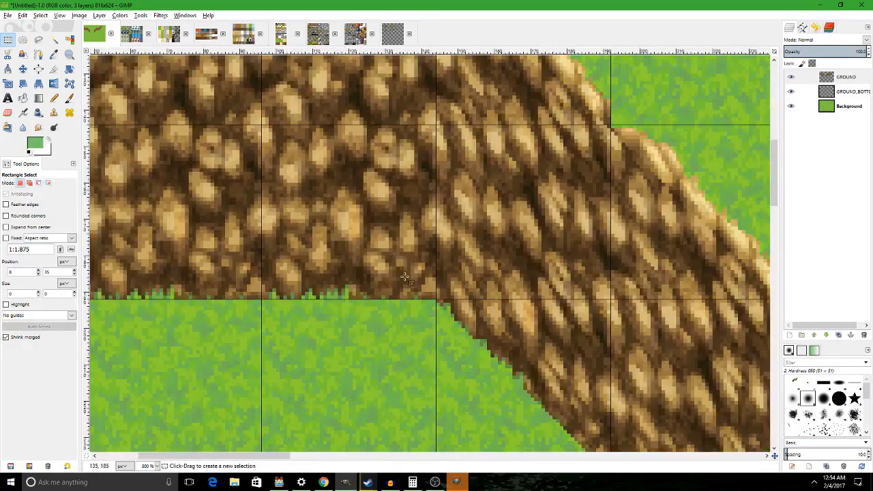
drag(433, 289, 258, 76)
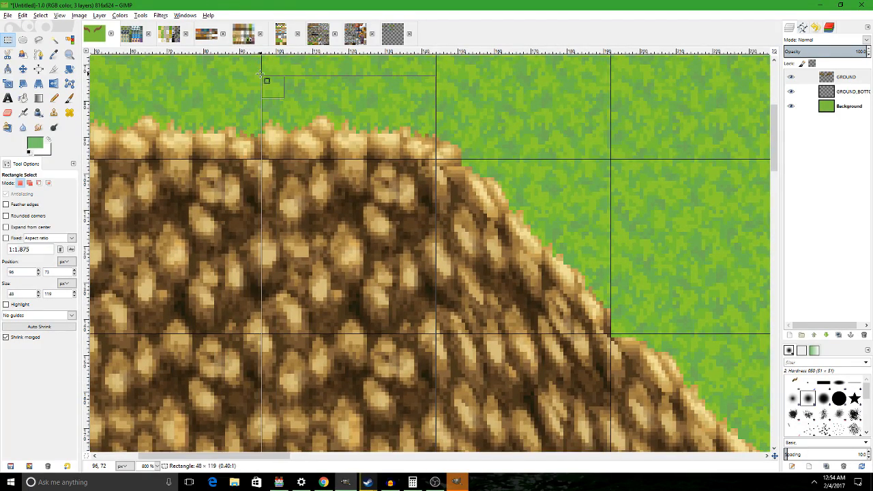
scroll(343, 248, down, 3)
key(ctrl+c)
Paste the front cliff section against the lower end of the left diagonal wall, aligned with the grid.
drag(338, 263, 397, 248)
key(ctrl+v)
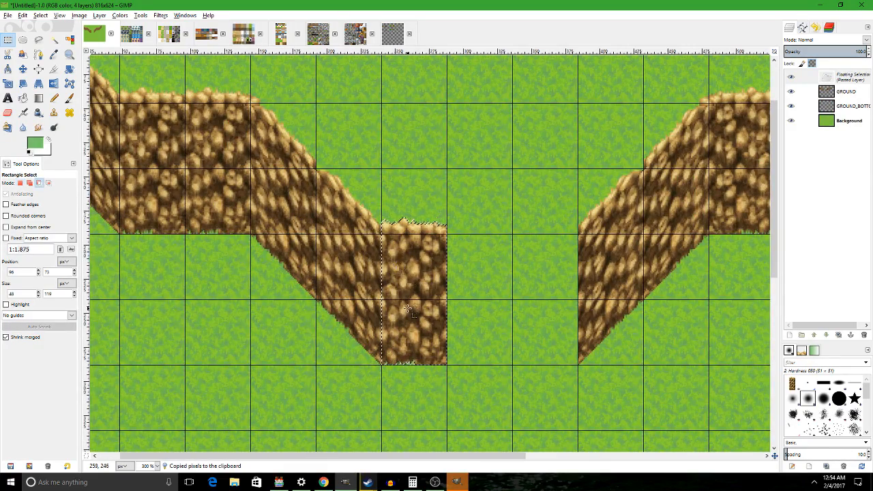
scroll(397, 250, up, 2)
scroll(175, 202, left, 5)
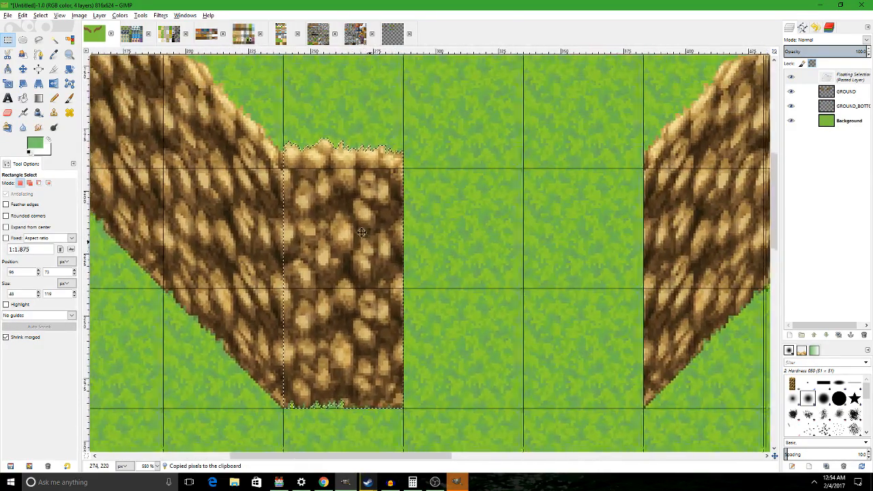
Place a second front cliff section against the lower end of the right diagonal wall, leaving a one-tile gap between the sections.
key(ctrl)
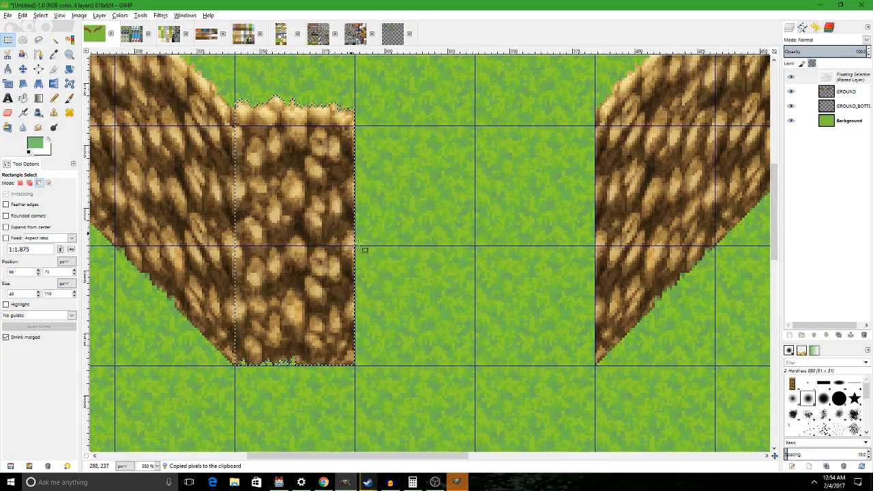
drag(295, 204, 535, 203)
drag(645, 301, 556, 320)
click(363, 250)
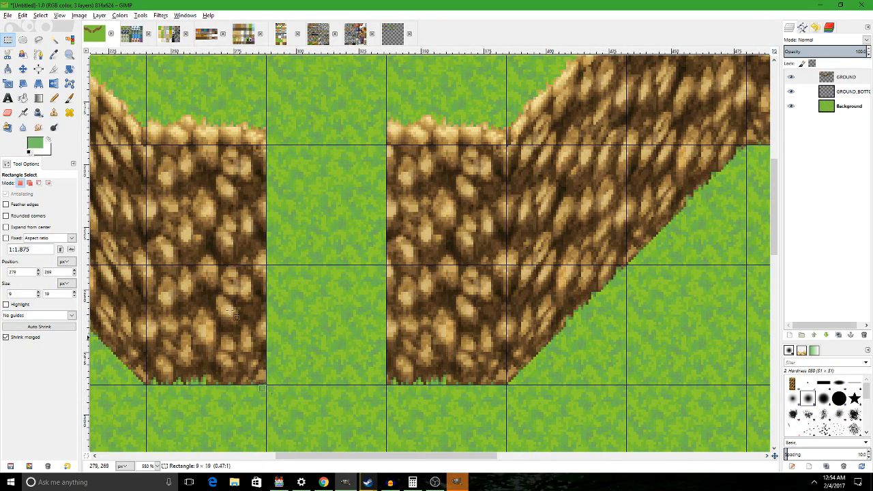
drag(229, 310, 204, 120)
drag(314, 73, 359, 123)
drag(346, 112, 334, 104)
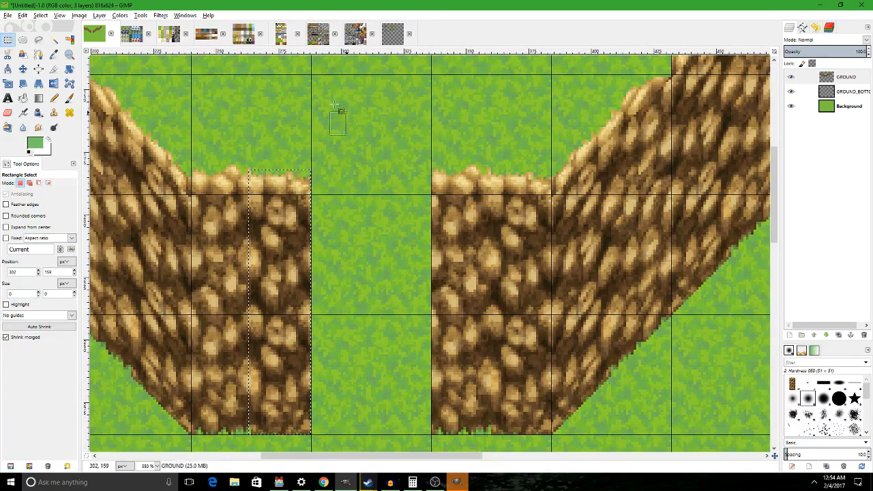
click(335, 108)
Set the image grid spacing to 24 × 24 pixels.
click(79, 15)
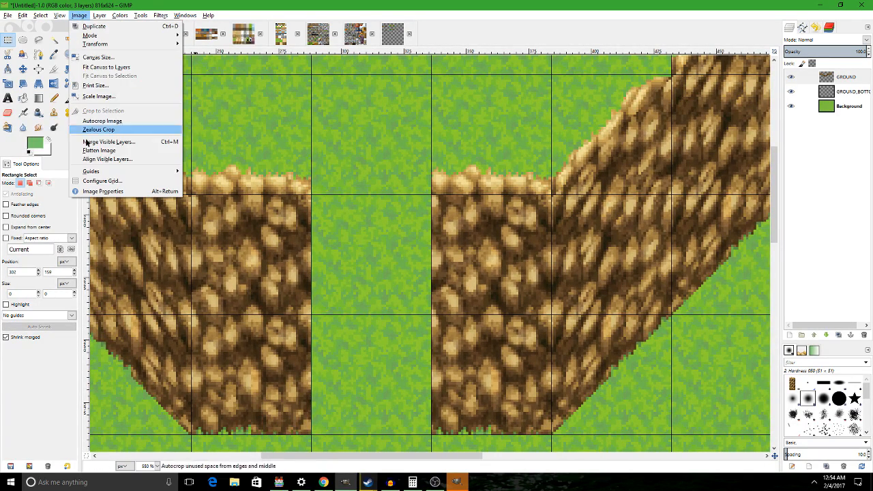
click(90, 180)
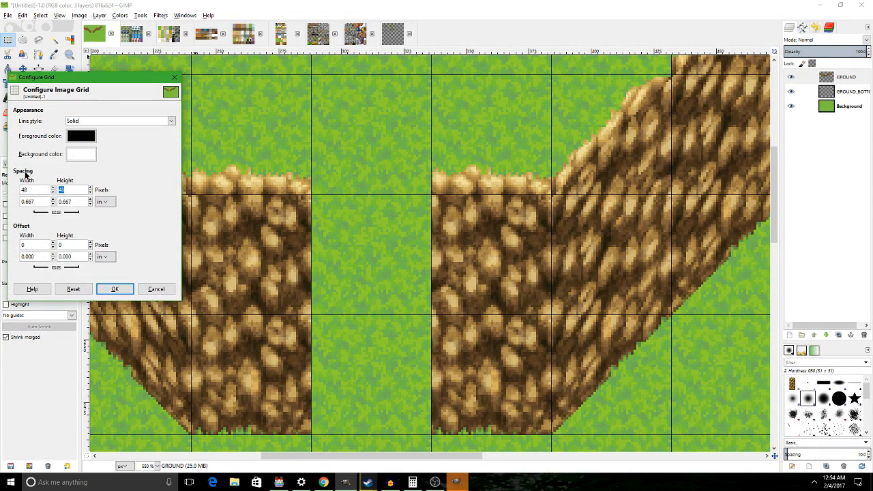
text(24)
click(114, 289)
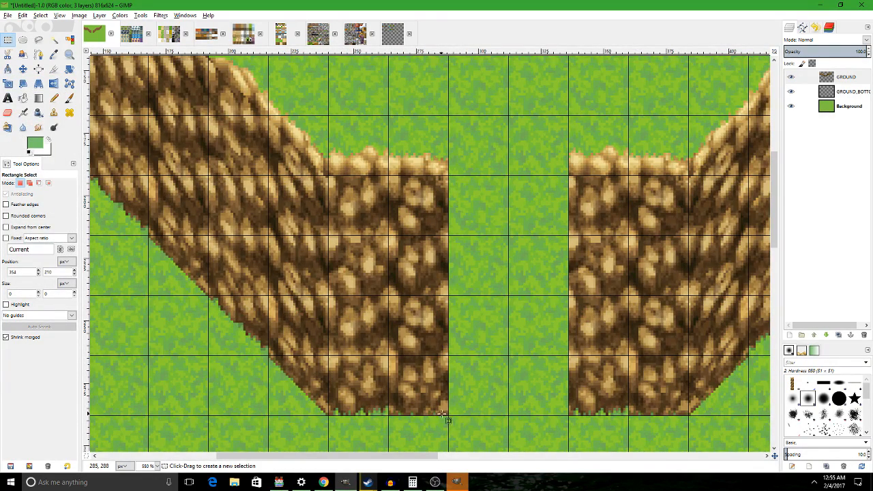
Copy the 24 × 120 px edge strip at position 264, 168 and place it in the adjacent column of the gap.
drag(443, 414, 392, 117)
drag(436, 210, 442, 208)
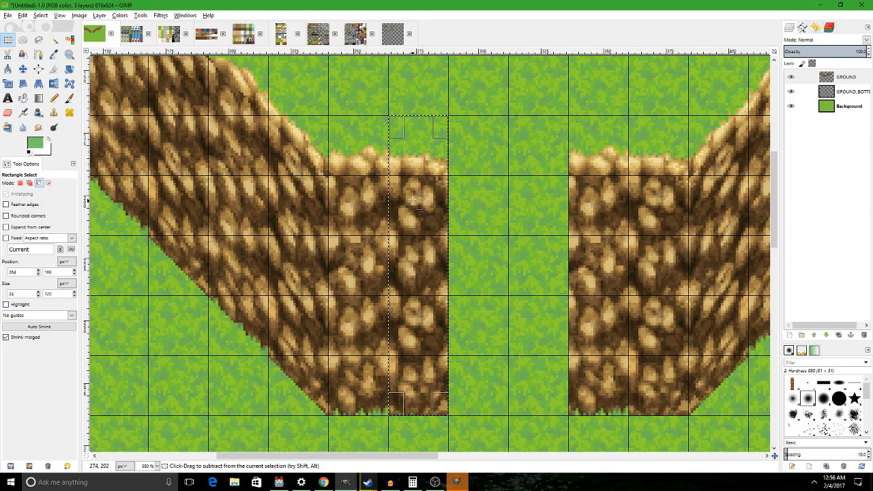
key(ctrl+v)
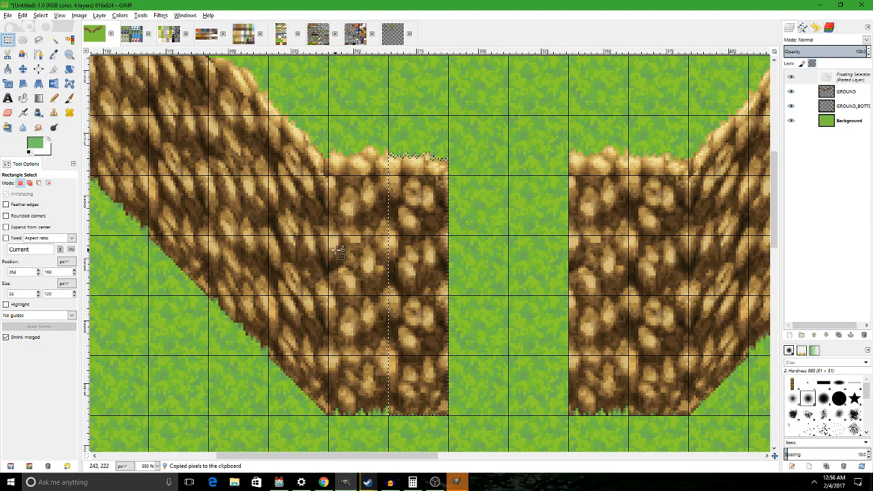
drag(440, 256, 500, 256)
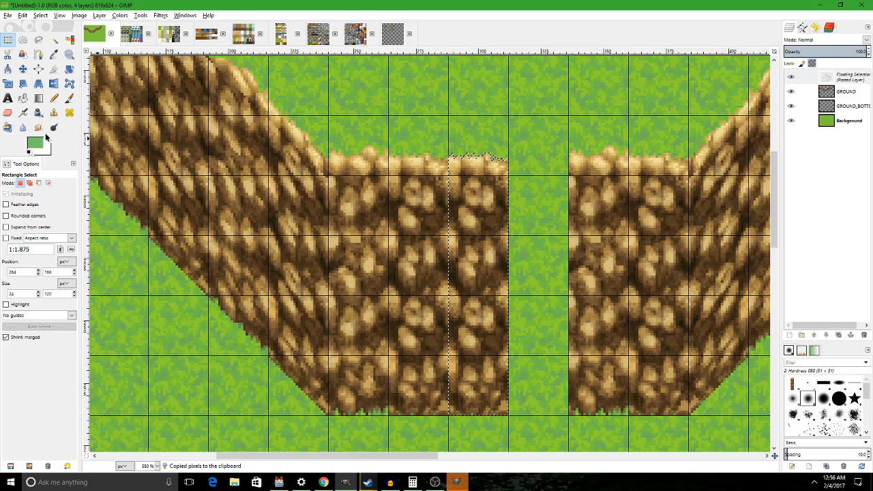
Slant the pasted strip with Perspective so its inner edge drops one 24 px tile, and anchor it to the wall.
click(54, 84)
click(19, 83)
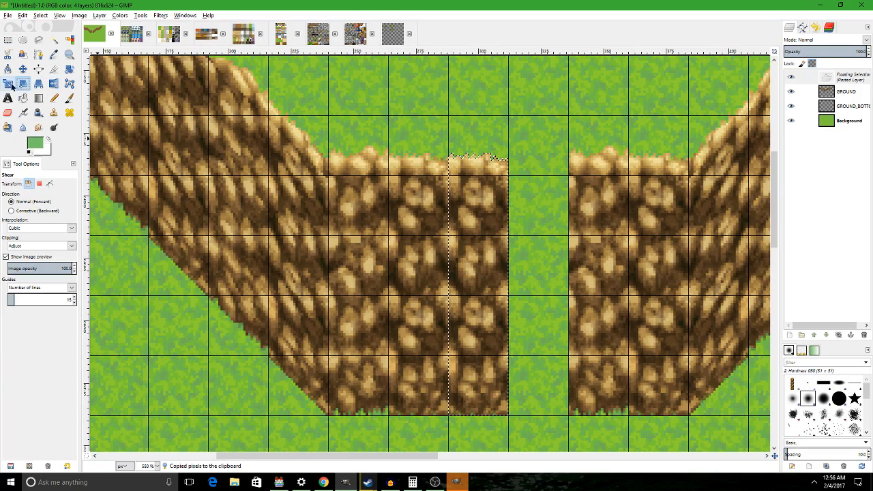
click(38, 84)
drag(620, 342, 459, 187)
drag(342, 328, 341, 386)
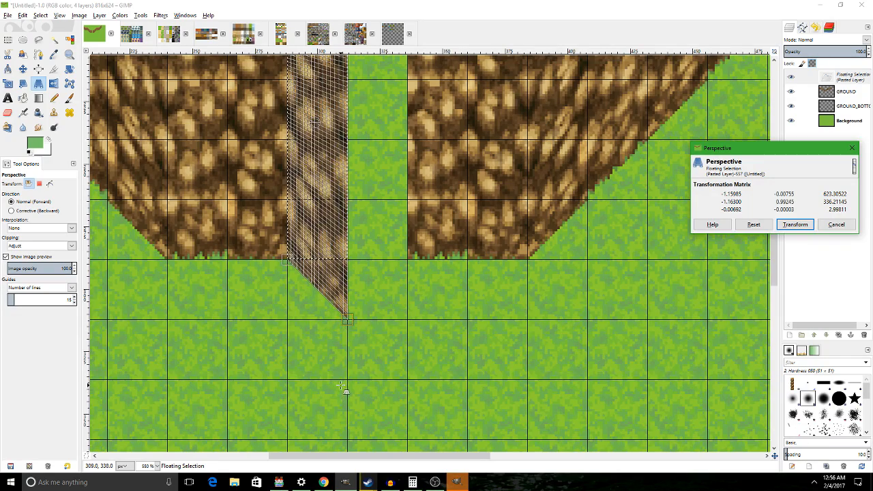
drag(333, 92, 332, 211)
drag(346, 80, 345, 145)
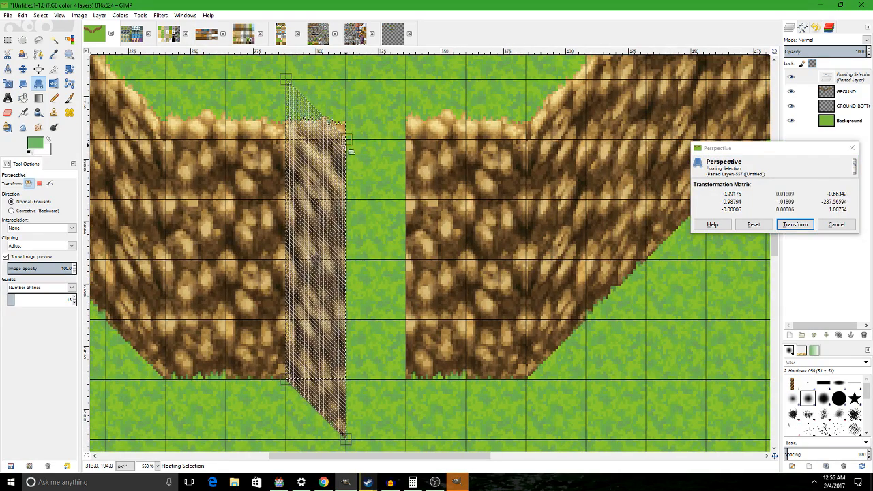
click(796, 227)
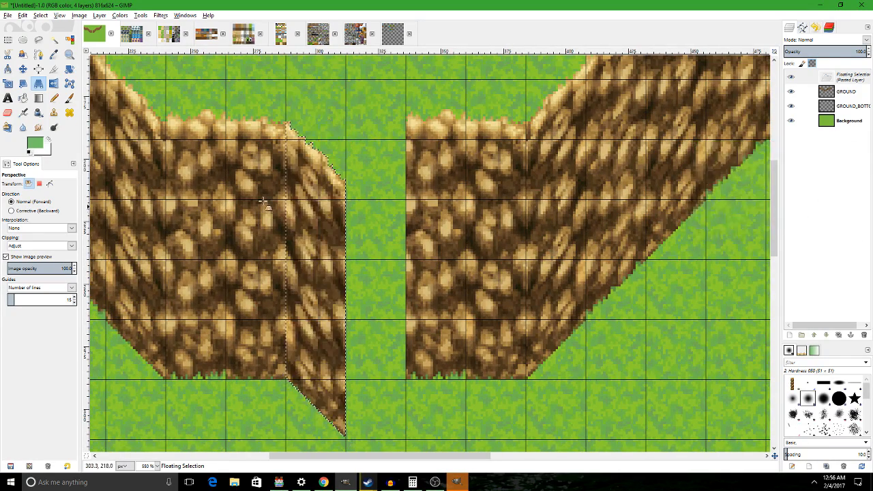
click(6, 40)
click(392, 179)
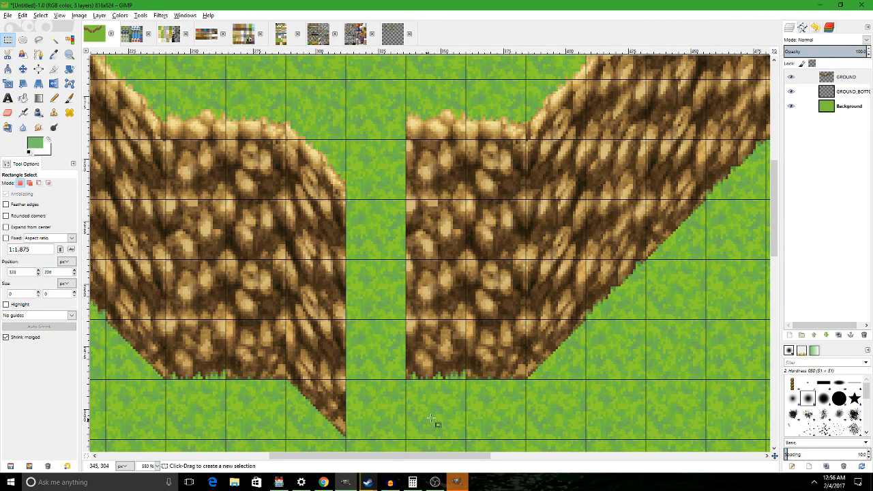
Copy the 24 × 144 px strip at position 336, 168 and place it in the remaining gap column.
drag(463, 437, 411, 83)
key(ctrl+c)
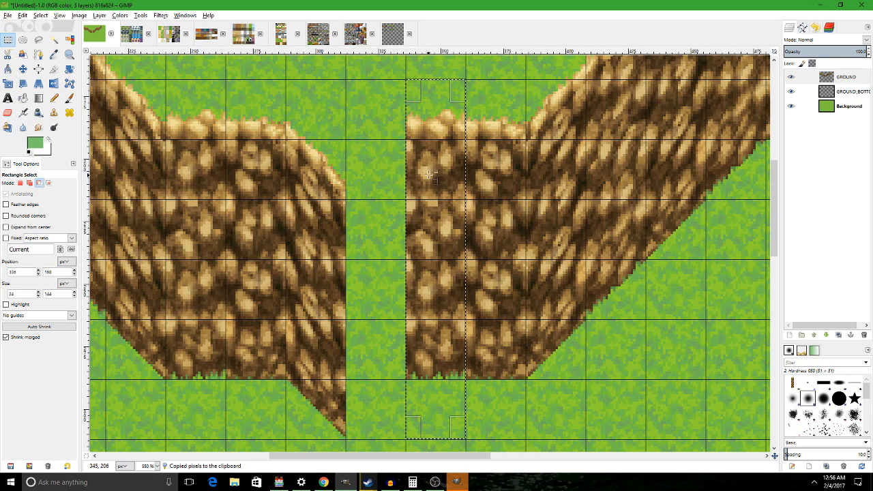
key(ctrl+v)
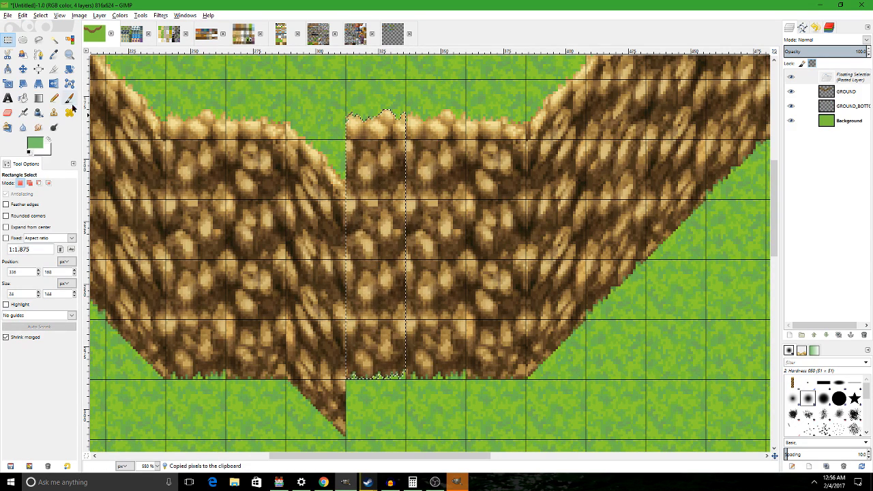
Slant the second strip with Perspective in the opposite direction to meet the first in a V, and anchor it.
click(53, 83)
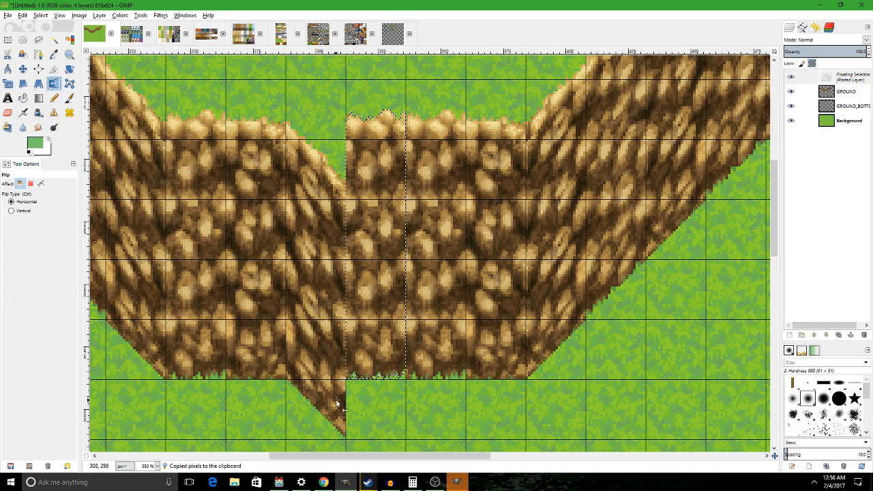
click(39, 83)
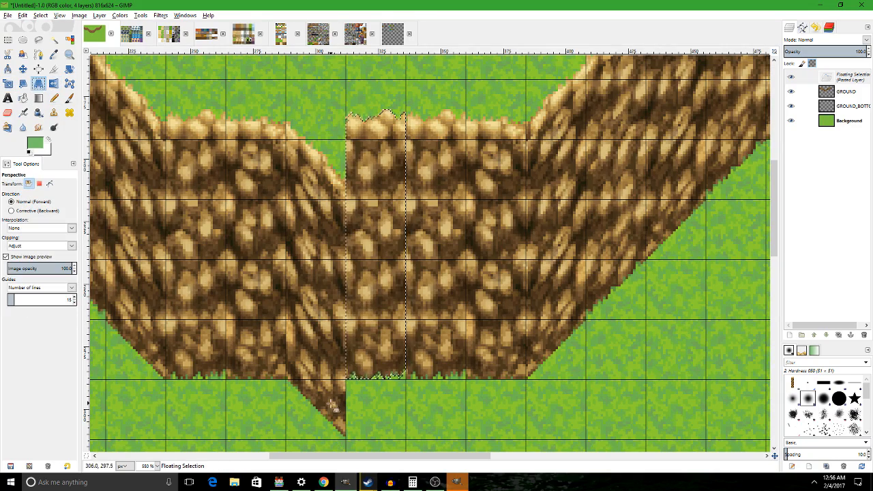
click(347, 447)
drag(346, 455, 347, 478)
drag(347, 431, 346, 360)
drag(390, 287, 375, 396)
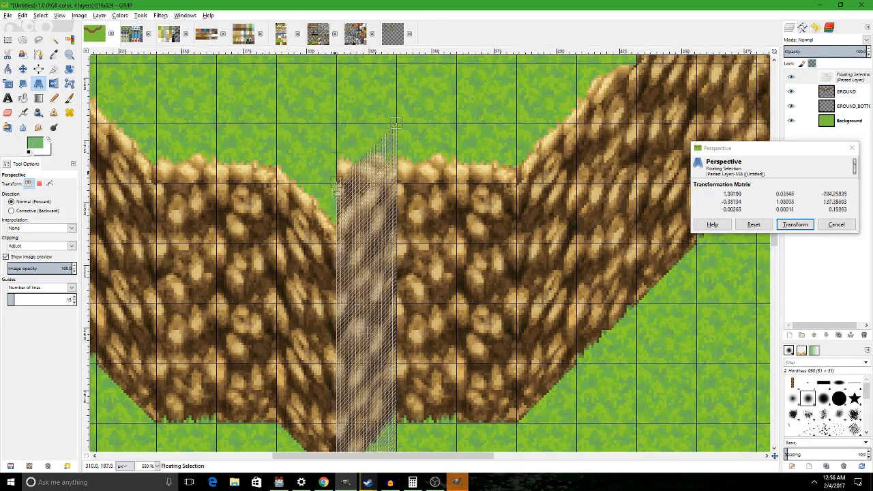
key(Return)
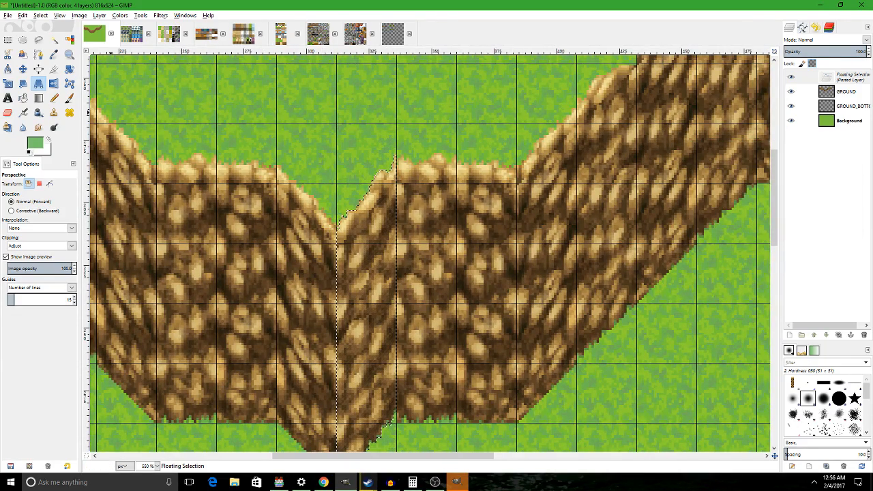
click(7, 40)
key(ctrl+h)
Erase stray pixels around the lower tip of the V-shaped wall joint with the size 4 hard-edged Eraser.
scroll(372, 221, down, 2)
scroll(272, 351, up, 4)
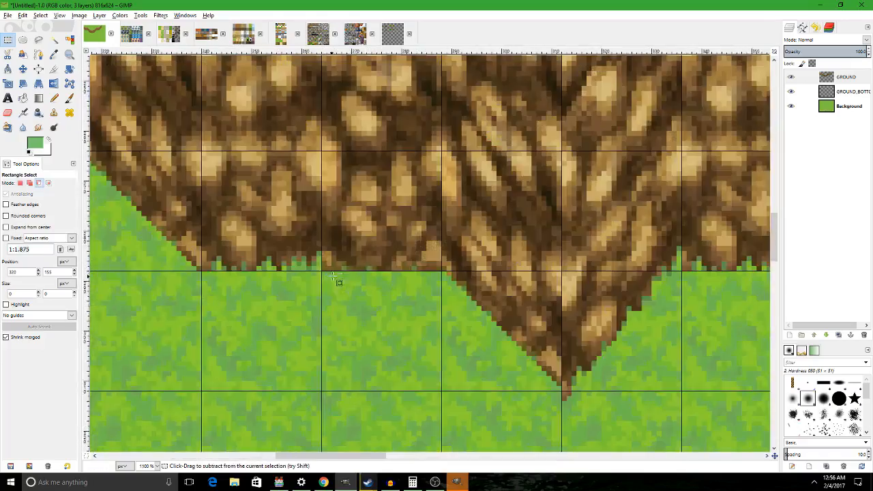
drag(388, 235, 259, 253)
scroll(259, 252, right, 3)
scroll(124, 217, down, 1)
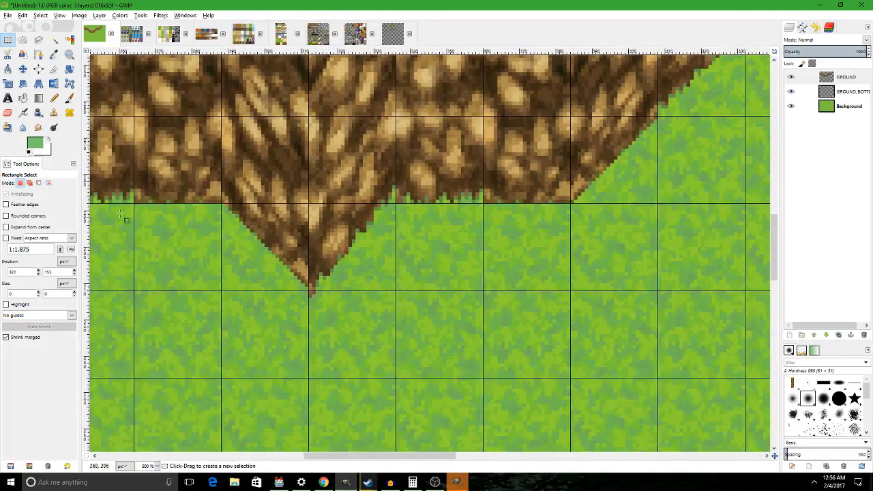
key(shift+e)
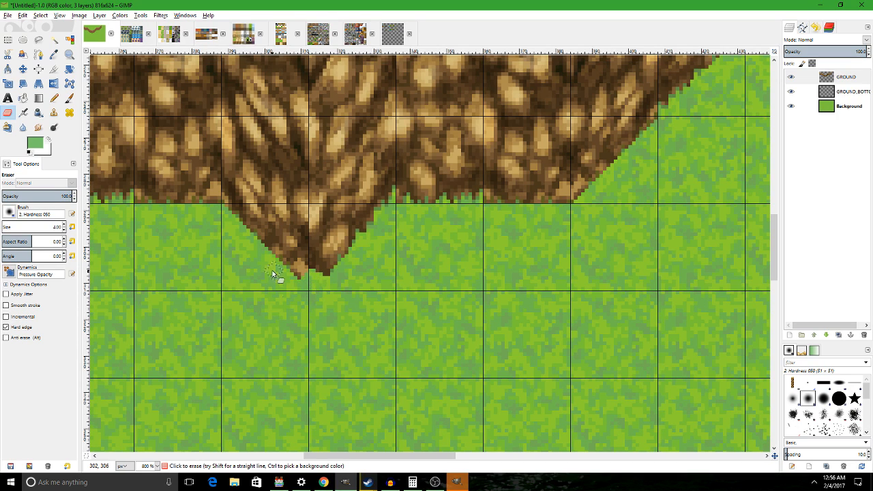
key(ctrl+z)
key(ctrl+z)
mouse_move(322, 271)
mouse_down()
mouse_move(356, 225)
mouse_move(315, 283)
mouse_move(277, 254)
mouse_up()
Select a 298 × 328 px area from position 477, -88 around the upper right end of the cliff wall.
scroll(294, 304, down, 3)
scroll(294, 304, down, 1)
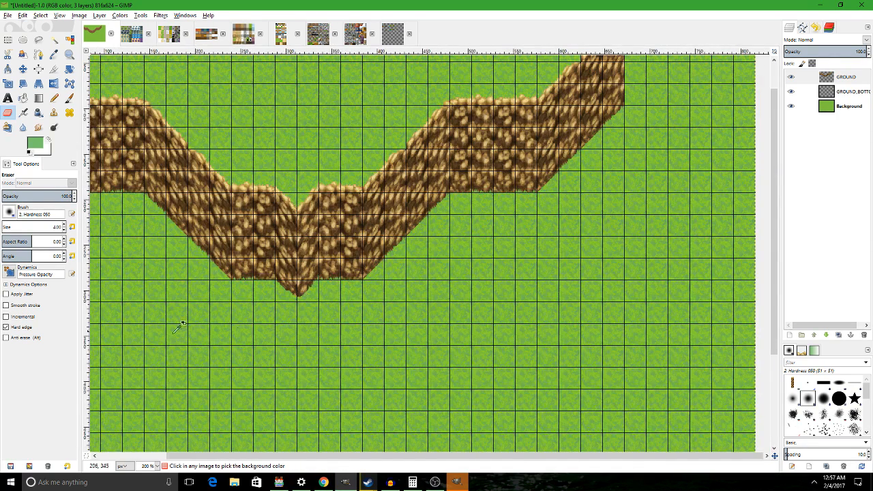
drag(180, 204, 253, 265)
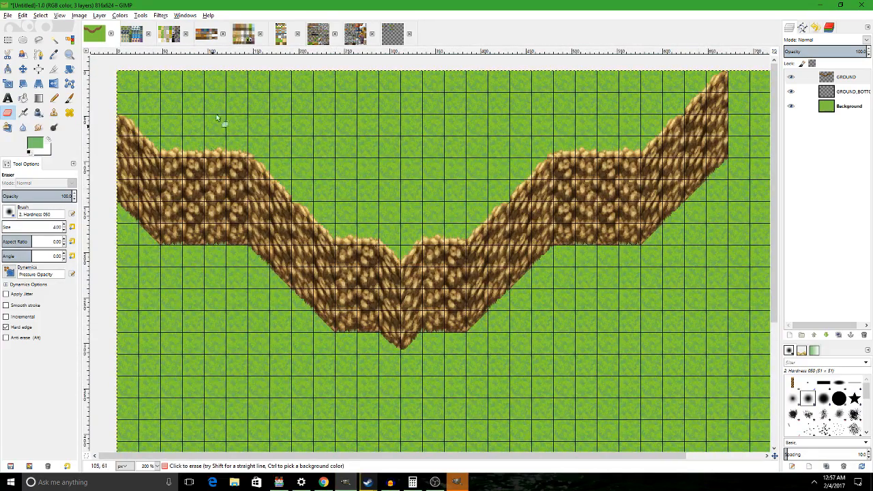
click(9, 40)
scroll(321, 173, down, 1)
drag(425, 198, 371, 249)
drag(469, 258, 492, 304)
scroll(492, 305, up, 1)
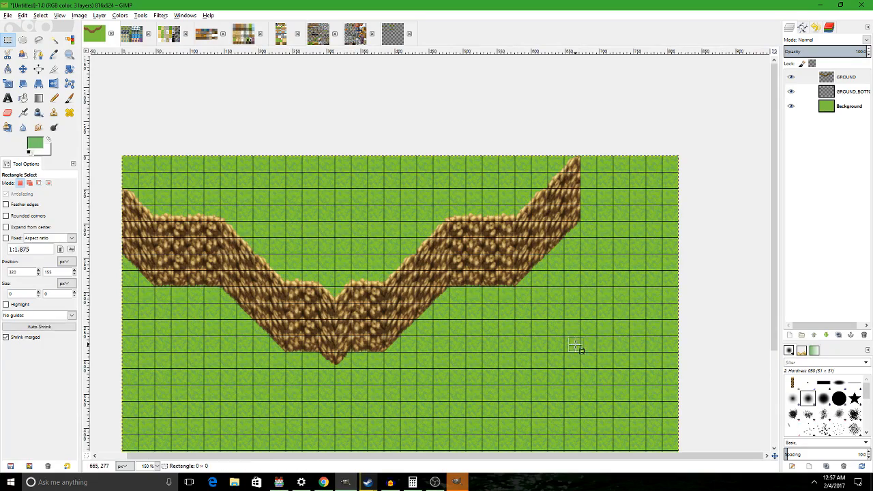
drag(650, 318, 439, 96)
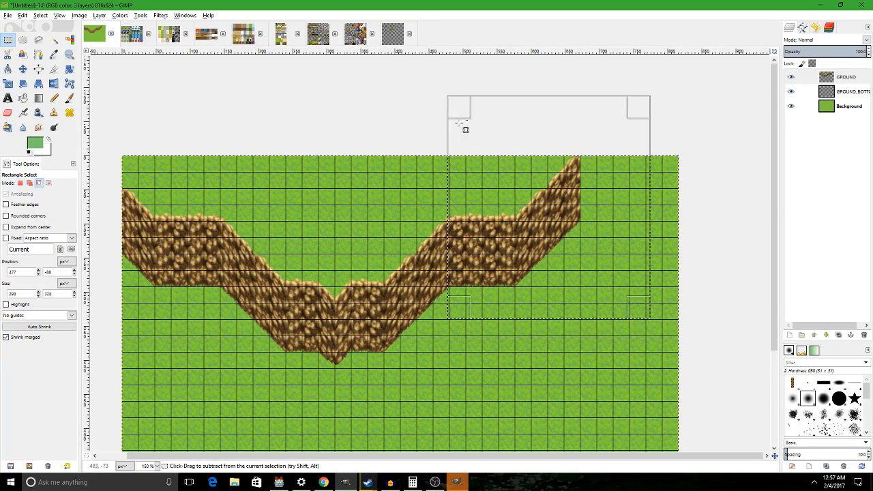
scroll(477, 245, up, 3)
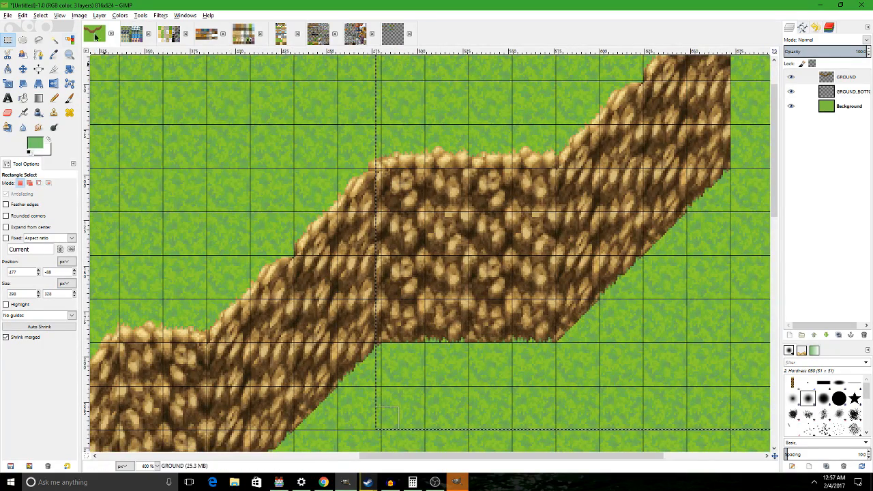
Set the image grid spacing to 48 × 48 pixels.
click(86, 15)
click(113, 178)
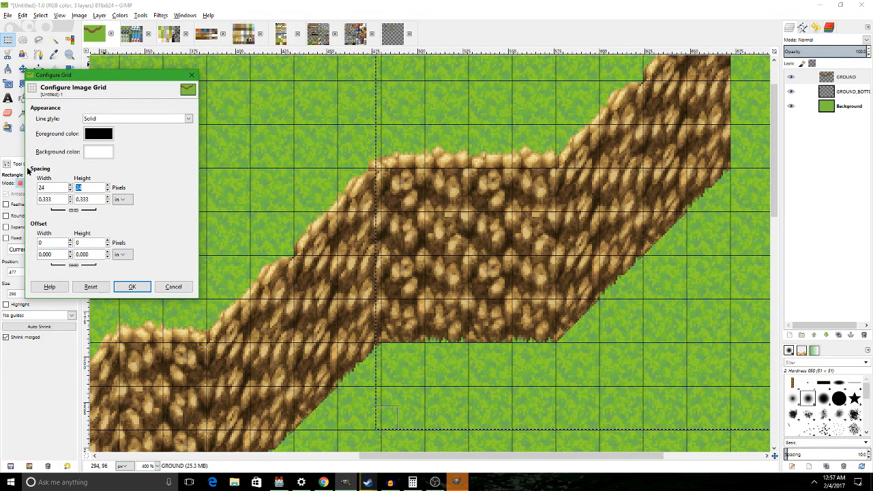
text(48)
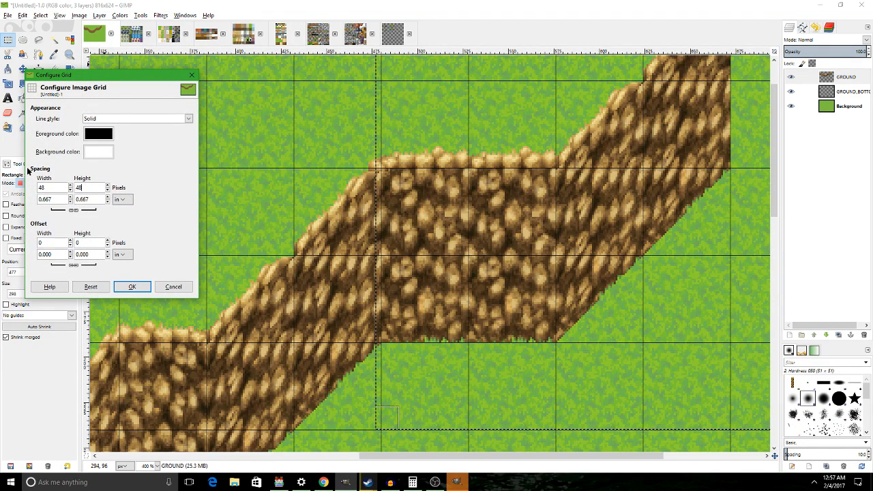
click(130, 287)
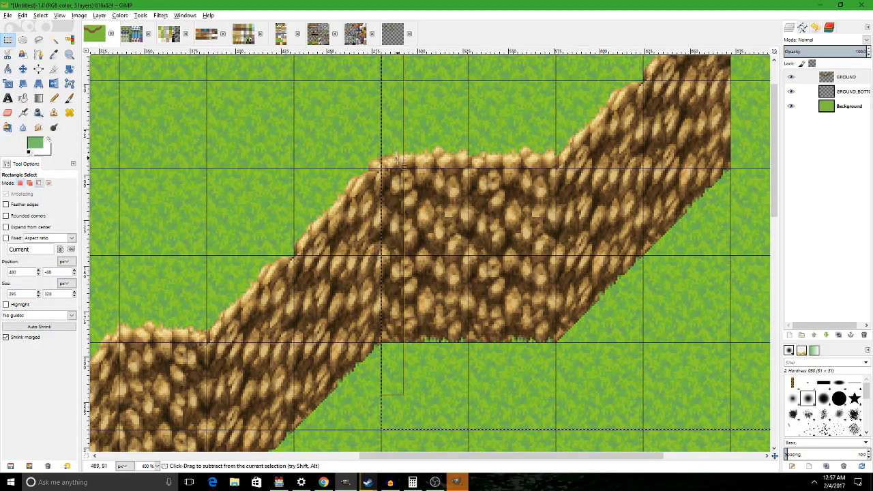
Copy the 295 × 328 px wall section at position 480, -88 and place the copy along the map's upper edge above the V.
key(ctrl+c)
scroll(396, 157, down, 3)
key(ctrl+v)
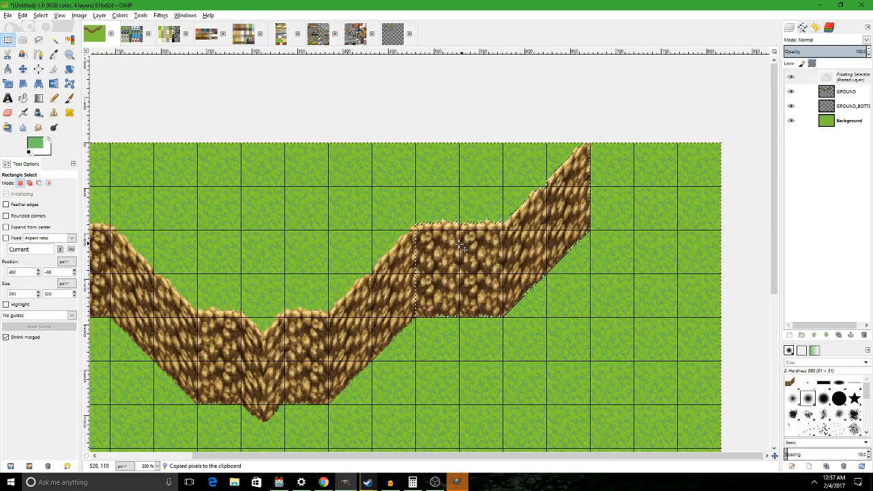
drag(461, 247, 282, 161)
scroll(320, 186, up, 2)
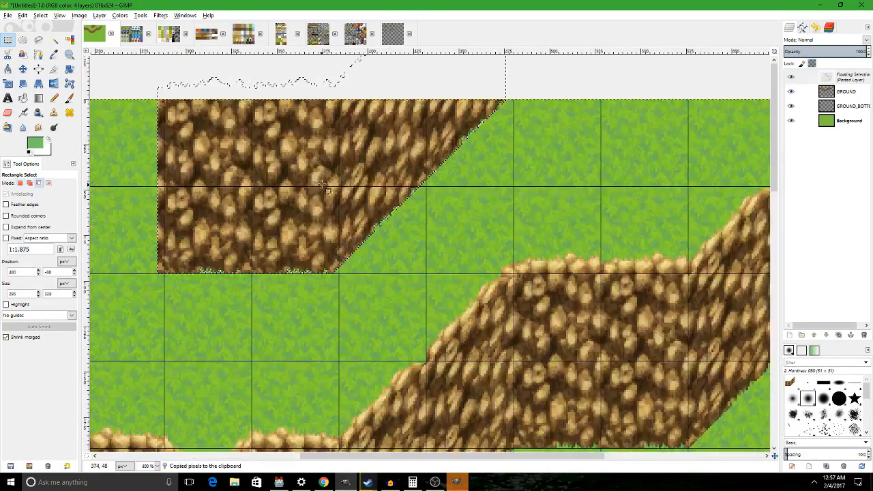
drag(319, 186, 592, 233)
Flip another copy of the wall section horizontally, join it to the first copy along the map's upper edge, and anchor it.
key(shift+f)
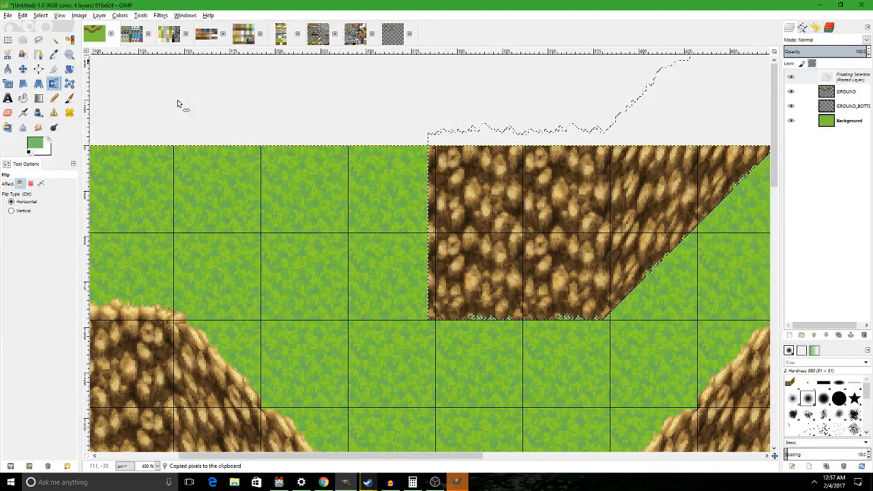
click(179, 101)
click(13, 42)
scroll(512, 191, down, 4)
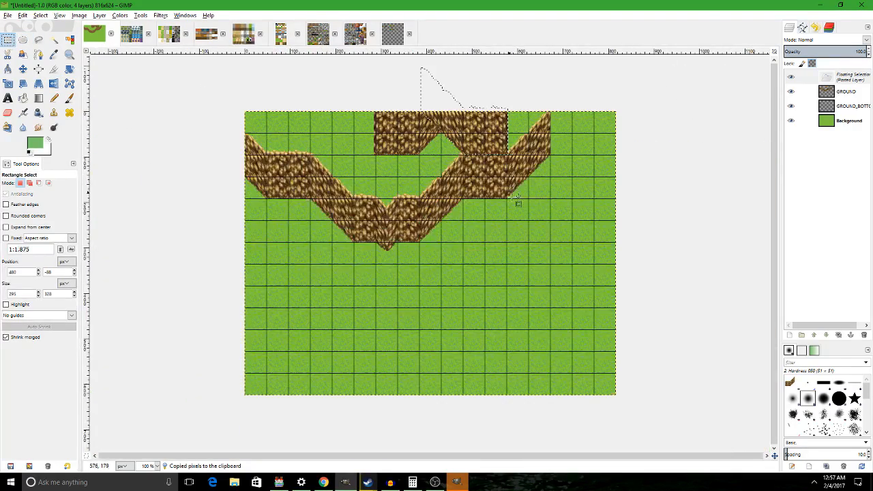
drag(506, 149, 379, 135)
scroll(383, 136, up, 3)
scroll(417, 184, up, 1)
drag(417, 184, 527, 212)
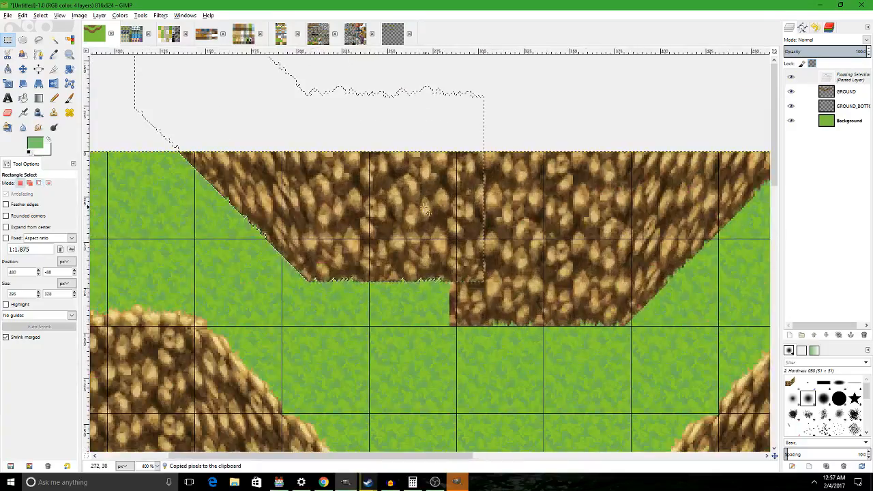
drag(422, 208, 395, 228)
click(540, 334)
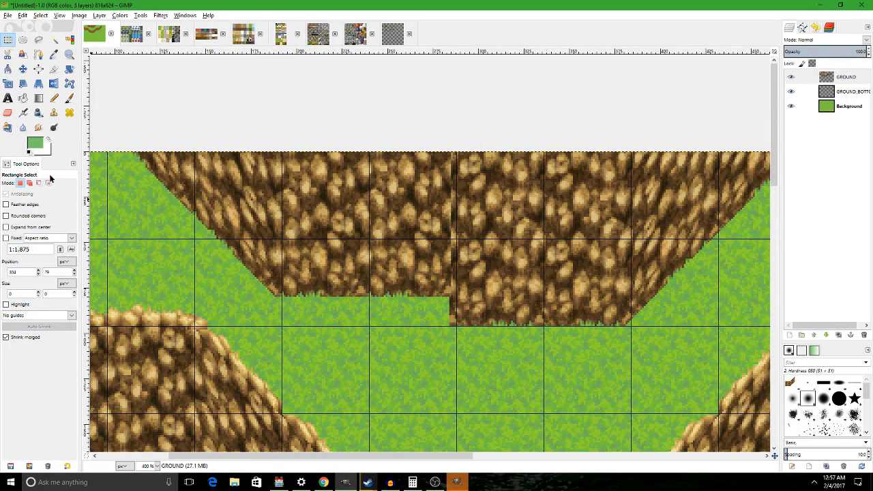
Erase the hard lower corners of the upper wall, rounding the step between both halves and the right diagonal bend.
click(8, 114)
scroll(483, 358, up, 2)
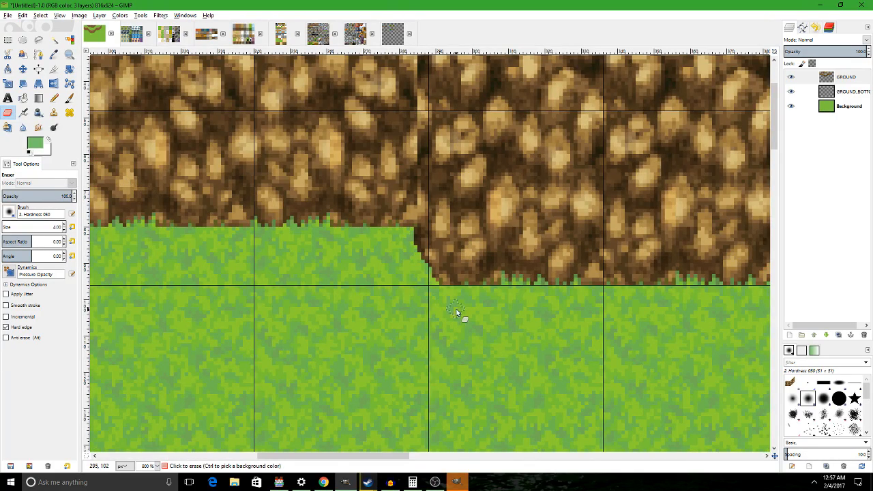
scroll(456, 310, down, 3)
scroll(412, 345, up, 2)
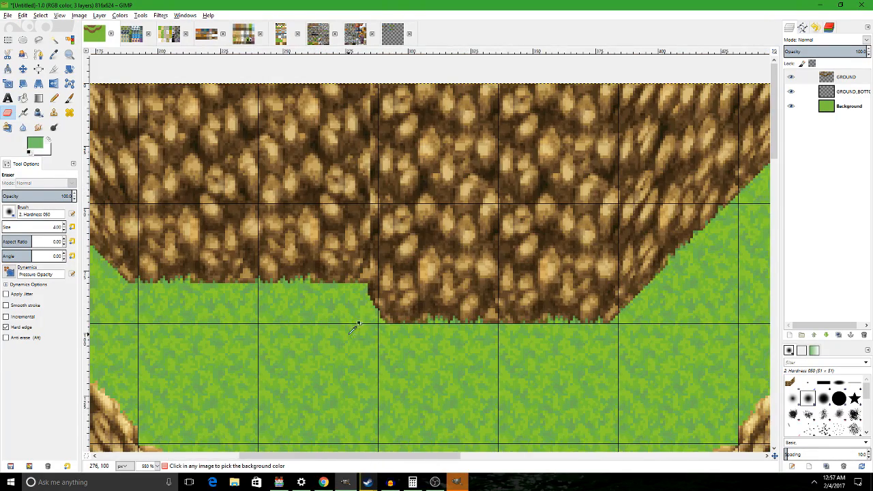
drag(371, 294, 390, 311)
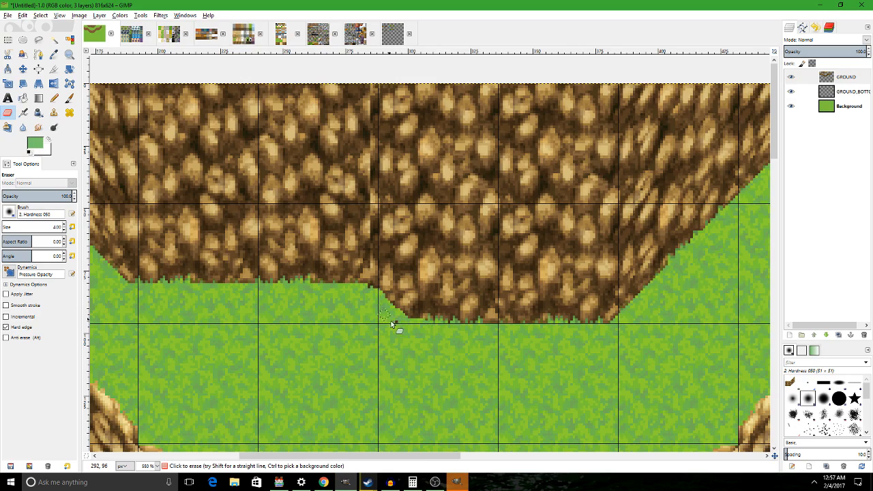
drag(600, 323, 632, 305)
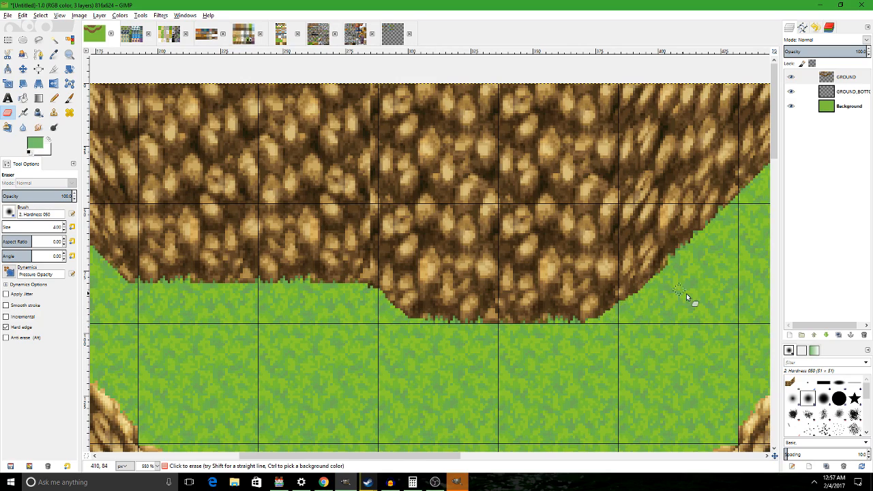
Make the Background layer active and set the Eraser to the Hardness 100 brush at size 48.
drag(687, 294, 399, 343)
scroll(422, 328, down, 2)
drag(294, 320, 452, 316)
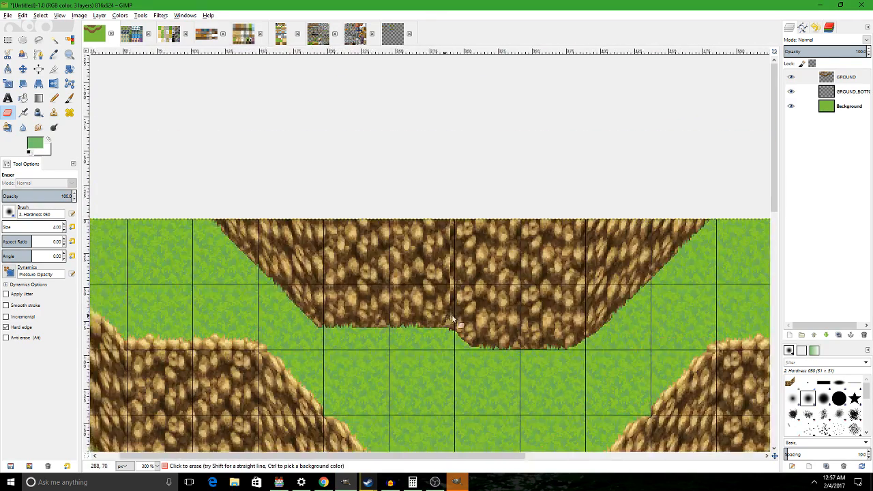
scroll(407, 335, down, 3)
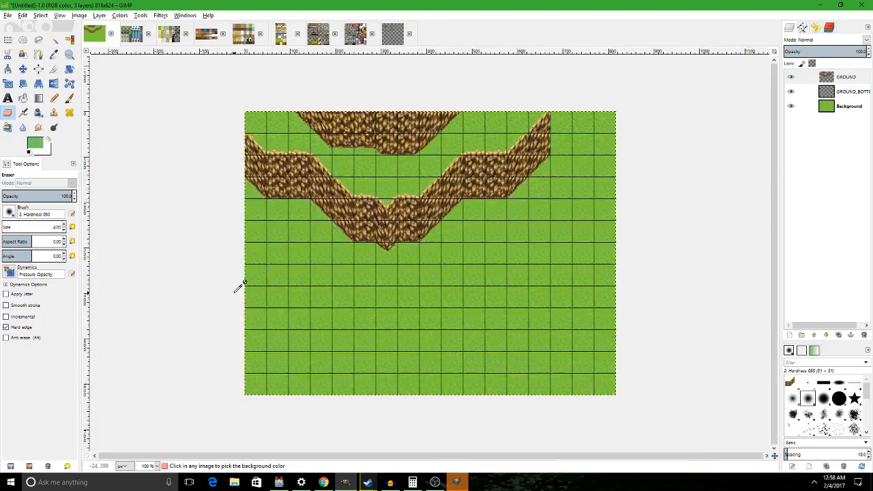
scroll(334, 343, up, 3)
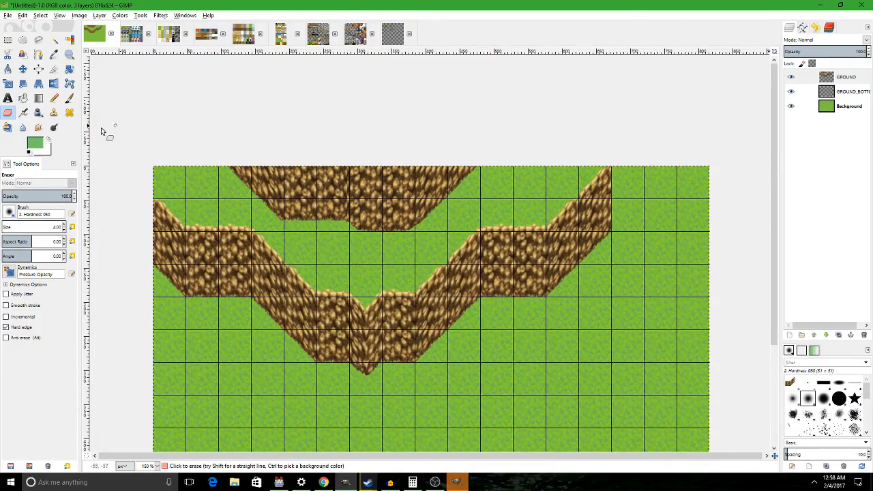
click(8, 40)
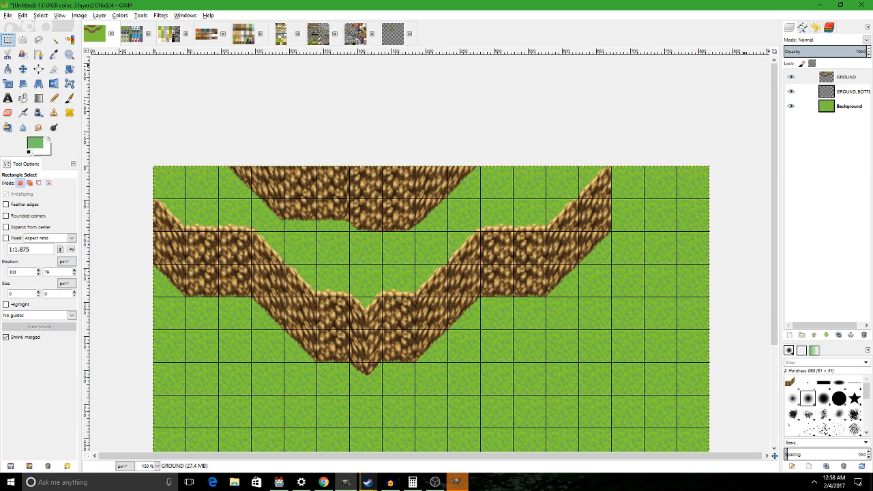
click(807, 107)
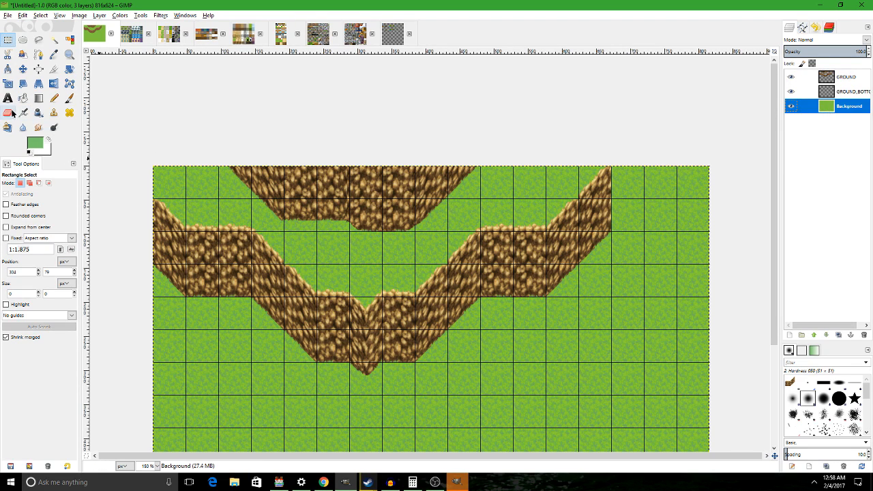
click(10, 113)
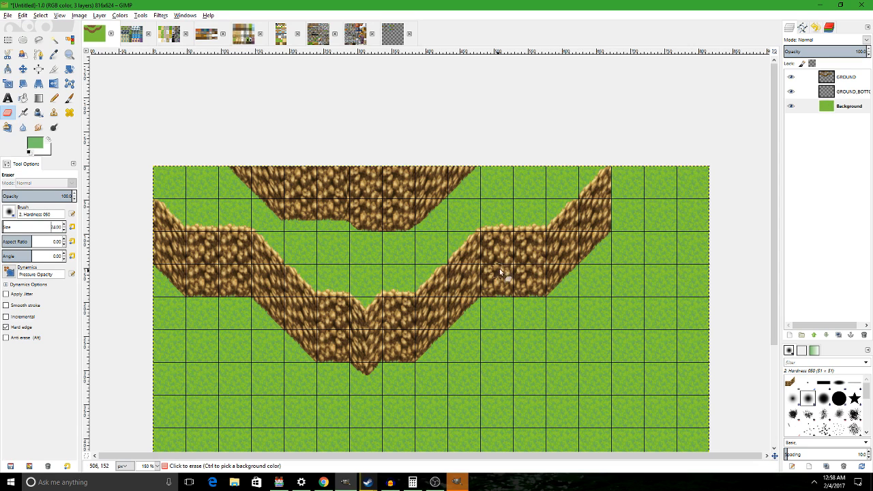
drag(499, 269, 448, 184)
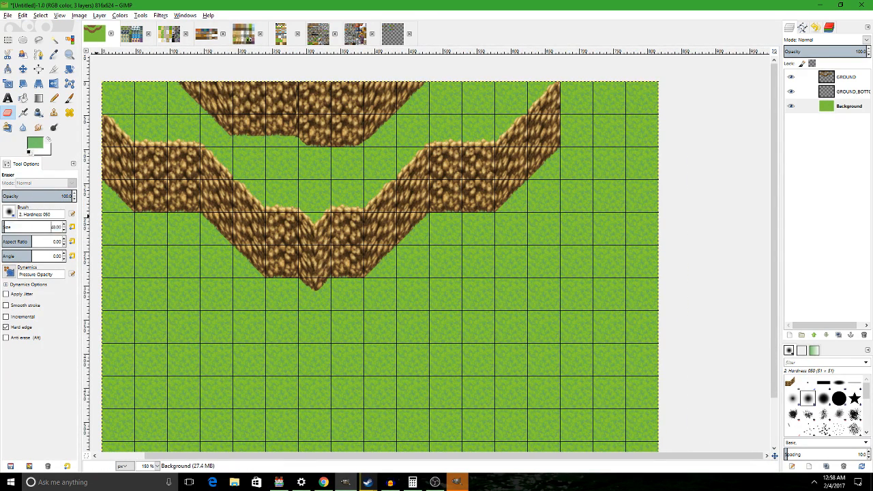
click(11, 214)
click(31, 242)
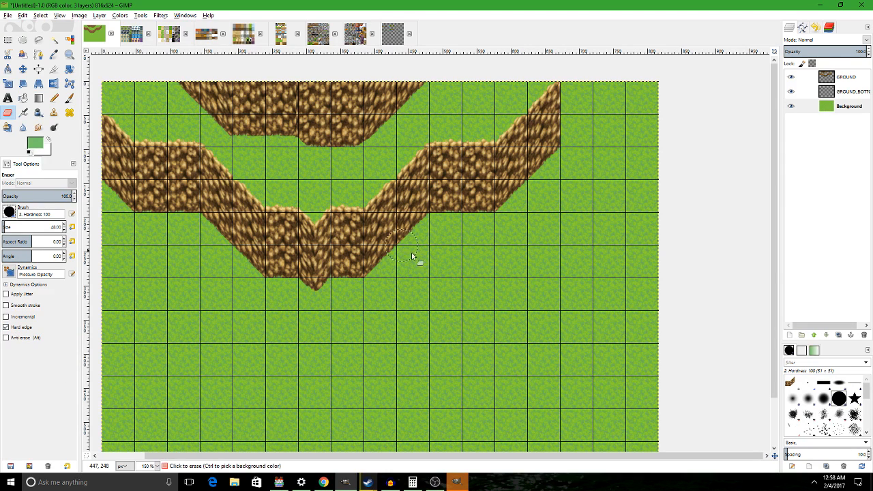
drag(422, 260, 333, 280)
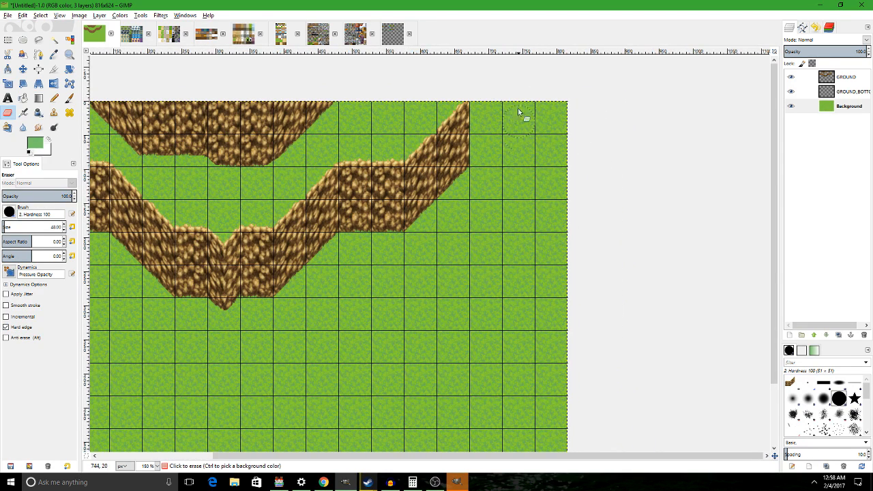
mouse_move(517, 111)
mouse_down()
mouse_move(562, 135)
mouse_move(537, 127)
mouse_move(523, 152)
mouse_up()
key(ctrl+z)
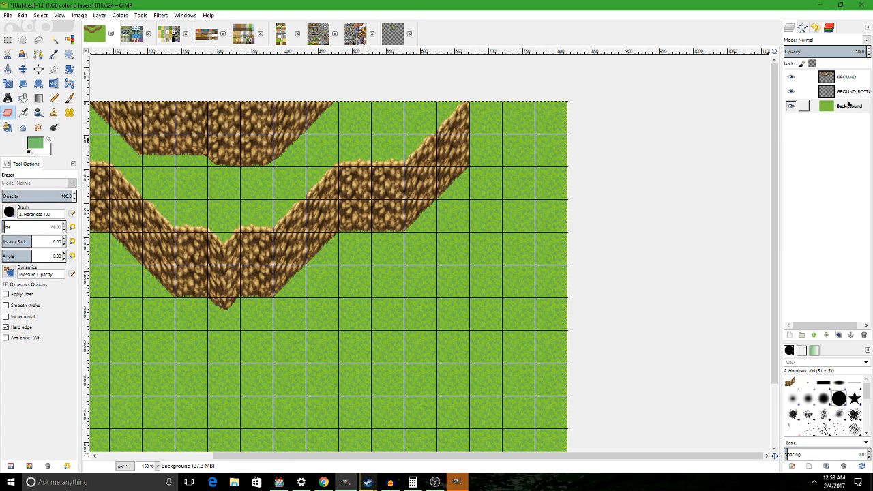
Add an alpha channel to the Background layer and erase a winding river down the map's right side, widening toward the lower edge.
right_click(842, 115)
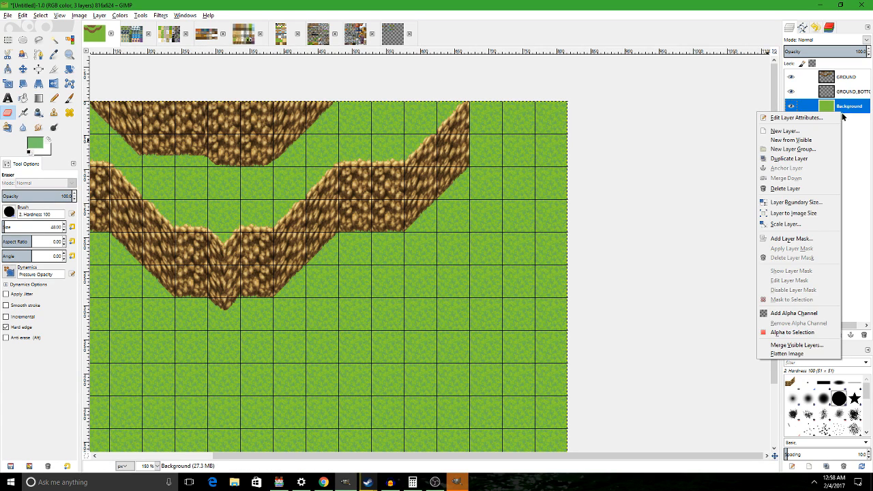
click(789, 314)
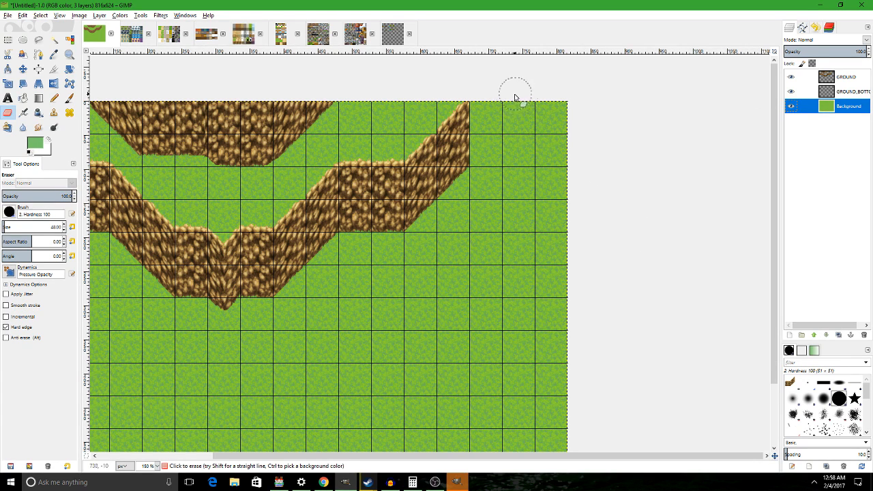
mouse_move(514, 96)
mouse_down()
mouse_move(528, 150)
mouse_move(527, 213)
mouse_move(536, 212)
mouse_move(533, 121)
mouse_up()
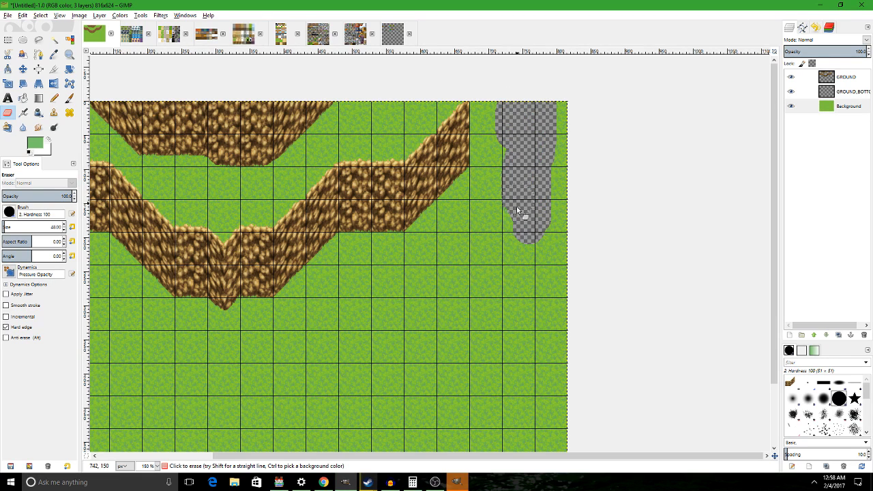
mouse_move(516, 206)
mouse_down()
mouse_move(473, 324)
mouse_move(591, 110)
mouse_up()
mouse_move(591, 112)
mouse_down()
mouse_move(599, 189)
mouse_move(543, 270)
mouse_move(577, 184)
mouse_move(499, 281)
mouse_move(525, 260)
mouse_move(497, 333)
mouse_move(512, 350)
mouse_move(507, 374)
mouse_move(421, 396)
mouse_move(525, 408)
mouse_move(555, 328)
mouse_move(539, 320)
mouse_move(549, 381)
mouse_move(550, 273)
mouse_up()
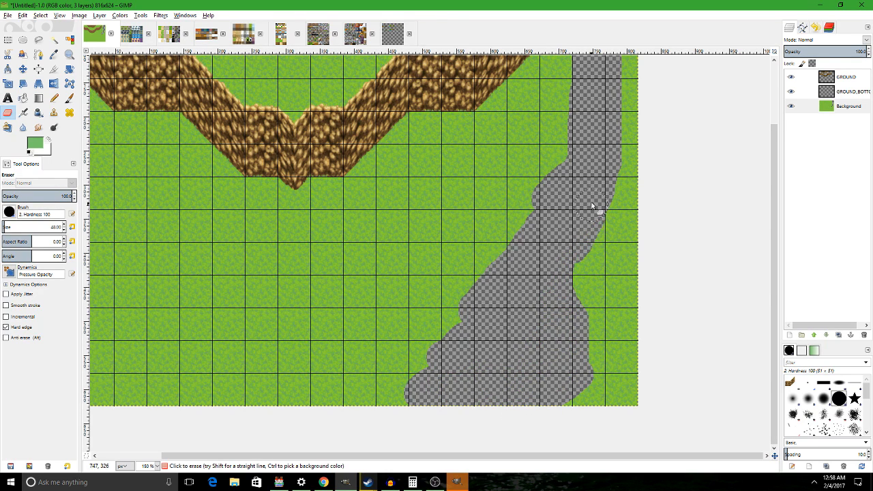
Erase a thin wavy strip of grass along the map's lower edge, from the river to the lower-left corner.
scroll(576, 149, down, 3)
scroll(576, 149, left, 4)
mouse_move(590, 334)
mouse_down()
mouse_move(495, 344)
mouse_move(436, 335)
mouse_move(388, 348)
mouse_move(397, 333)
mouse_move(348, 334)
mouse_move(271, 353)
mouse_up()
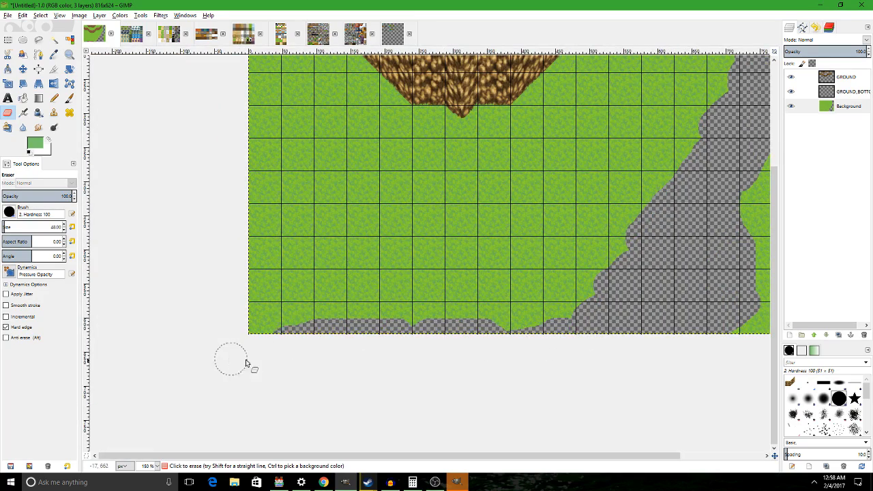
Select the erased river area on the Background layer with Fuzzy Select and grow the selection slightly into the grass.
drag(525, 165, 523, 251)
scroll(386, 294, down, 2)
scroll(368, 289, up, 1)
scroll(490, 198, up, 1)
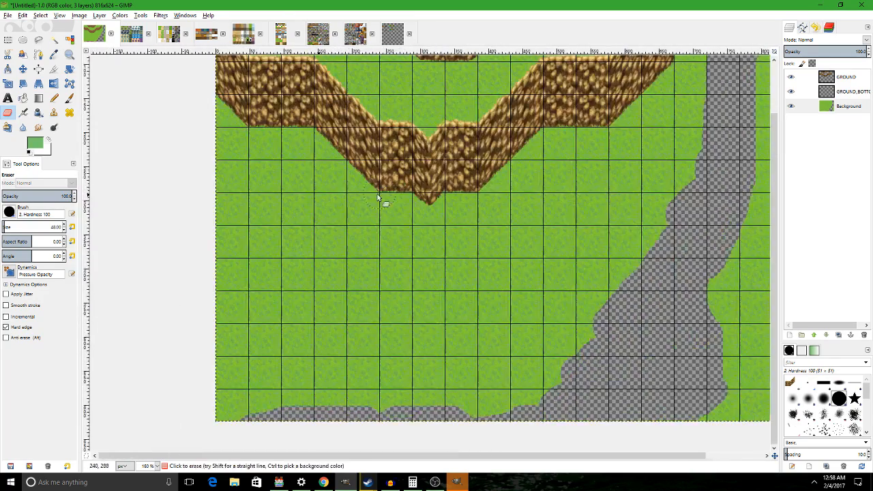
drag(378, 196, 278, 318)
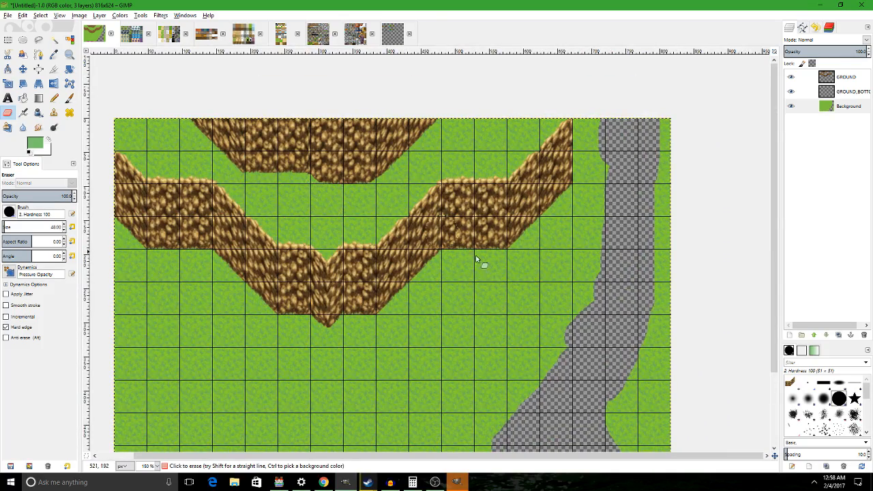
drag(476, 260, 538, 177)
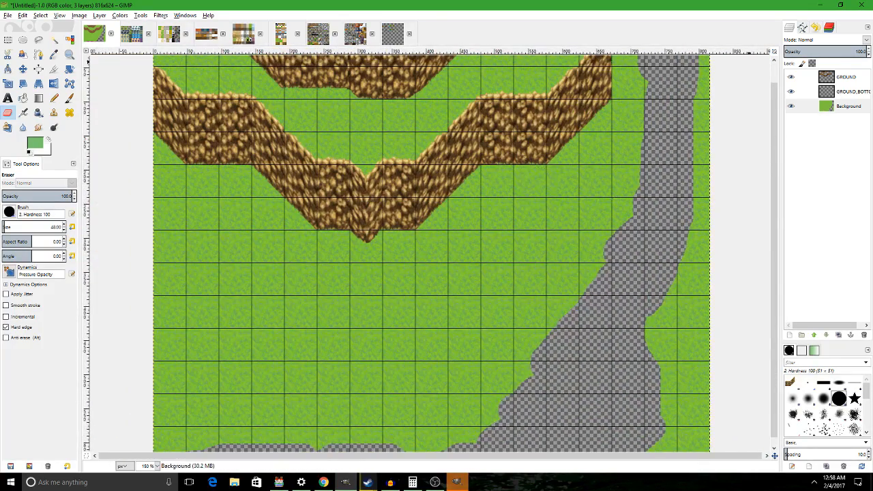
click(53, 45)
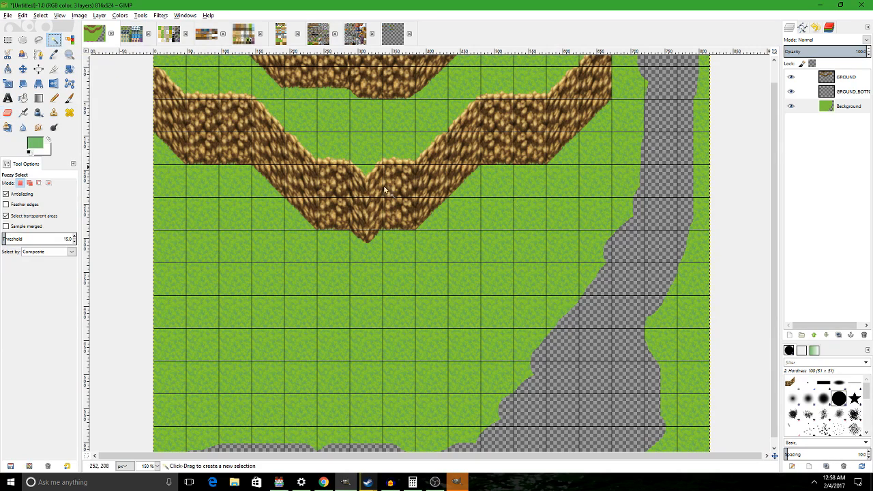
drag(624, 341, 463, 238)
click(464, 238)
scroll(414, 212, up, 1)
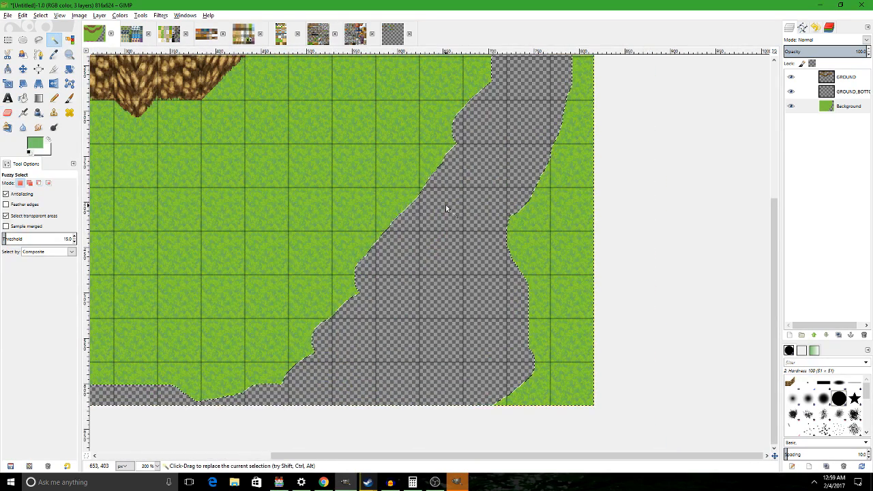
right_click(445, 206)
mouse_move(472, 237)
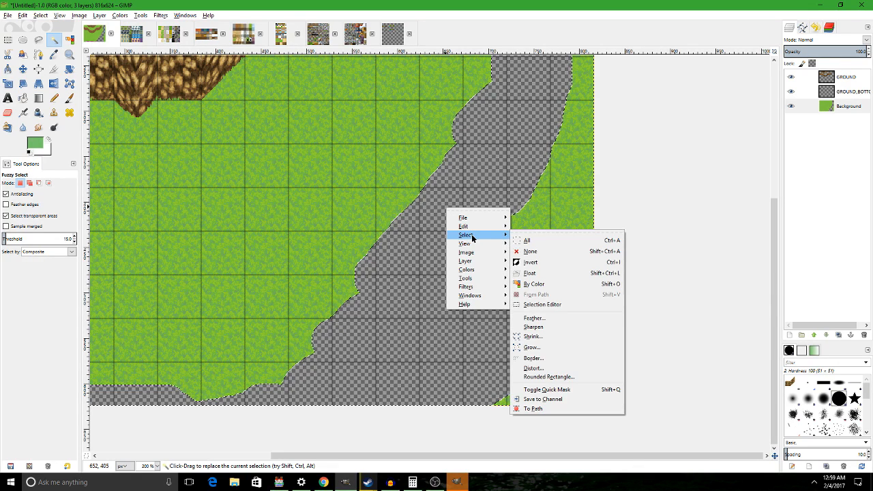
click(573, 347)
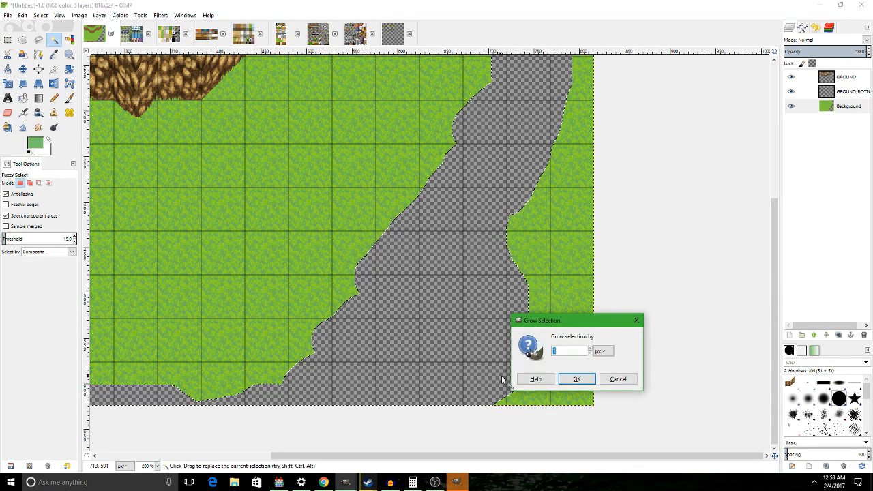
click(576, 379)
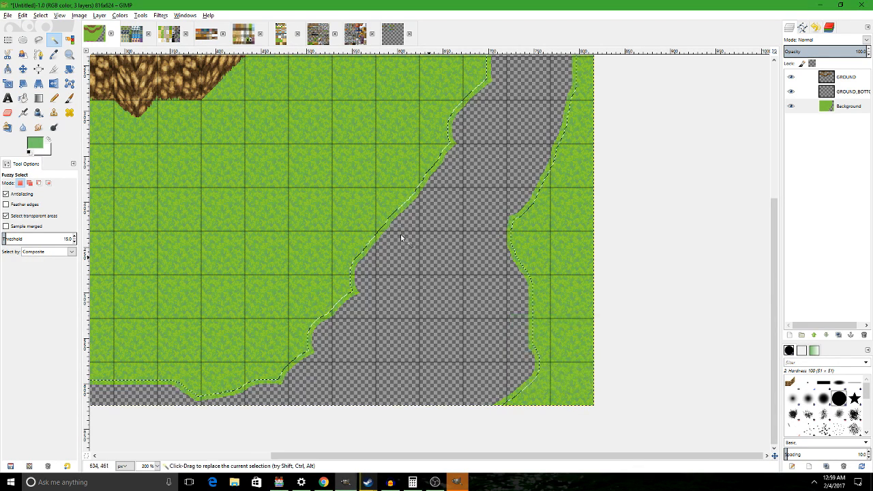
Copy the 48 × 48 px rock tile at position 48, 192 from the cliff tileset image and return to the map image.
click(386, 34)
key(r)
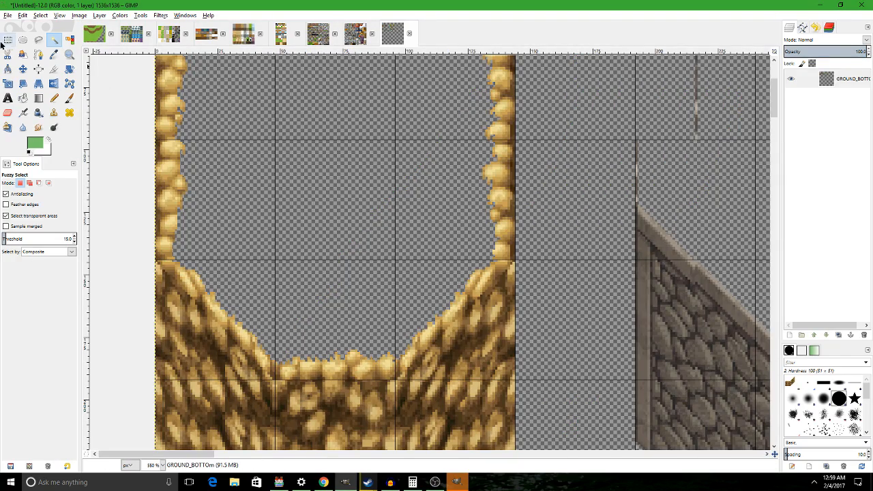
scroll(460, 227, down, 3)
ctrl+scroll(403, 330, up, 2)
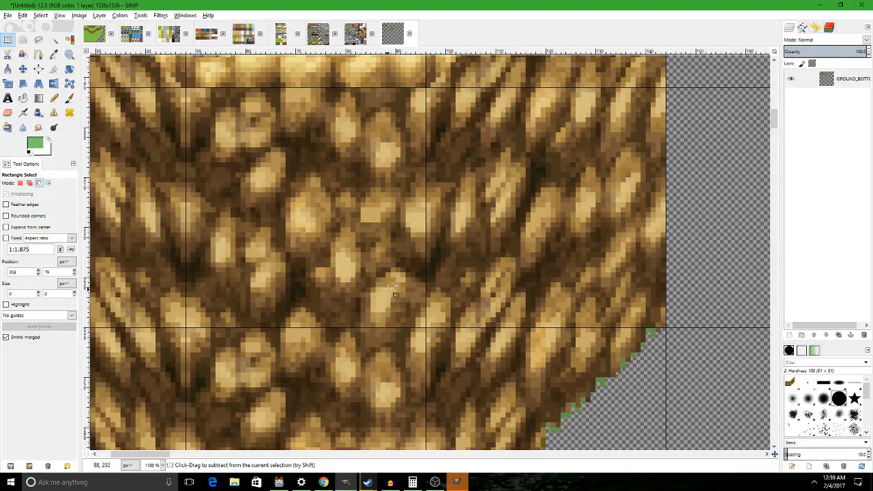
drag(428, 330, 185, 87)
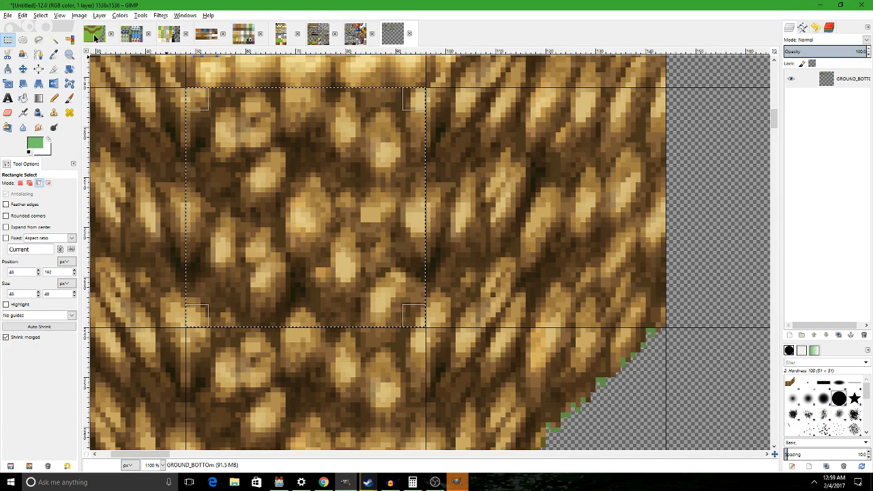
click(94, 37)
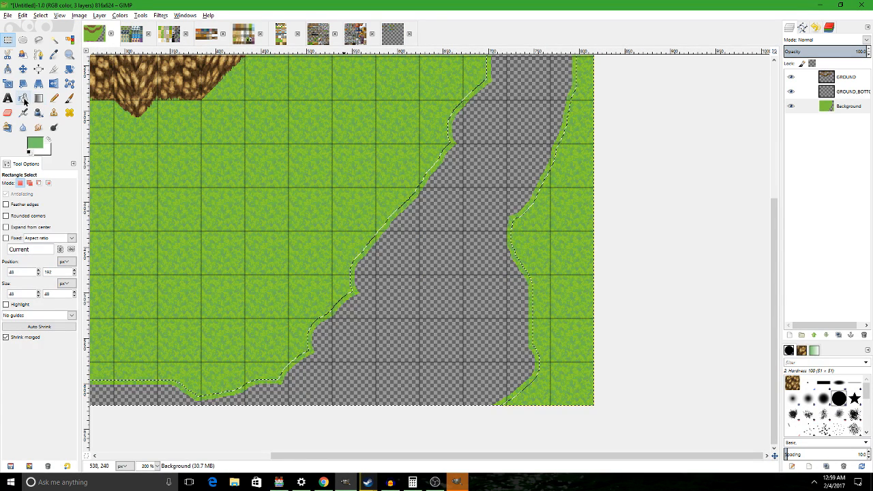
Create a transparent 816 × 624 px layer named WATER_BORDER directly above the Background layer.
scroll(532, 220, down, 1)
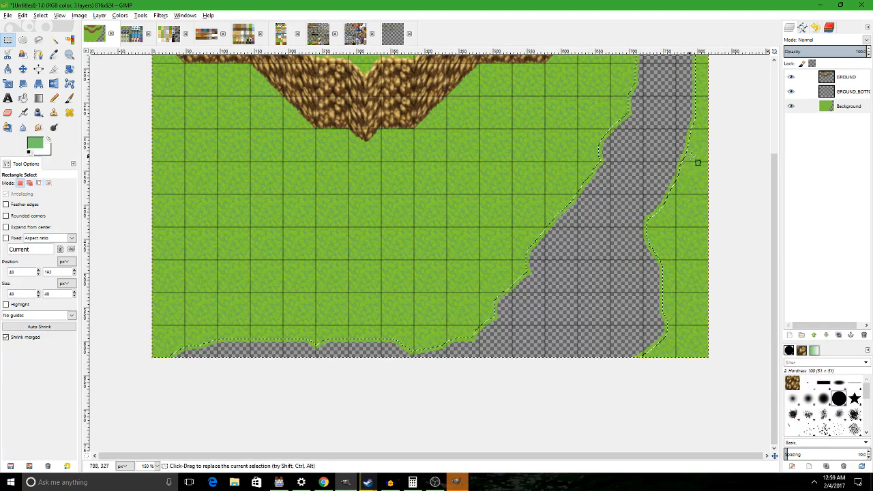
click(789, 335)
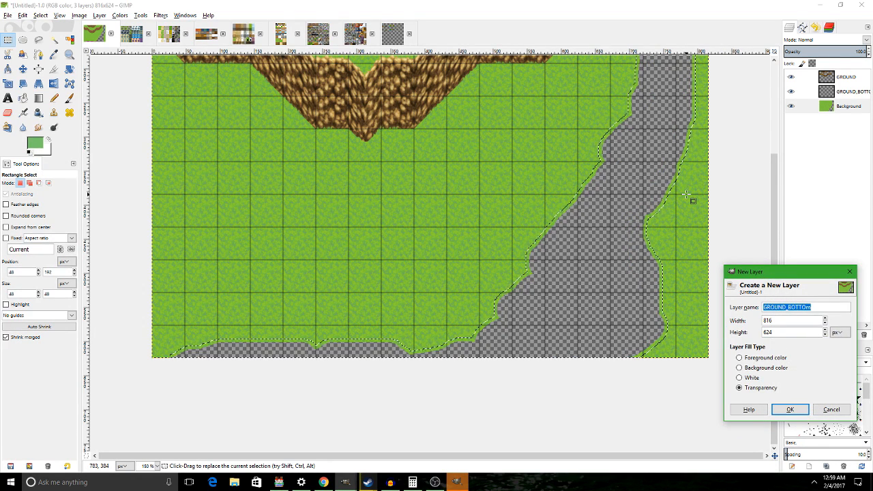
text(R_BORDER)
key(Return)
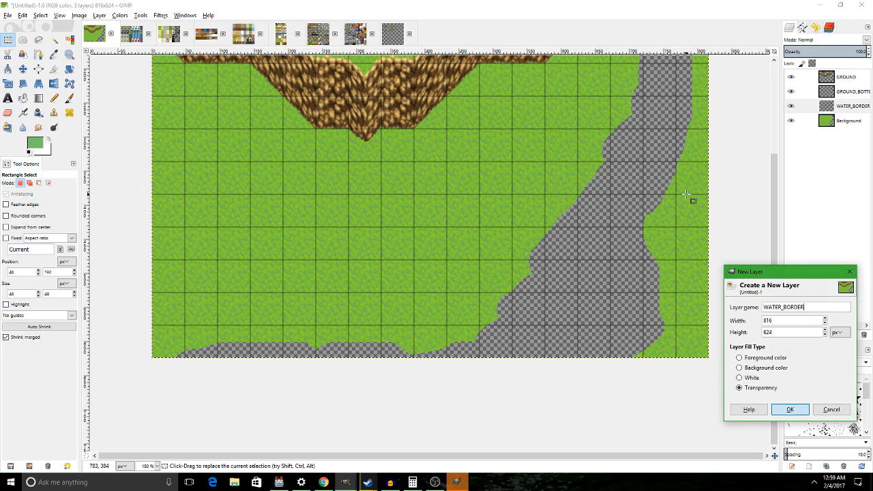
Fill the grown river selection on WATER_BORDER with the copied rock tile using a Bucket Fill pattern, and clear the selection.
drag(686, 195, 539, 241)
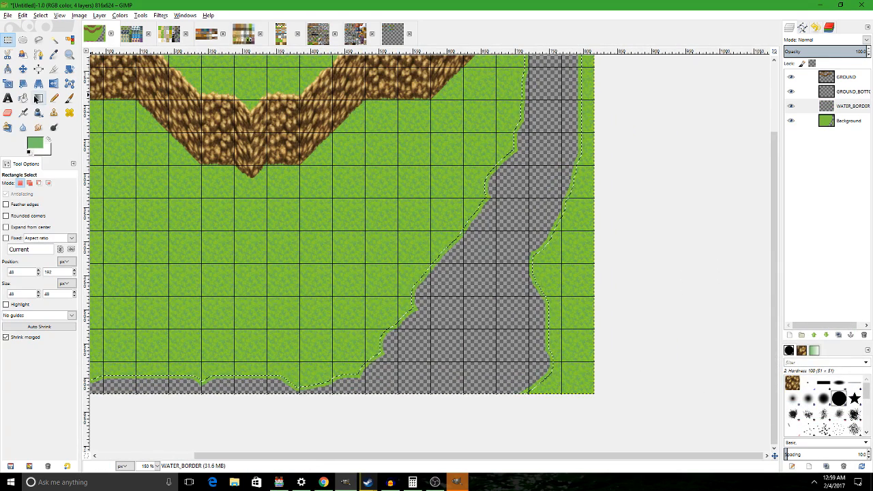
key(shift+b)
click(514, 331)
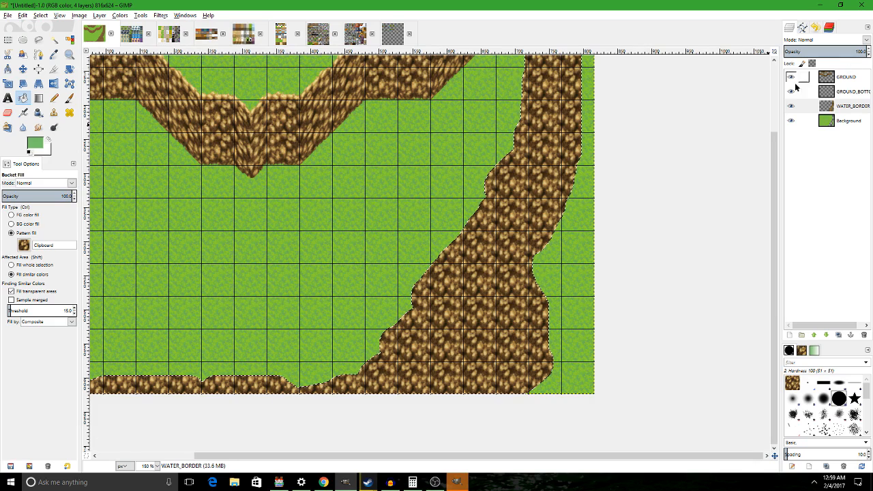
click(13, 40)
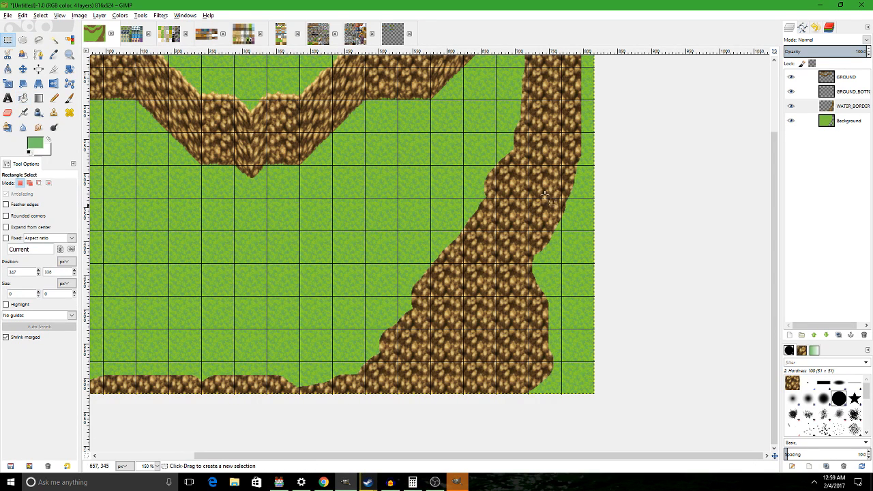
Hide the WATER_BORDER layer and select the transparent river area on the Background layer with Fuzzy Select.
click(792, 108)
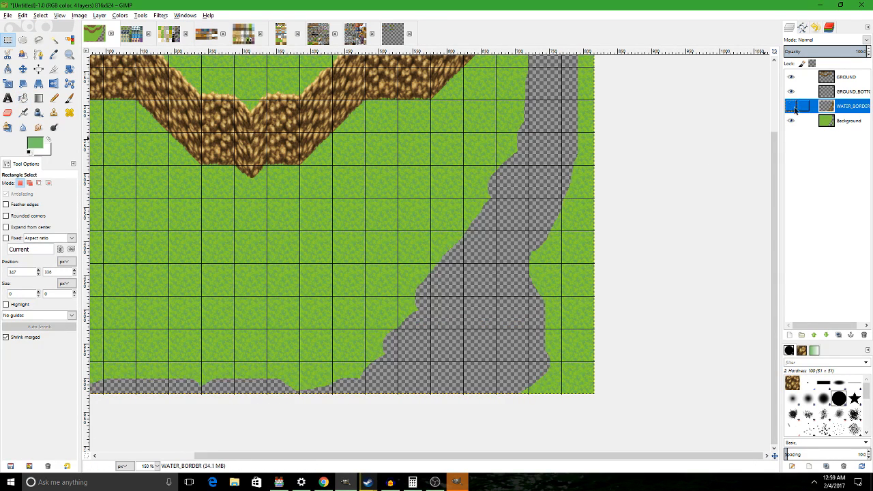
click(55, 39)
click(501, 292)
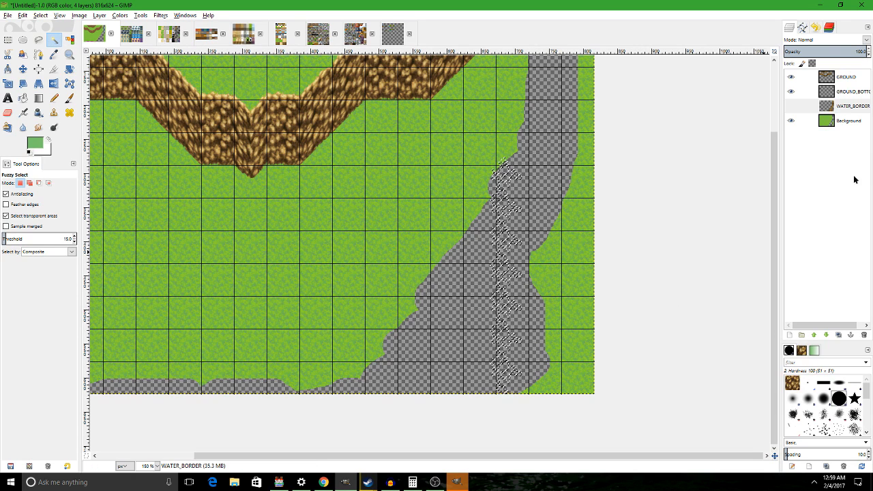
key(ctrl+z)
click(845, 121)
click(480, 299)
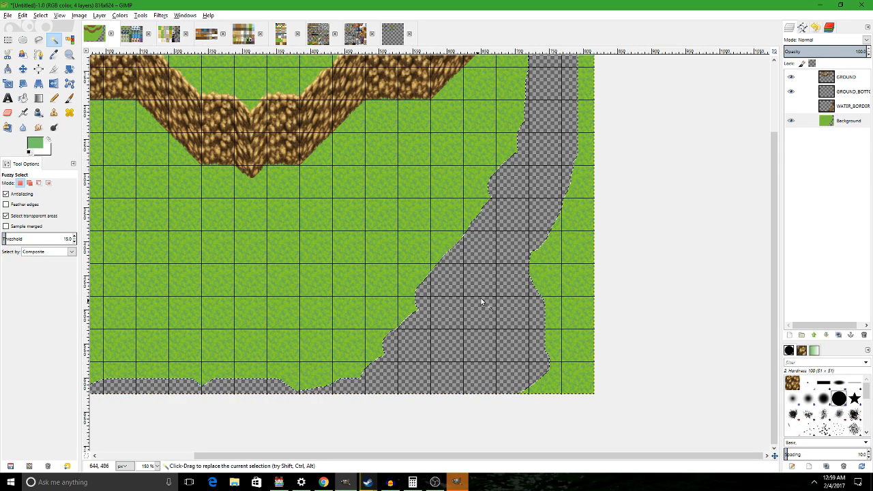
Show WATER_BORDER again, delete the rock fill inside the river selection so only a thin border remains, and clear the selection.
click(831, 111)
click(791, 107)
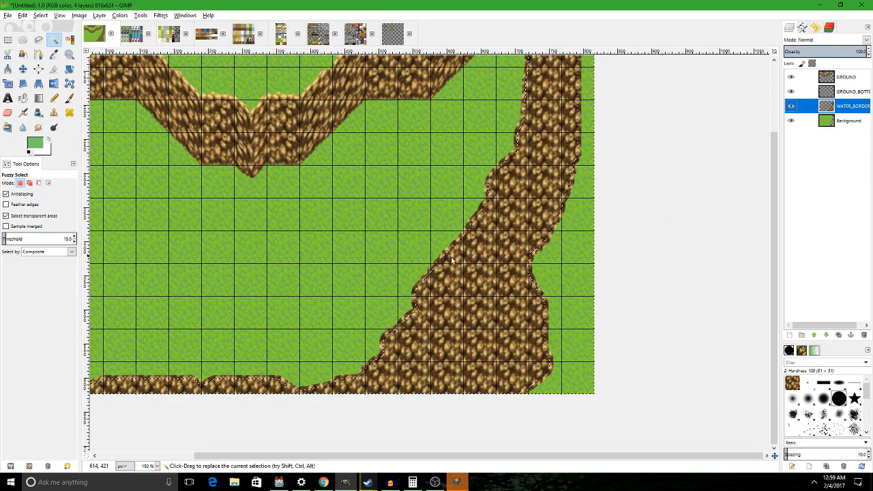
key(Delete)
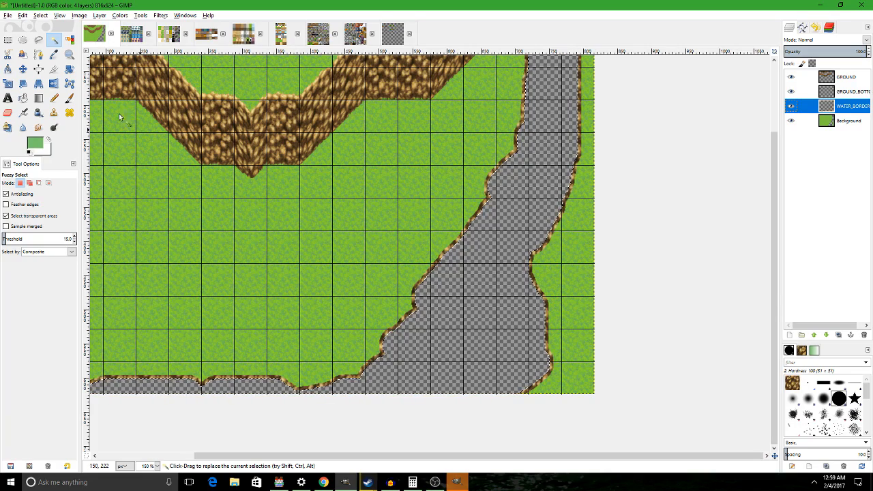
key(r)
Inspect the thin rock border along both river banks from the map's lower edge up to the top.
scroll(492, 286, up, 2)
scroll(493, 286, up, 3)
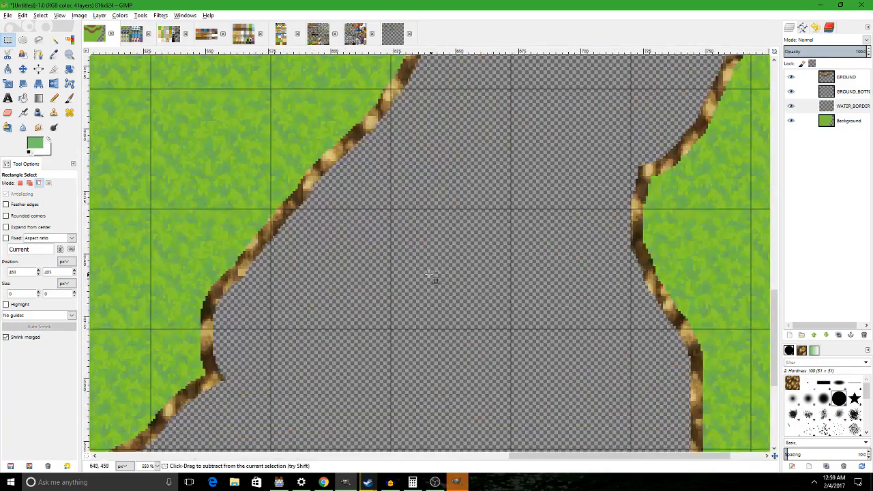
scroll(380, 264, down, 4)
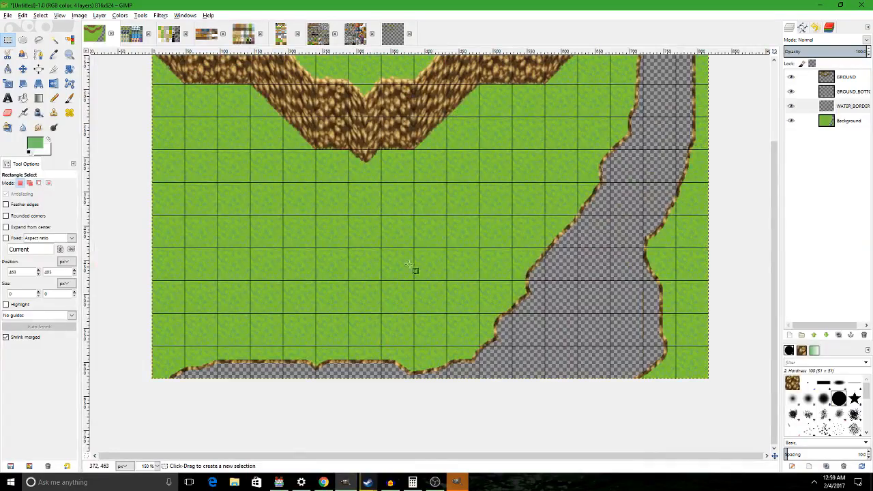
scroll(362, 331, up, 3)
scroll(443, 253, down, 4)
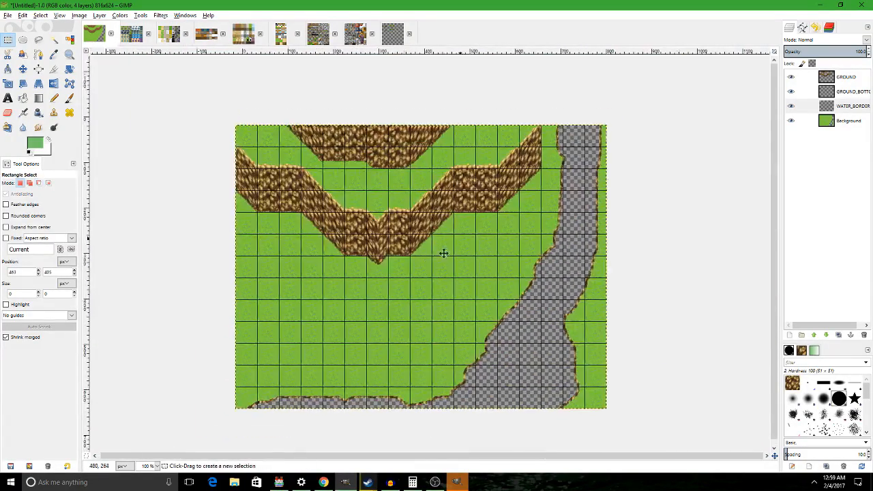
scroll(443, 253, up, 2)
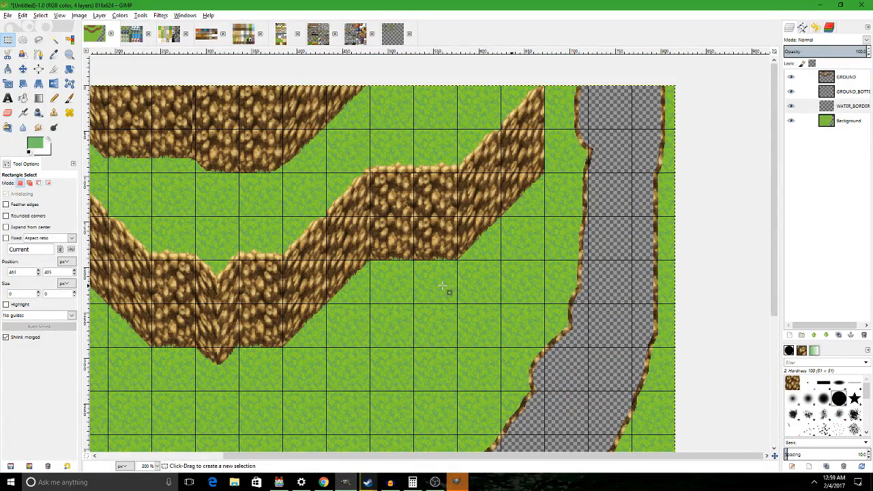
scroll(440, 285, down, 1)
scroll(437, 188, up, 4)
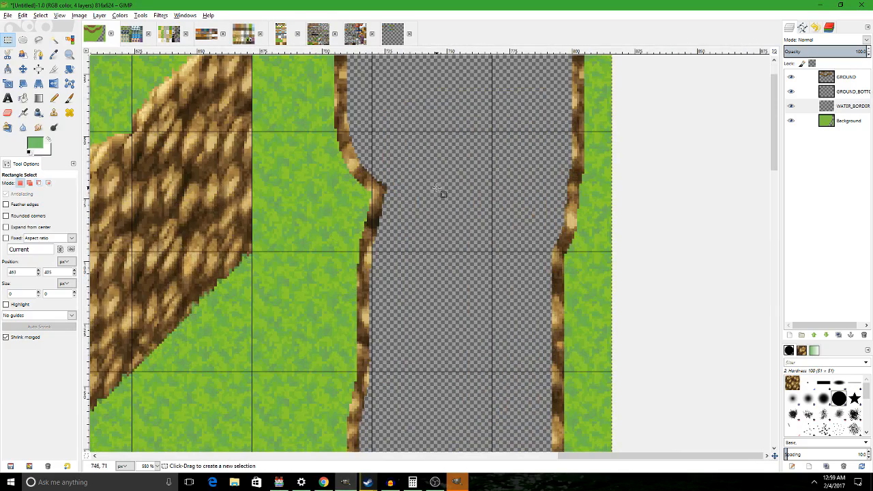
Thin the outer edge of the rock border along the upper west bank on WATER_BORDER with the 48 px hard Eraser.
click(8, 114)
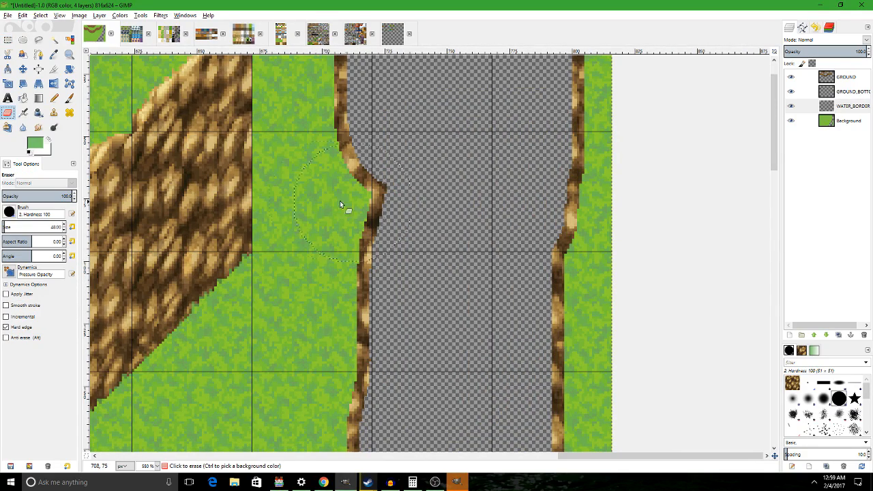
drag(339, 205, 303, 189)
key(ctrl+z)
click(304, 194)
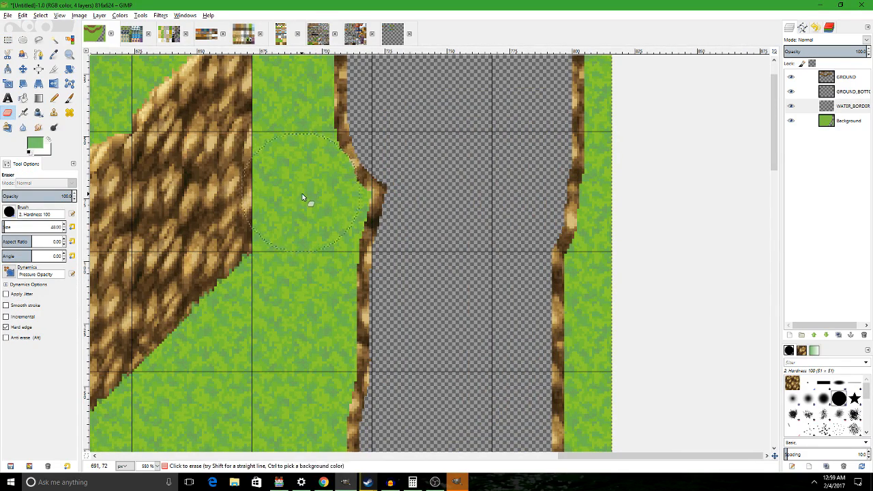
click(311, 195)
click(311, 189)
click(303, 175)
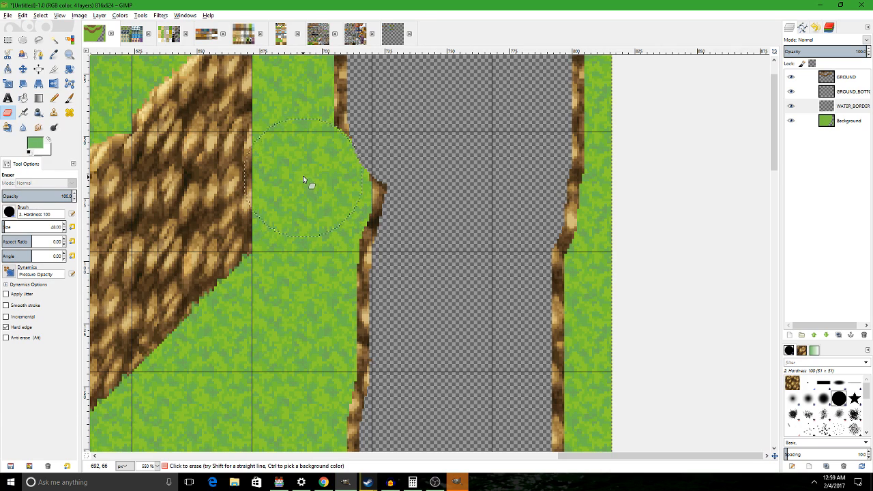
drag(405, 201, 356, 266)
mouse_move(250, 216)
mouse_down()
mouse_move(421, 260)
mouse_move(408, 201)
mouse_up()
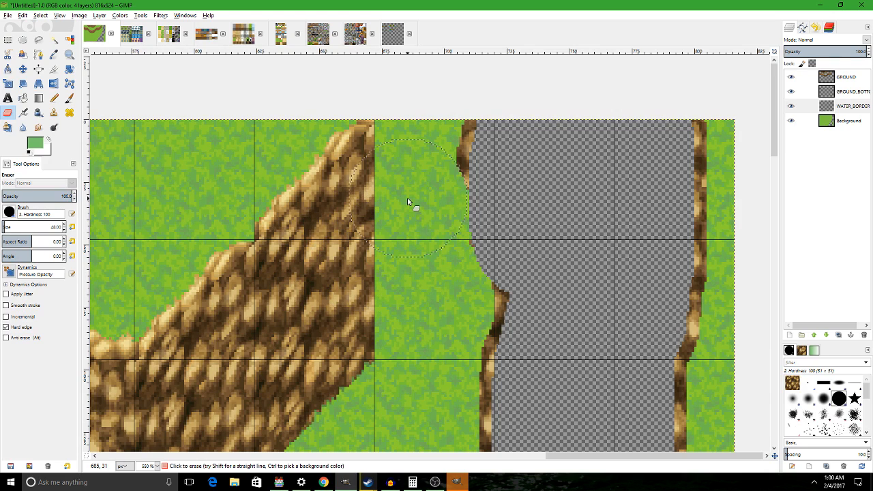
key(ctrl+z)
drag(408, 246, 404, 186)
Thin the outer edge of the rock border along the upper east bank with the Eraser and check the rest of the border.
drag(645, 266, 343, 225)
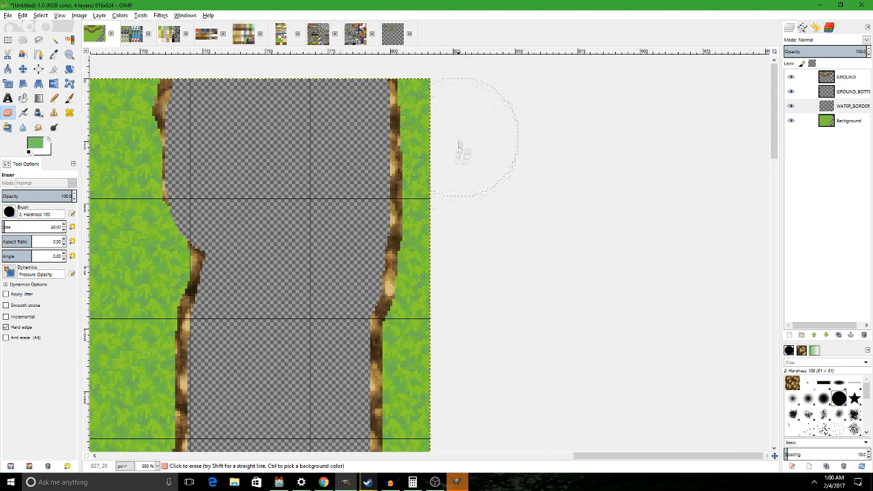
drag(449, 346, 463, 244)
drag(451, 420, 513, 167)
drag(514, 355, 547, 183)
scroll(554, 222, down, 10)
scroll(553, 223, left, 3)
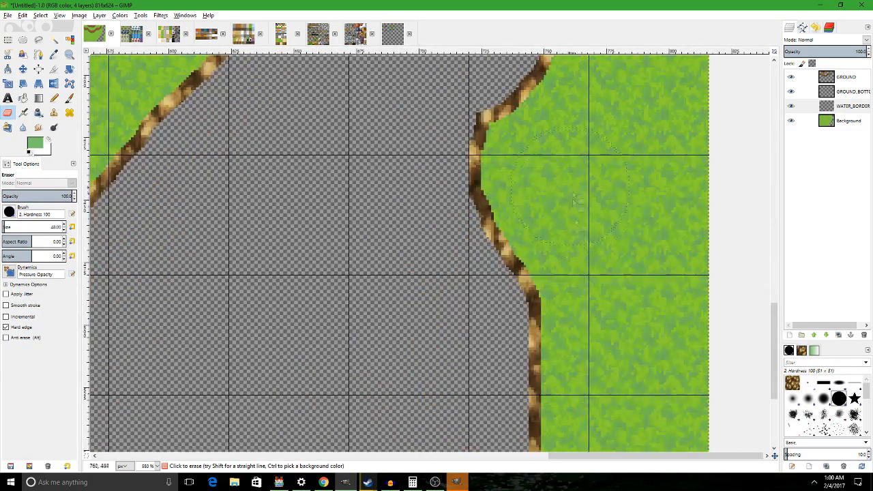
scroll(502, 185, right, 3)
scroll(502, 186, down, 5)
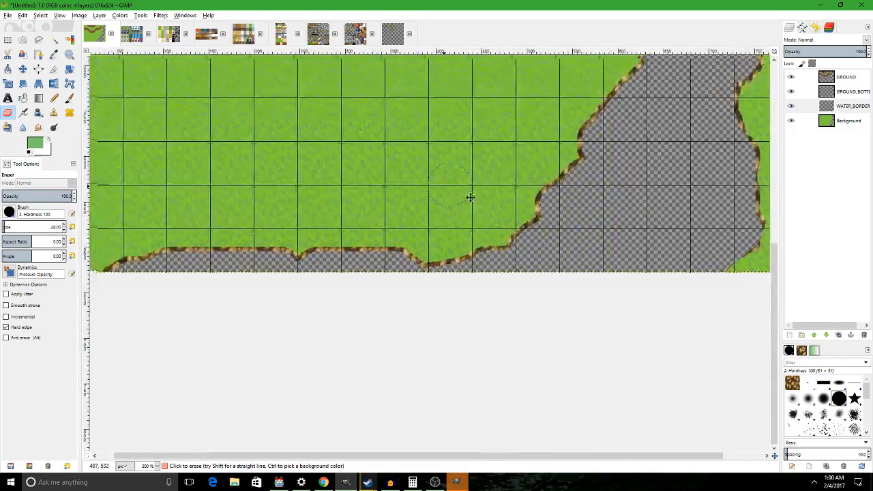
scroll(497, 150, up, 4)
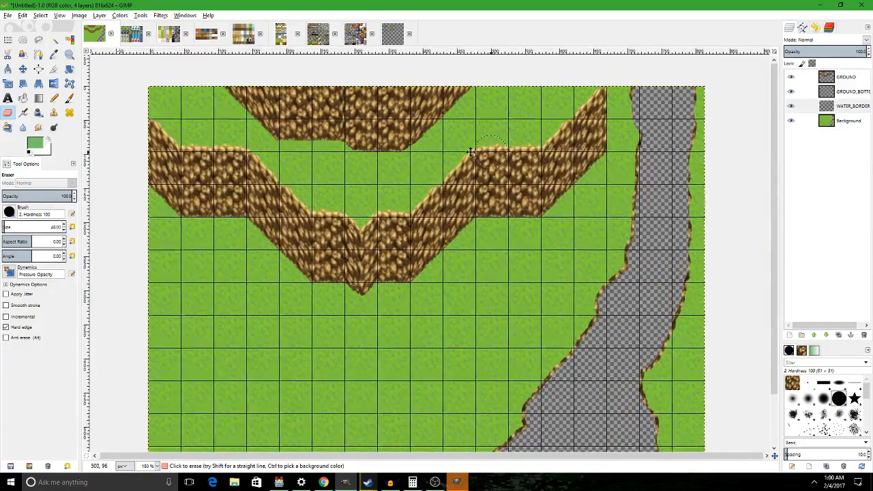
scroll(457, 162, down, 4)
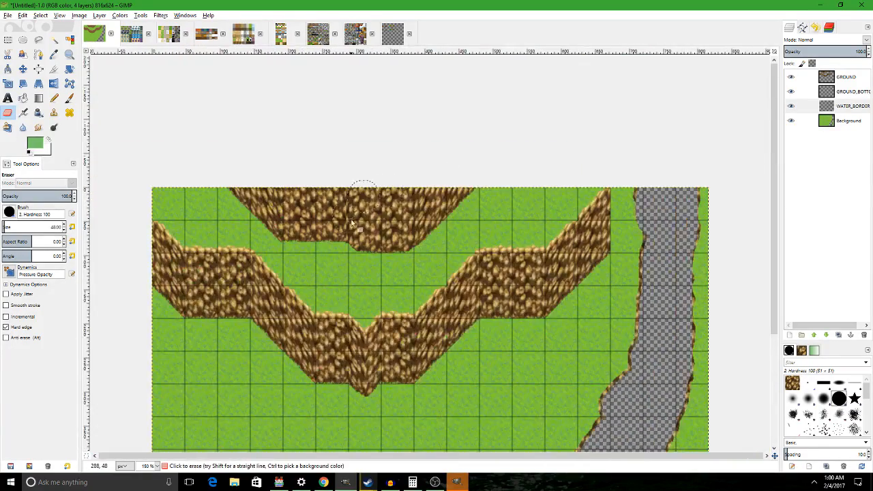
drag(453, 173, 372, 189)
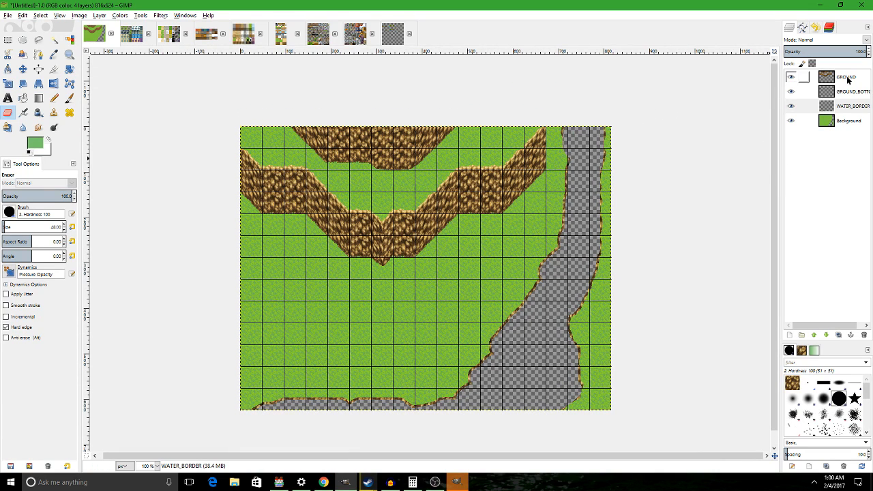
Save the image as Proj.xcf in Documents, and add a transparent layer named Trees directly above GROUND.
click(848, 79)
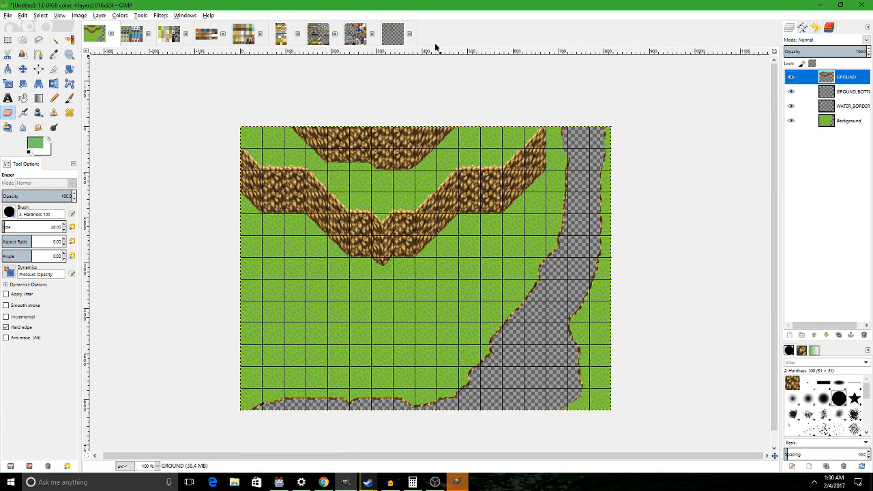
click(9, 39)
key(ctrl+s)
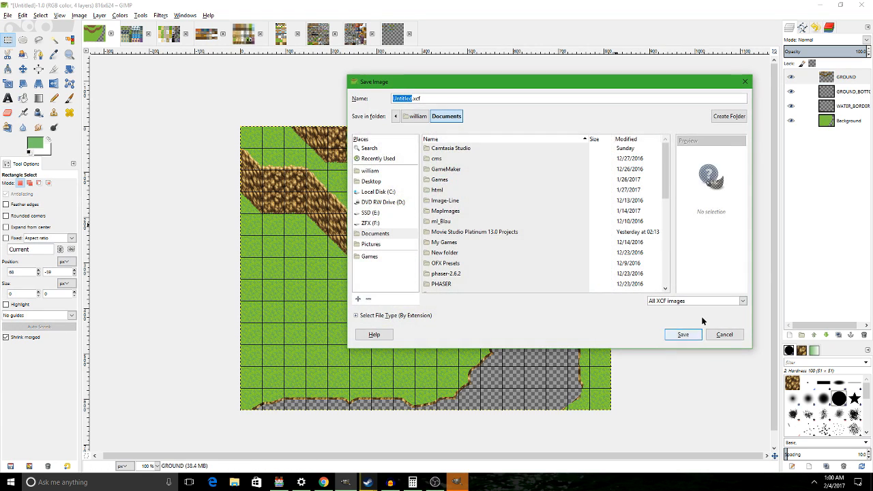
click(736, 332)
drag(444, 98, 383, 90)
text(Proj)
key(Return)
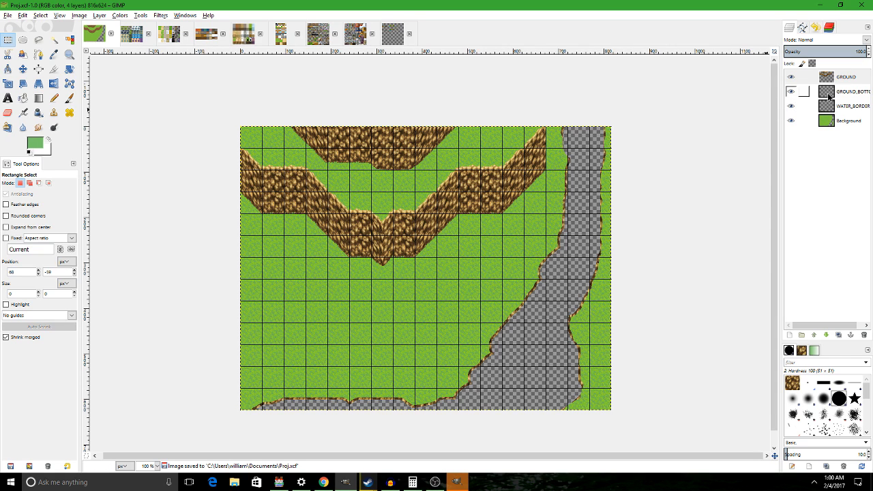
click(789, 335)
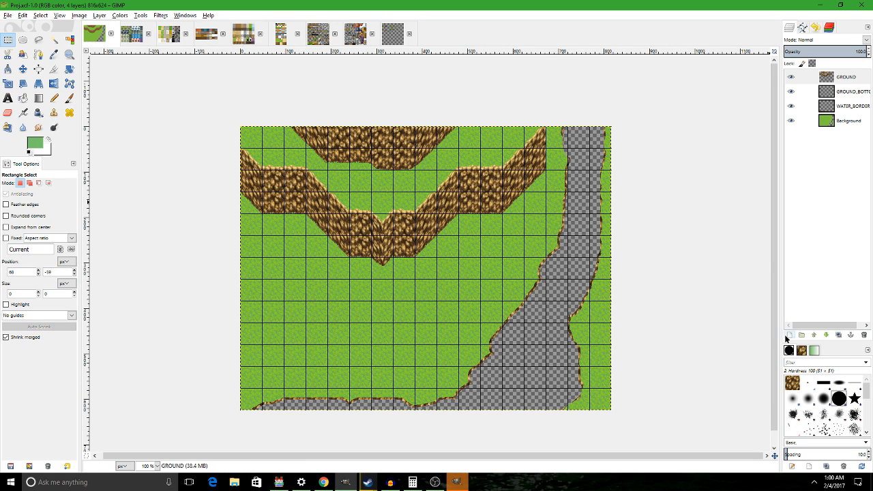
key(Return)
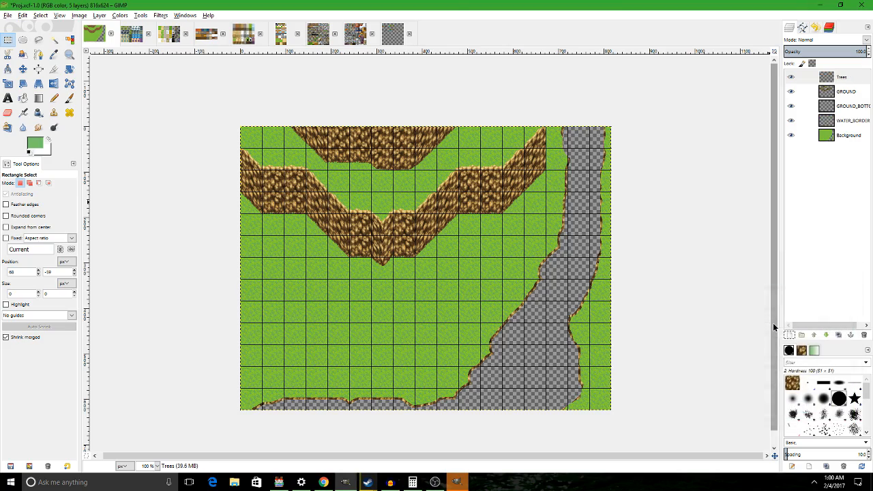
Copy the 96 × 96 px dark green pine at position 528, 384 from the 1536 × 1536 px tileset image.
click(386, 40)
click(560, 203)
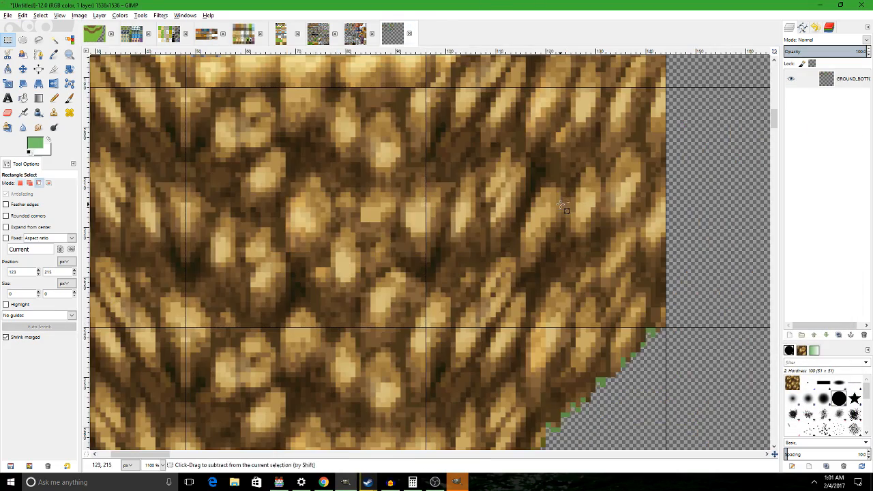
scroll(559, 203, down, 6)
drag(555, 207, 496, 193)
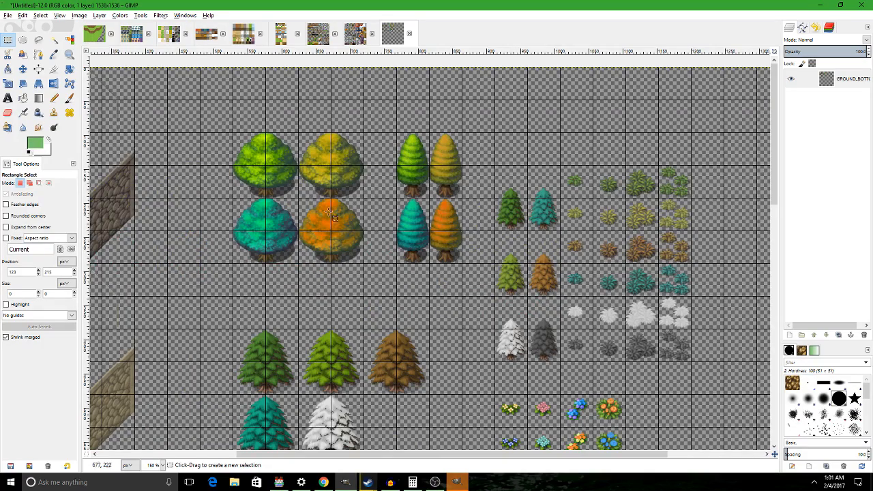
scroll(330, 214, up, 3)
scroll(409, 229, down, 8)
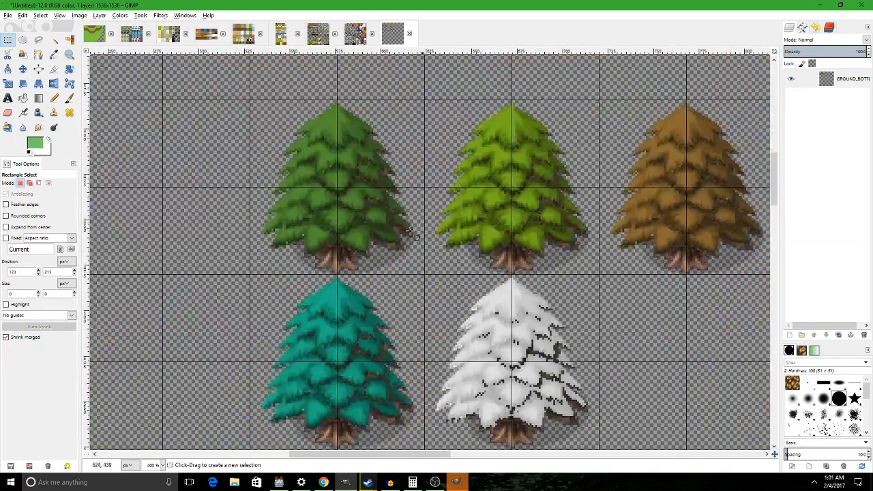
drag(417, 278, 251, 101)
key(ctrl+c)
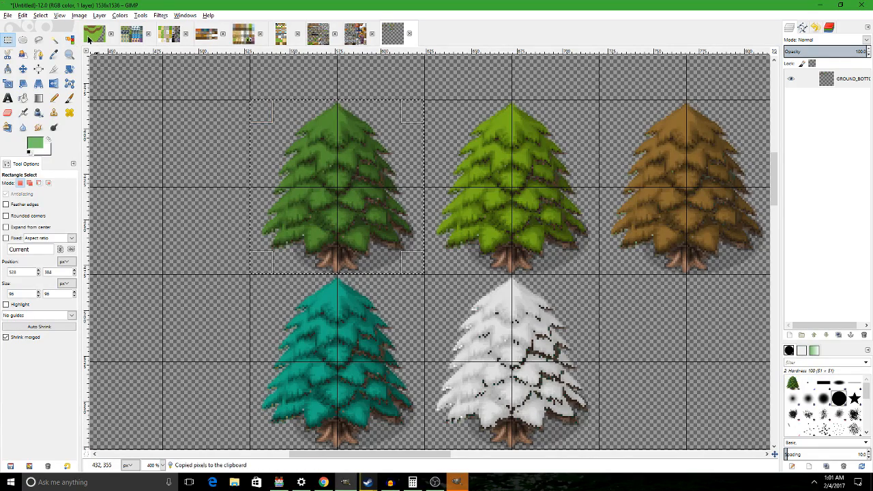
Paste several copies of the large dark green pine onto the map's Trees layer, scattering them over the grass and cliff walls.
key(alt+1)
scroll(530, 198, up, 2)
key(ctrl+v)
drag(576, 245, 508, 155)
key(ctrl+v)
drag(508, 155, 476, 173)
drag(520, 192, 712, 196)
key(ctrl+v)
drag(712, 196, 258, 270)
mouse_move(258, 271)
mouse_down()
mouse_move(335, 184)
mouse_move(264, 217)
mouse_move(248, 235)
mouse_move(246, 261)
mouse_up()
drag(318, 261, 474, 120)
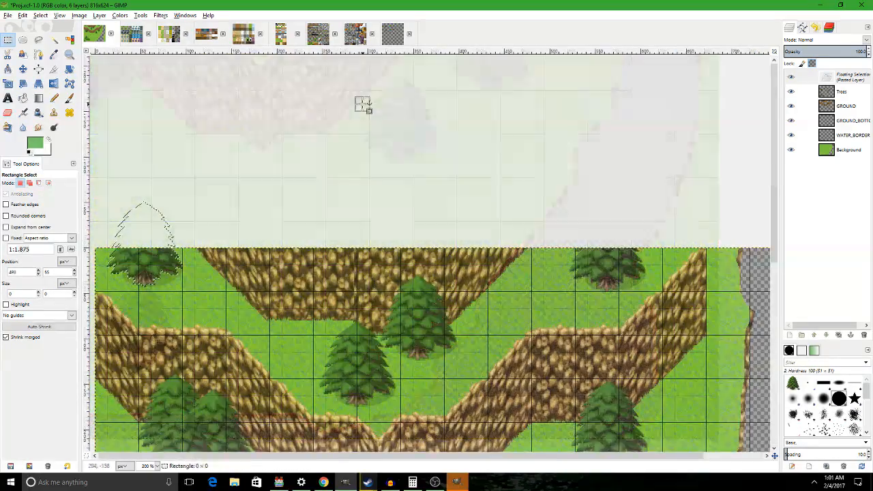
Copy the small dark green pine from the tileset image with a 55 × 85 px selection at position 905, 170.
click(391, 36)
scroll(407, 102, down, 3)
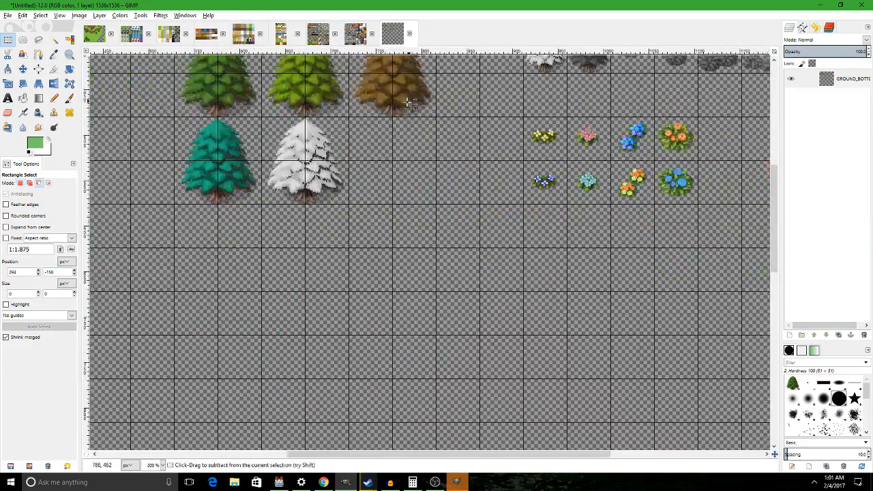
scroll(408, 102, down, 2)
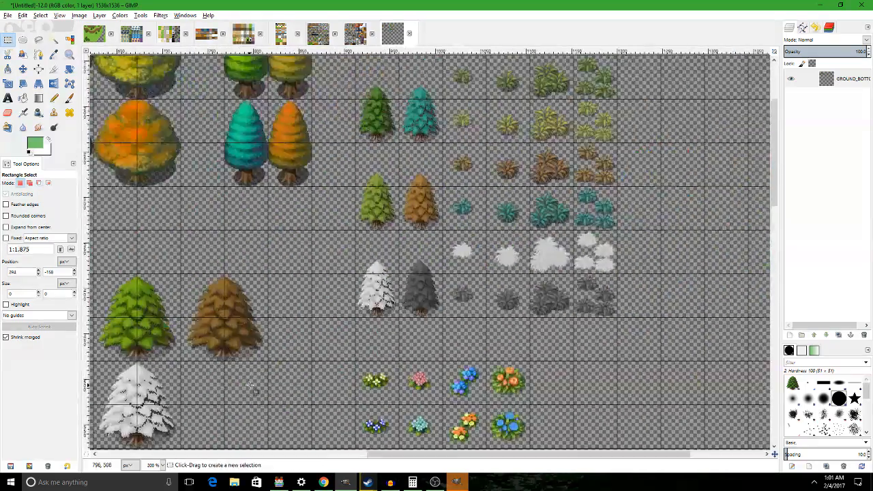
scroll(448, 369, up, 3)
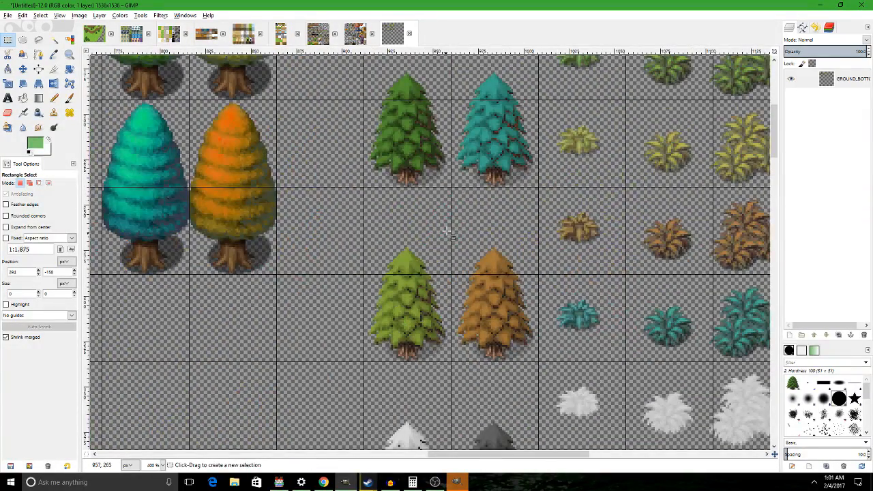
drag(449, 215, 350, 57)
key(ctrl+c)
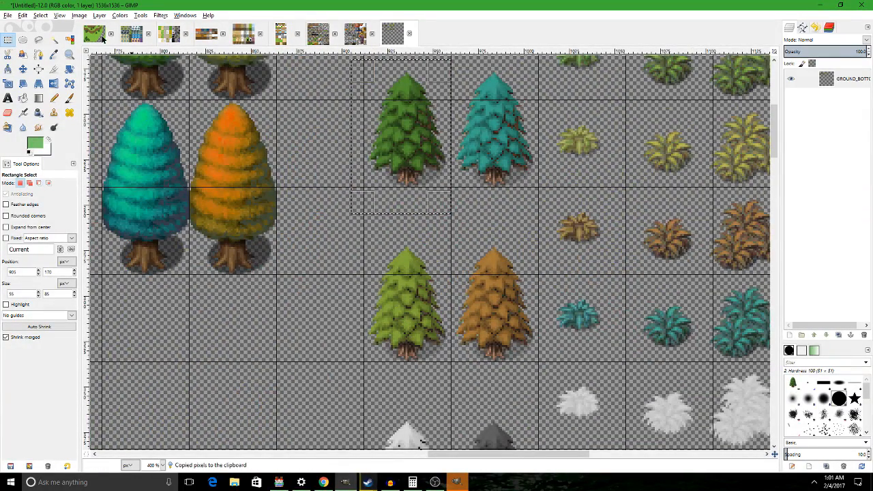
Paste several copies of the small dark green pine onto the Trees layer, spreading them around the cliffs, grass and river banks.
click(103, 39)
key(ctrl+v)
drag(463, 339, 229, 225)
key(ctrl+v)
key(ctrl+v)
drag(217, 251, 432, 372)
key(ctrl+v)
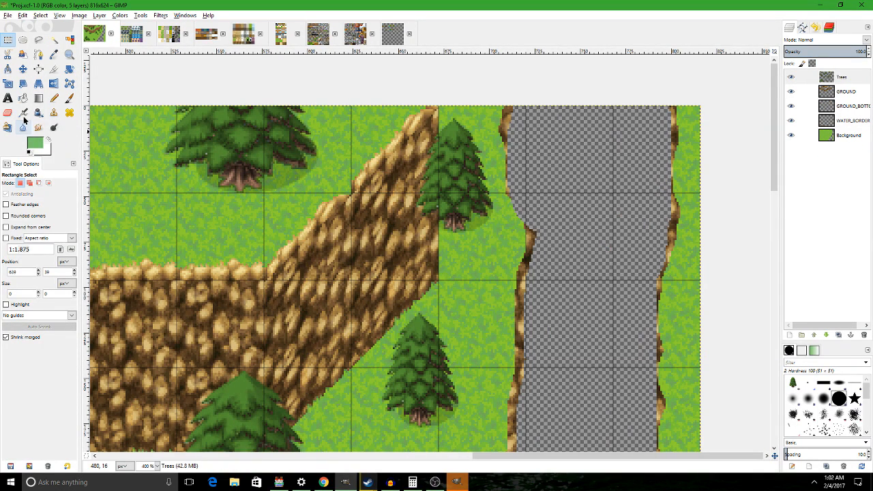
click(7, 113)
mouse_move(394, 168)
mouse_down()
mouse_move(393, 209)
mouse_move(392, 121)
mouse_move(394, 155)
mouse_up()
key(ctrl+z)
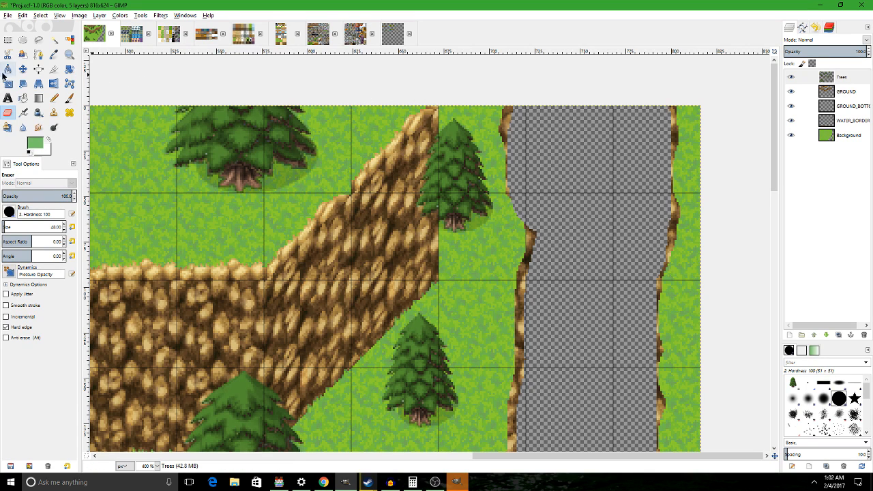
Delete the part of the small pine overlapping the cliff's upper east end using a 43 × 94 px rectangular selection, and clear the selection.
click(7, 40)
mouse_move(360, 256)
mouse_down()
mouse_move(419, 104)
mouse_move(438, 86)
mouse_up()
key(Delete)
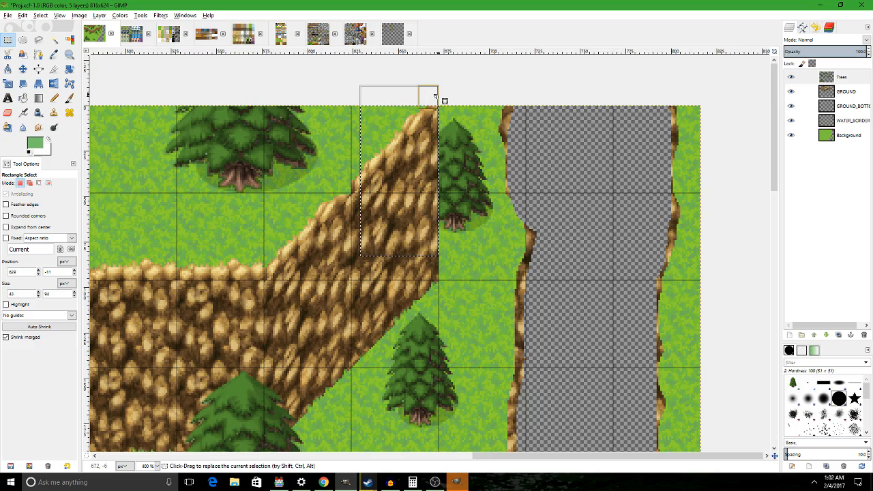
click(507, 202)
scroll(507, 204, down, 3)
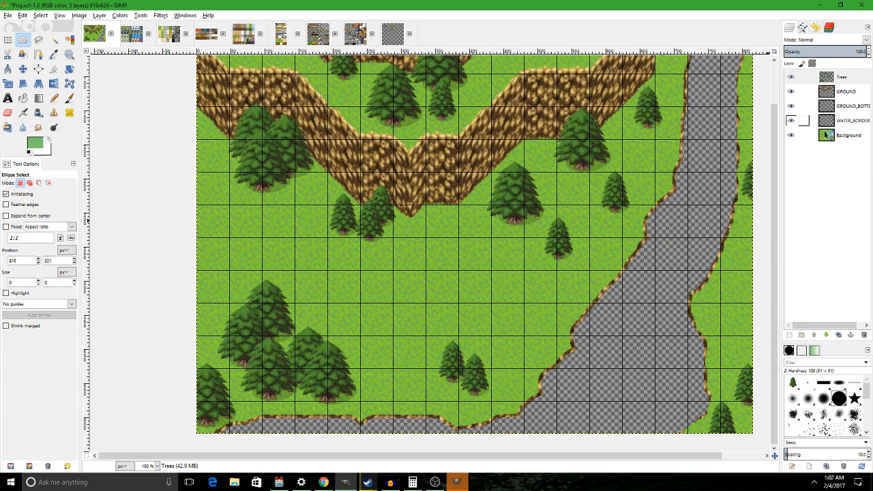
Copy a 48 × 48 px patch of plain sand from the centre of the large sand tile in Outside_A2.png.
click(167, 35)
scroll(607, 341, up, 3)
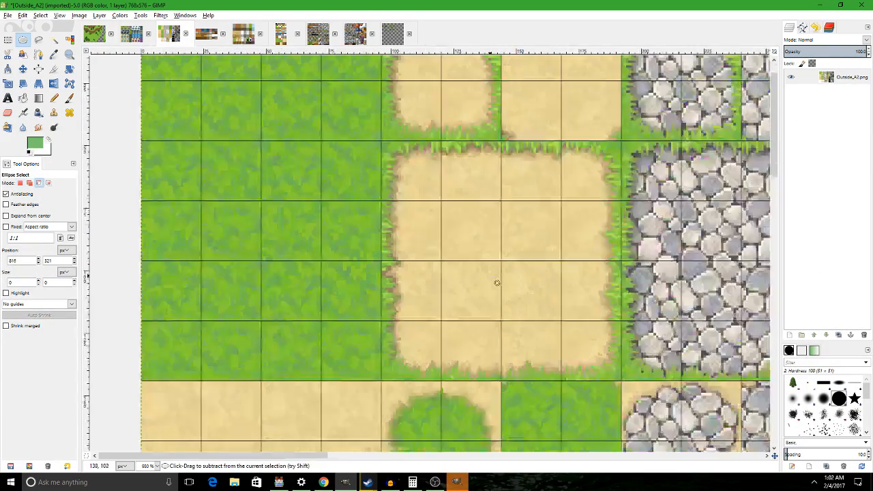
drag(590, 340, 422, 162)
click(11, 41)
click(563, 280)
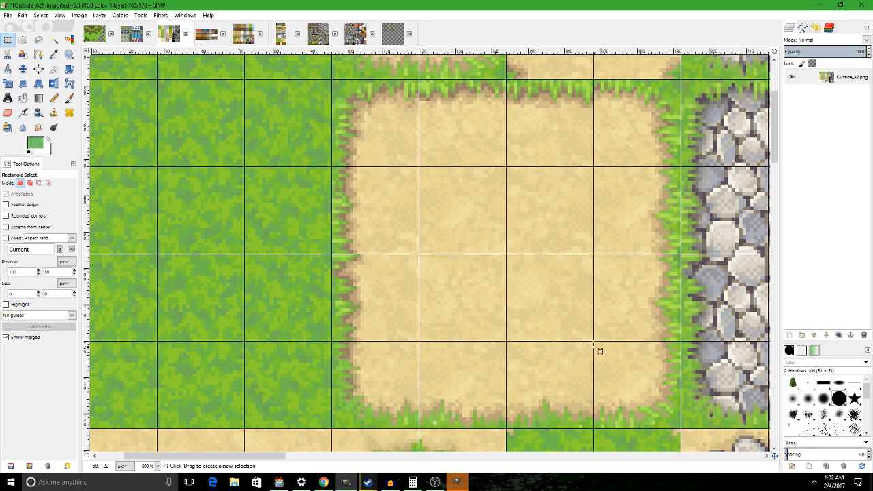
drag(593, 341, 419, 166)
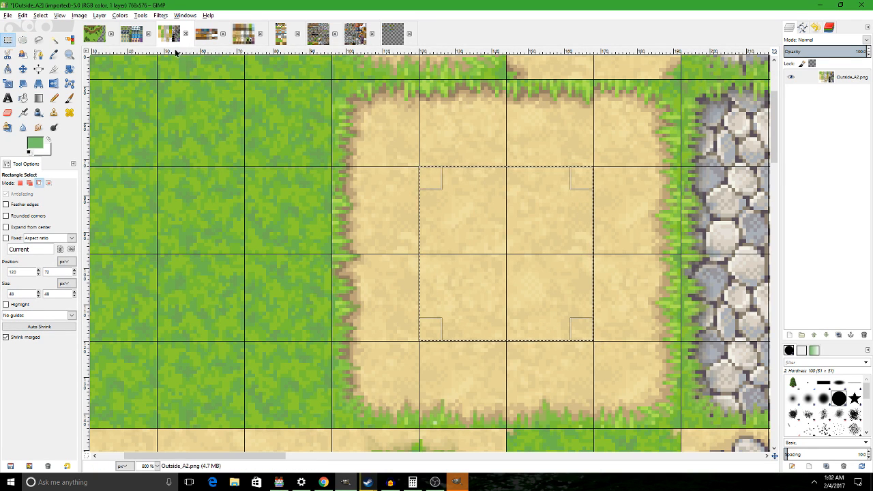
key(ctrl+c)
In the Proj.xcf map, outline a winding path with Free Select from the west edge across the river to beyond the east edge.
click(94, 34)
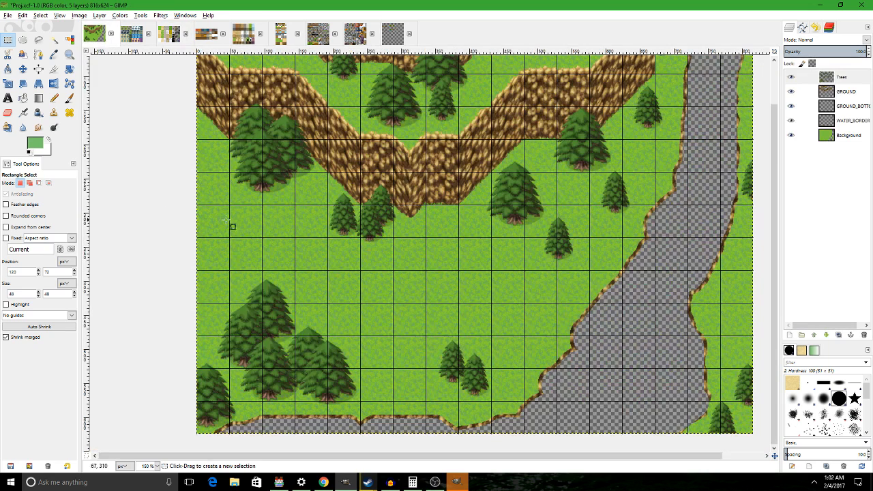
click(38, 41)
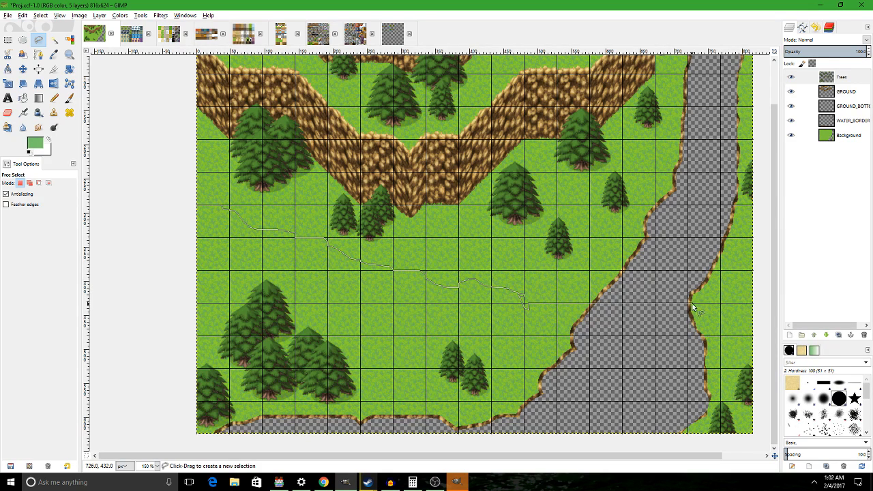
drag(780, 288, 812, 281)
mouse_move(699, 312)
mouse_down()
mouse_move(577, 300)
mouse_move(670, 322)
mouse_up()
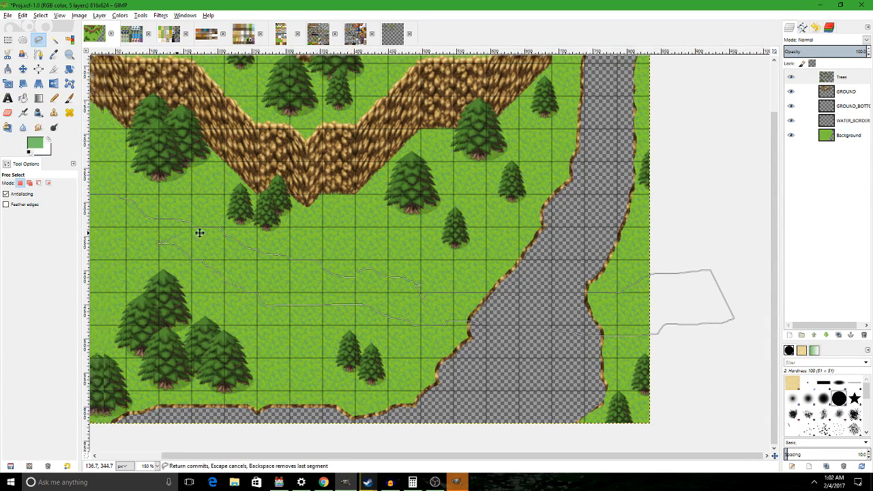
scroll(225, 236, left, 3)
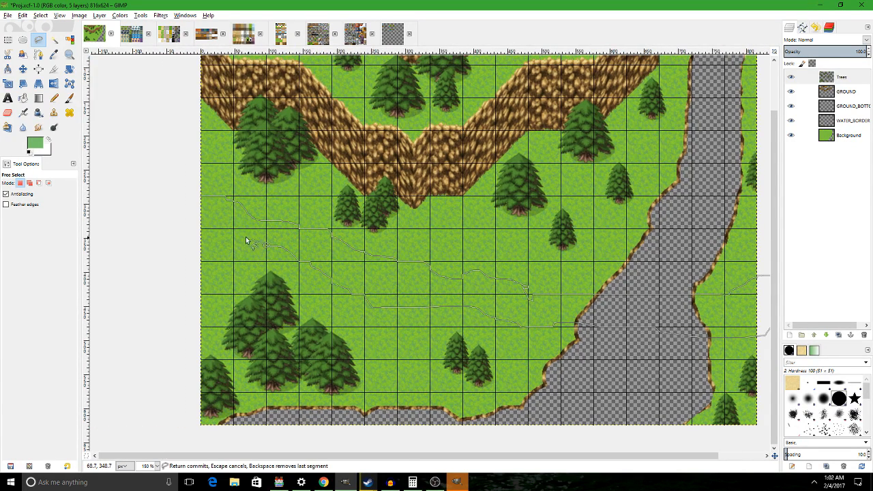
click(168, 194)
scroll(515, 255, up, 3)
drag(295, 272, 441, 276)
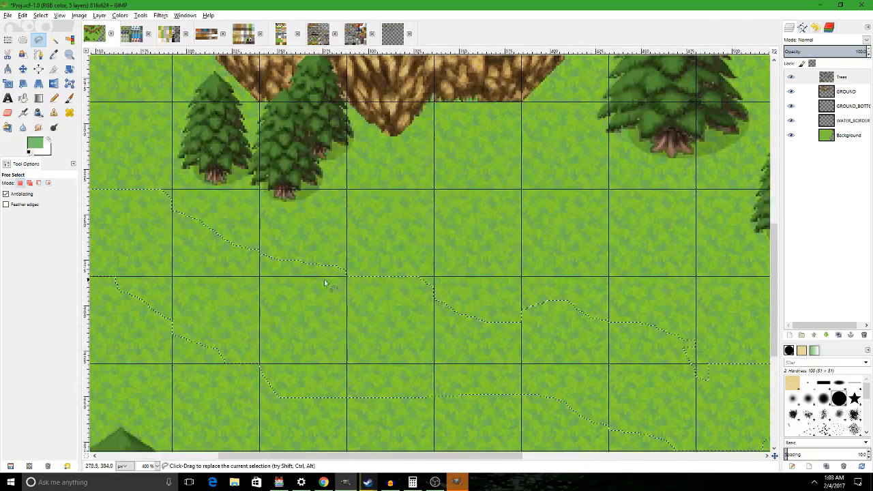
scroll(310, 278, down, 1)
key(shift)
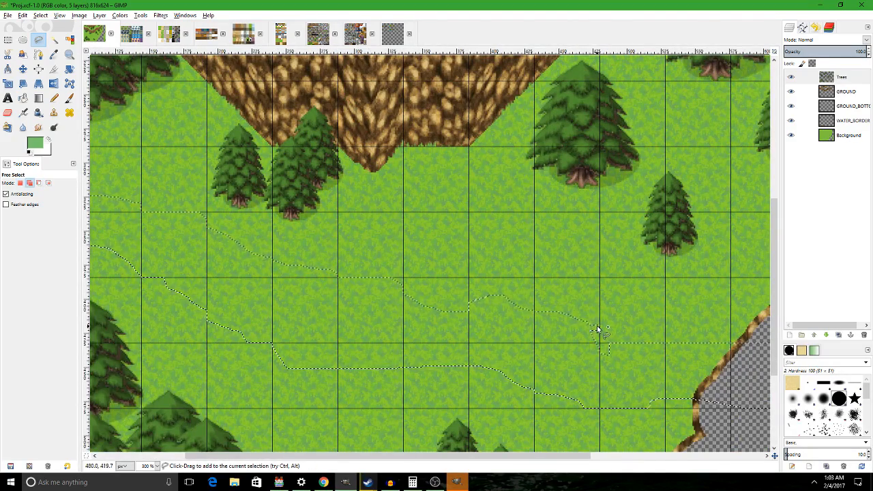
key(Escape)
Create a transparent 816 × 624 px layer named PATH directly above the Background layer.
click(10, 40)
key(1)
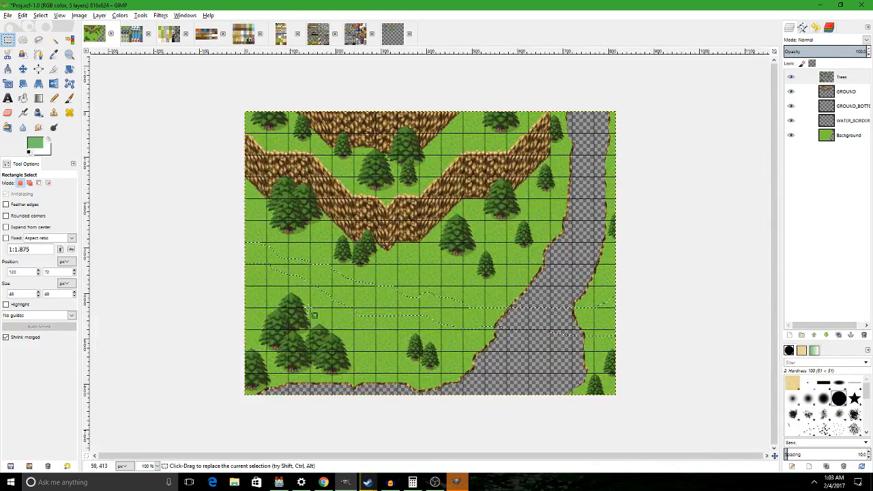
key(plus)
click(22, 98)
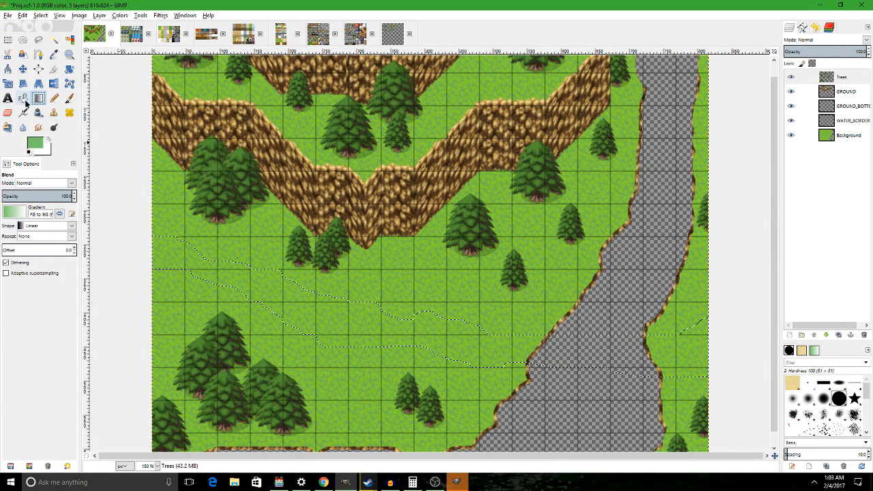
click(804, 135)
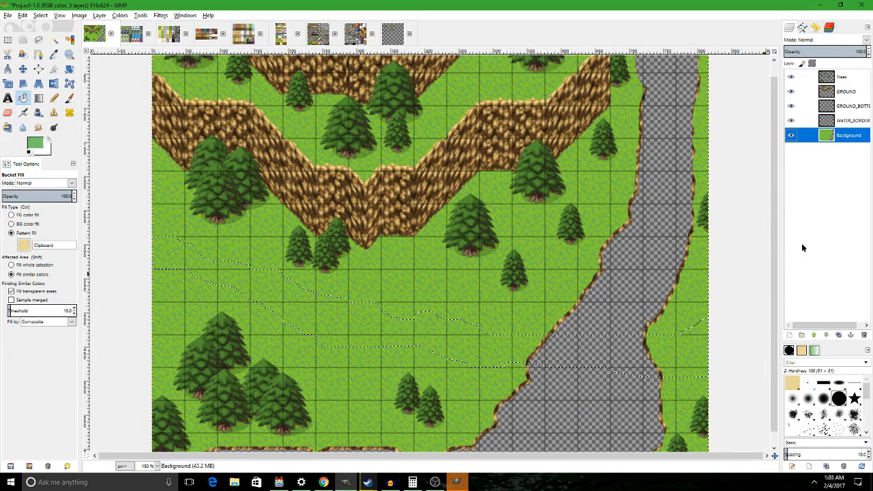
click(789, 334)
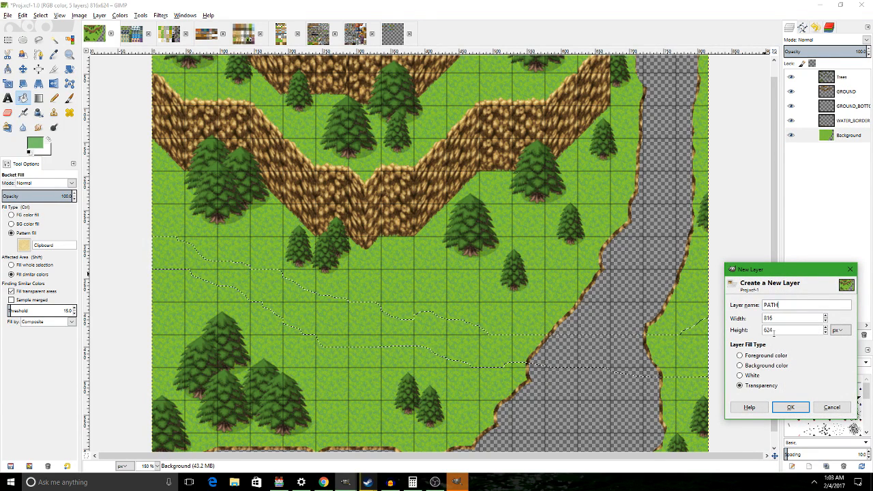
key(Return)
Feather the path selection by 5 px, fill it on the PATH layer with the clipboard sand pattern, and deselect.
right_click(312, 233)
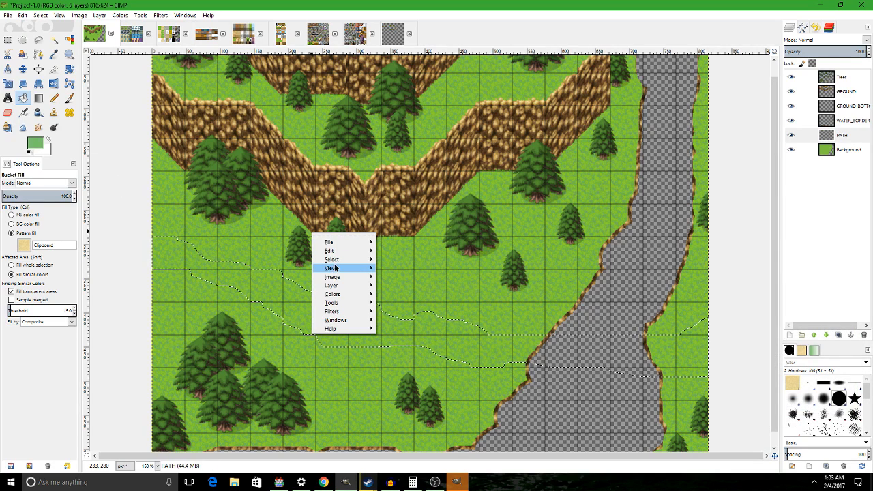
mouse_move(336, 264)
click(395, 342)
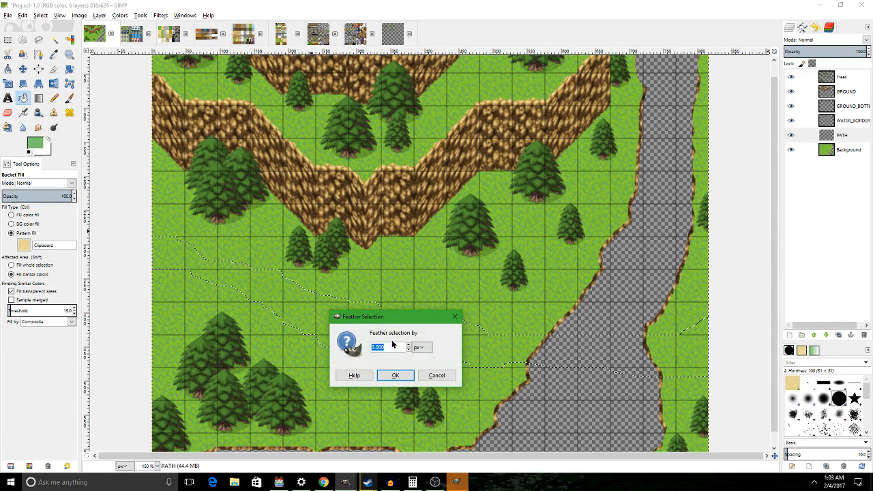
click(394, 375)
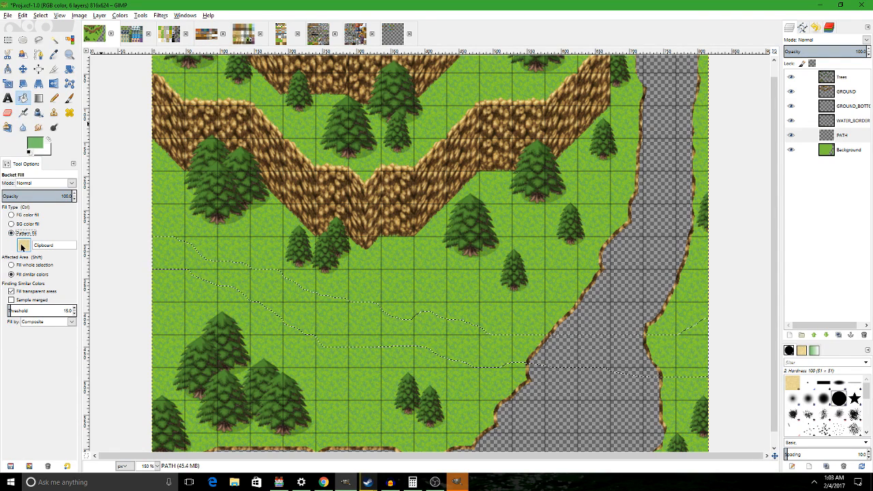
click(287, 309)
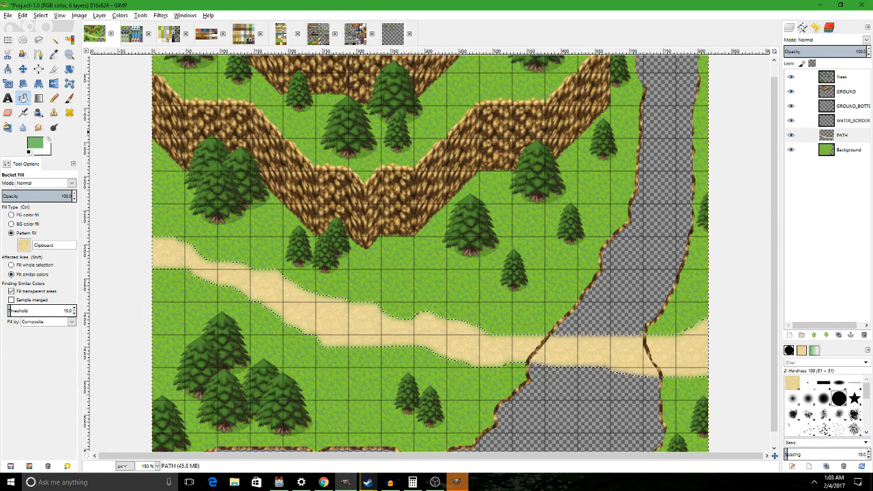
click(8, 40)
click(453, 209)
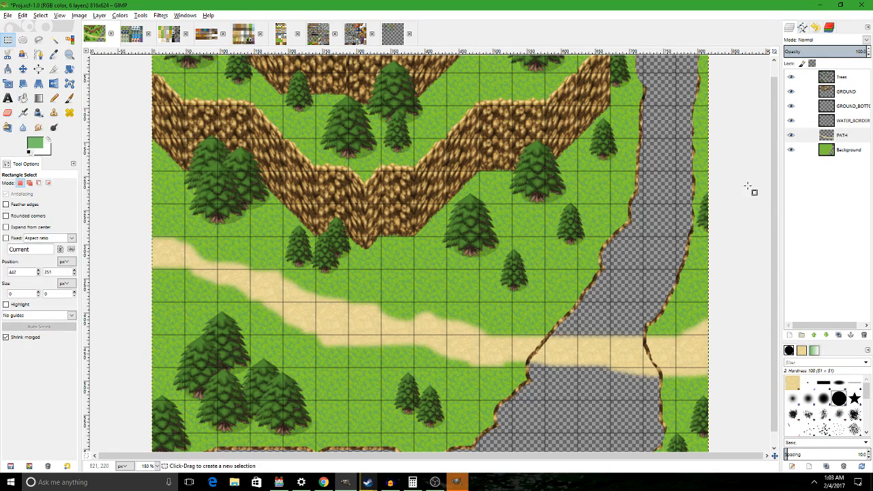
Fuzzy-select the transparent river area on the Background layer, delete that area from the PATH layer, and clear the selection.
click(835, 149)
click(54, 39)
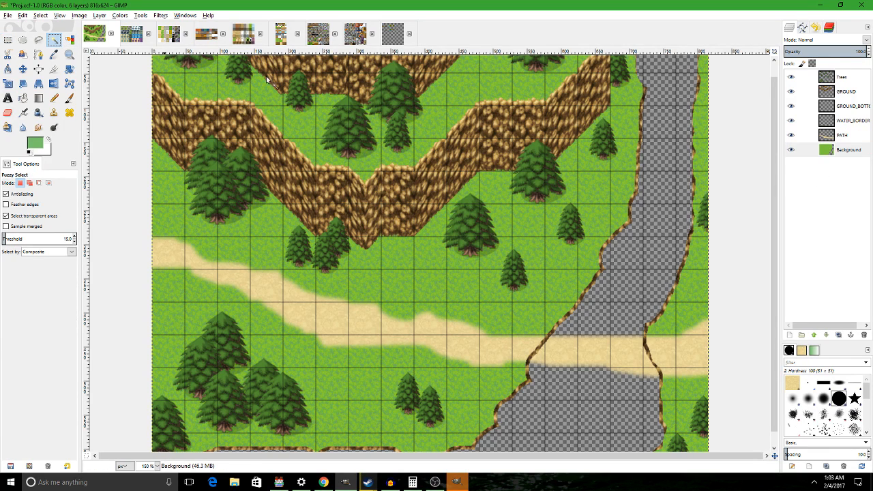
click(613, 283)
click(839, 140)
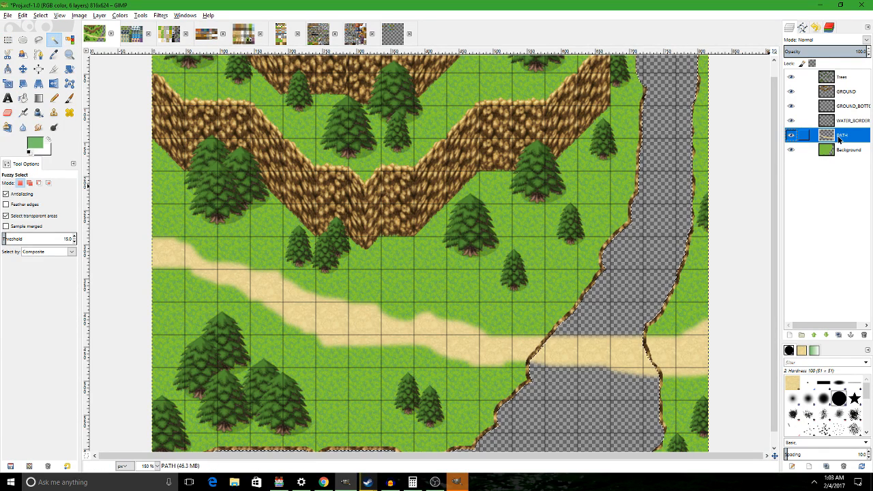
key(Delete)
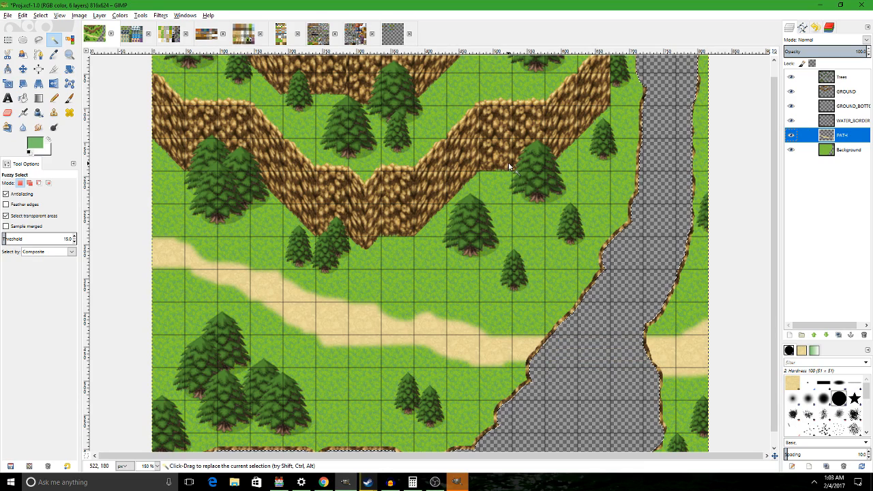
click(7, 40)
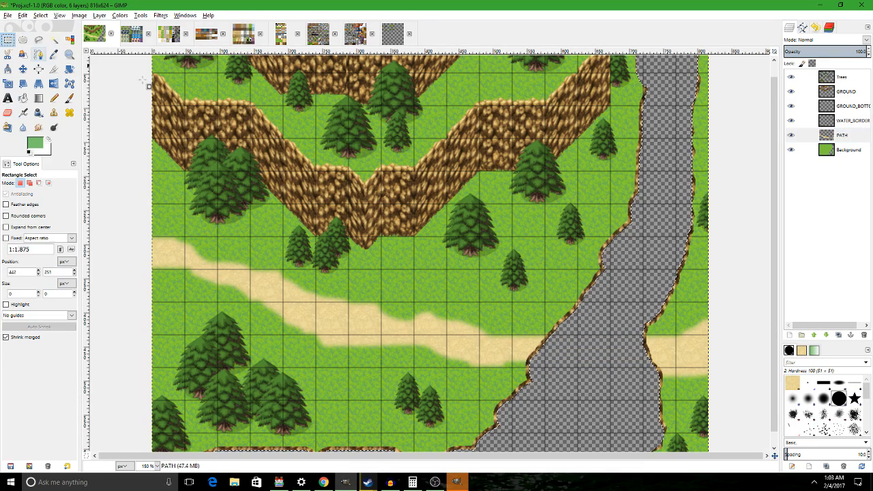
click(431, 308)
scroll(195, 292, down, 4)
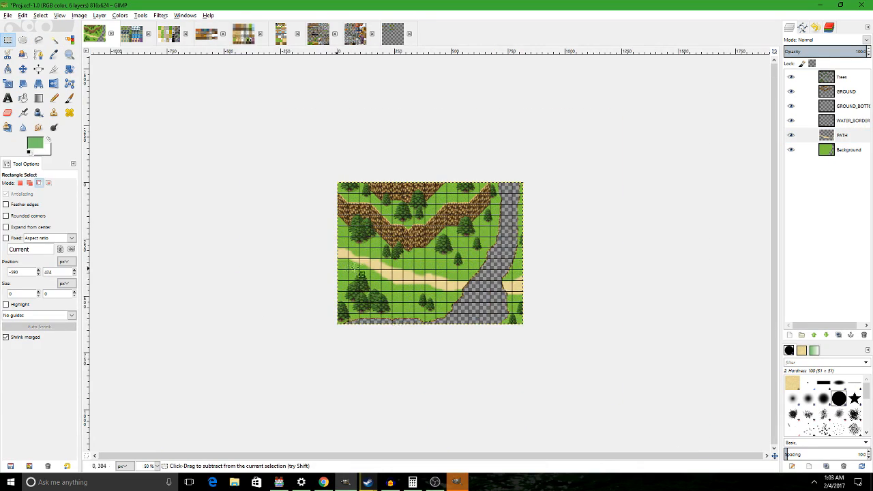
scroll(360, 273, up, 4)
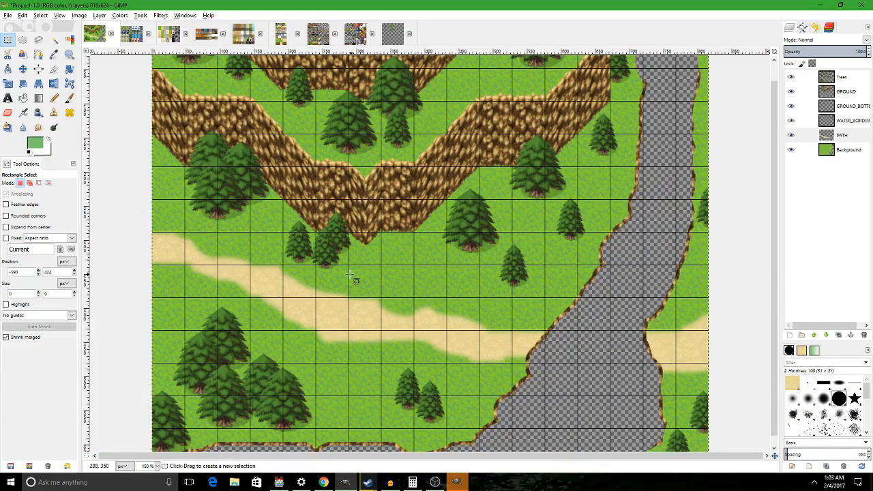
Copy the single small green bush from the untitled tileset image.
click(392, 34)
scroll(452, 234, down, 1)
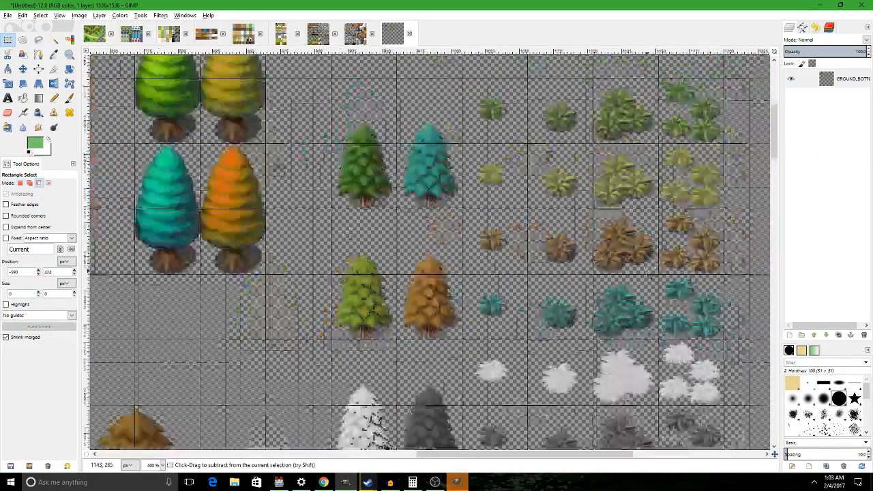
drag(641, 281, 467, 326)
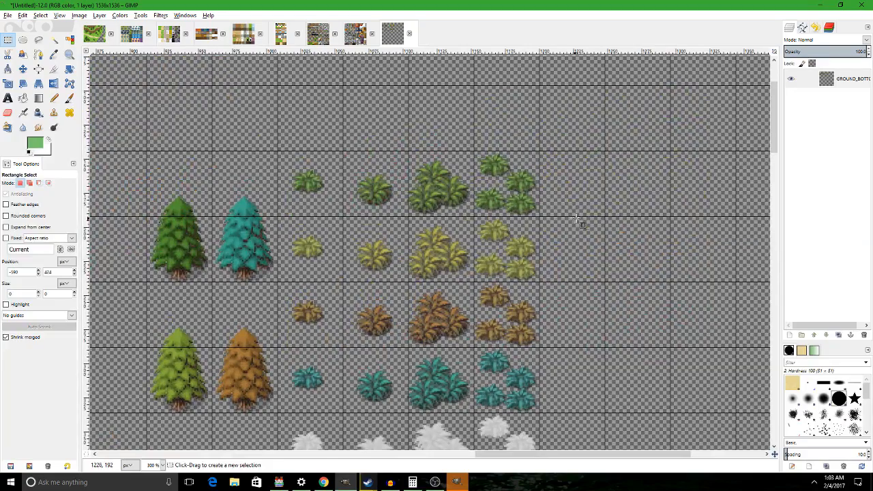
drag(576, 218, 483, 152)
click(342, 210)
mouse_move(342, 216)
mouse_down()
mouse_move(286, 153)
mouse_move(349, 208)
mouse_up()
key(ctrl+c)
Paste copies of the small bush onto the map's grass between the cliff and the path, grouped near the pines.
click(97, 33)
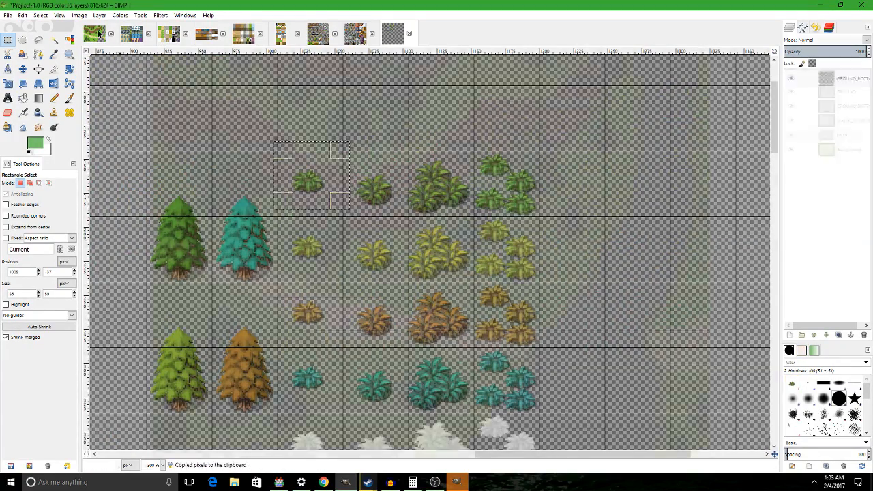
key(ctrl+v)
drag(426, 260, 255, 195)
key(ctrl+v)
key(ctrl+v)
key(ctrl+v)
key(ctrl+v)
scroll(502, 284, down, 1)
key(ctrl+v)
drag(487, 248, 233, 216)
Try placing more bush copies on the grass around and below the sand path.
key(ctrl+v)
key(ctrl+v)
key(ctrl+v)
key(ctrl+v)
drag(488, 246, 519, 292)
key(ctrl+v)
drag(368, 249, 275, 296)
Undo the latest bush placements below the sand path.
key(ctrl+z)
key(ctrl+z)
key(ctrl+z)
key(ctrl+z)
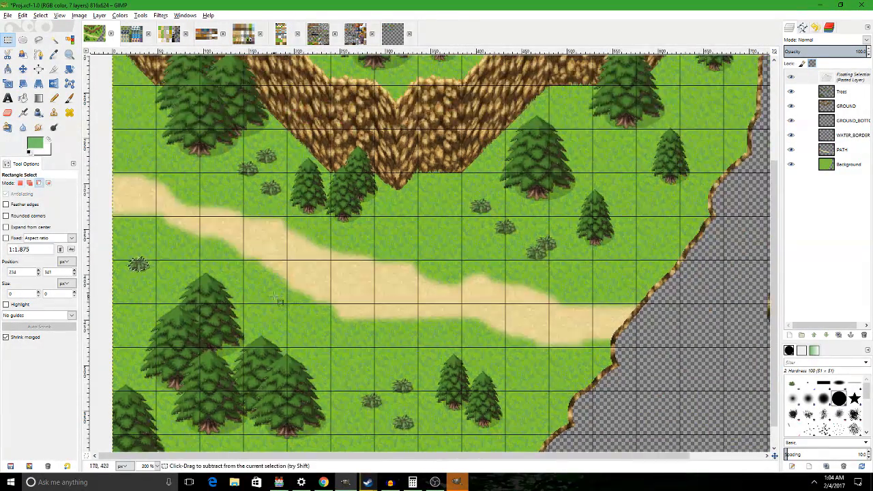
key(ctrl+z)
key(ctrl+z)
key(ctrl+z)
key(ctrl+z)
key(ctrl+z)
key(ctrl+z)
Place bush copies around the bases of the pine cluster in the map's southwest corner.
scroll(407, 390, down, 2)
key(ctrl+v)
drag(446, 217, 308, 300)
key(ctrl+v)
click(202, 320)
scroll(205, 323, up, 3)
key(ctrl+v)
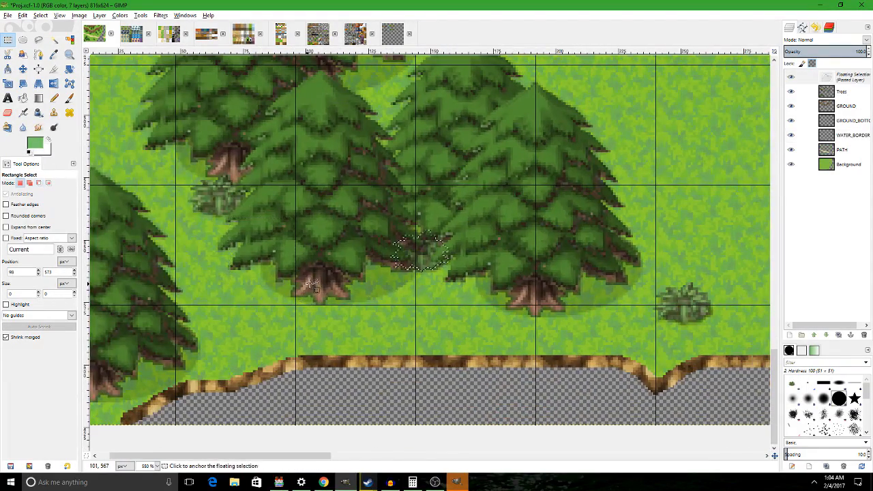
drag(420, 255, 264, 285)
click(283, 312)
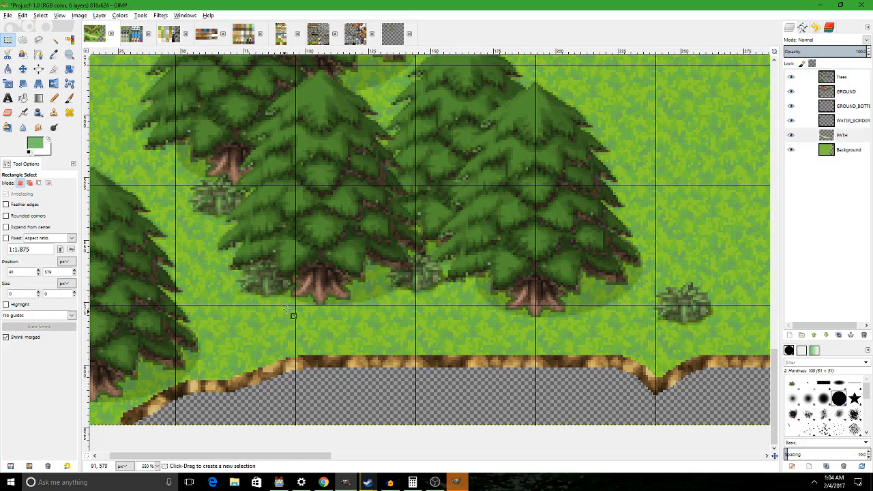
Place bush copies on the upper plateau between the cliffs and on the grass east of the river.
scroll(311, 262, down, 2)
scroll(311, 263, down, 2)
drag(371, 81, 282, 287)
drag(263, 173, 339, 307)
scroll(340, 307, up, 2)
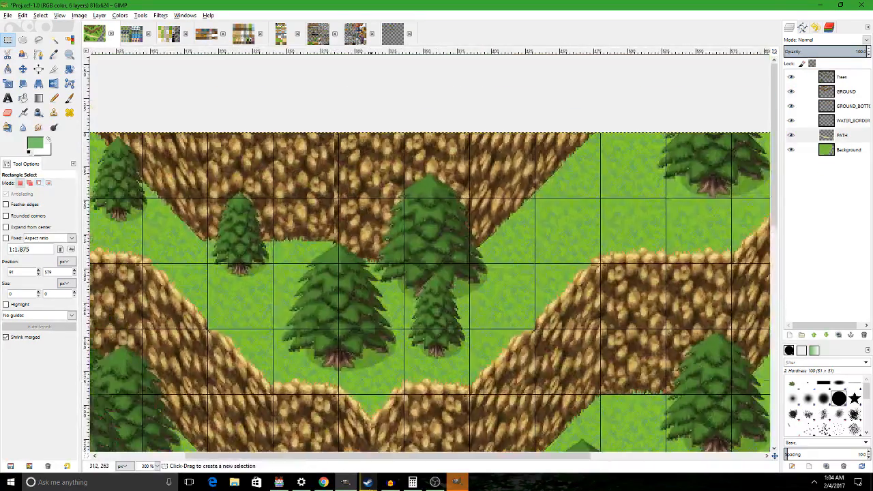
key(ctrl+v)
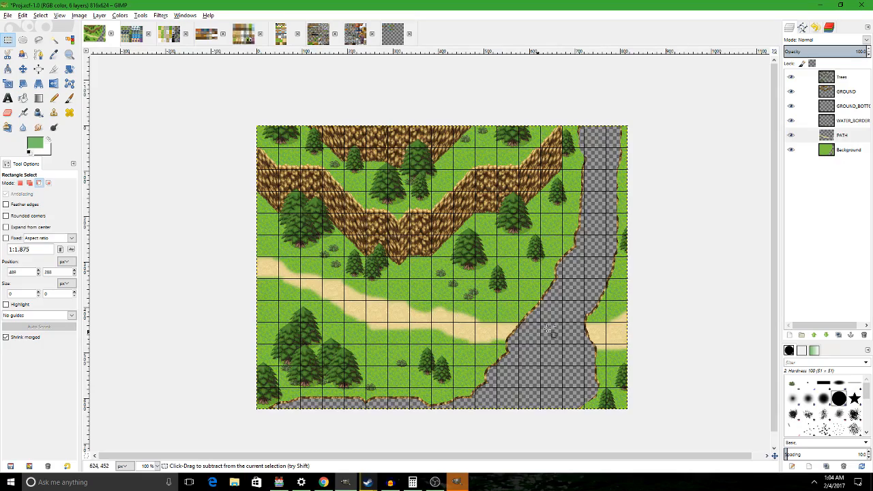
key(ctrl+v)
scroll(542, 318, up, 2)
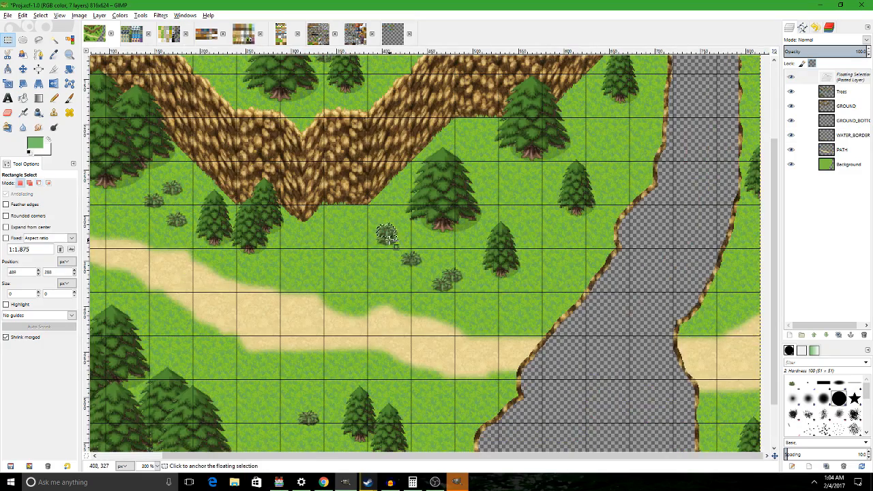
click(691, 268)
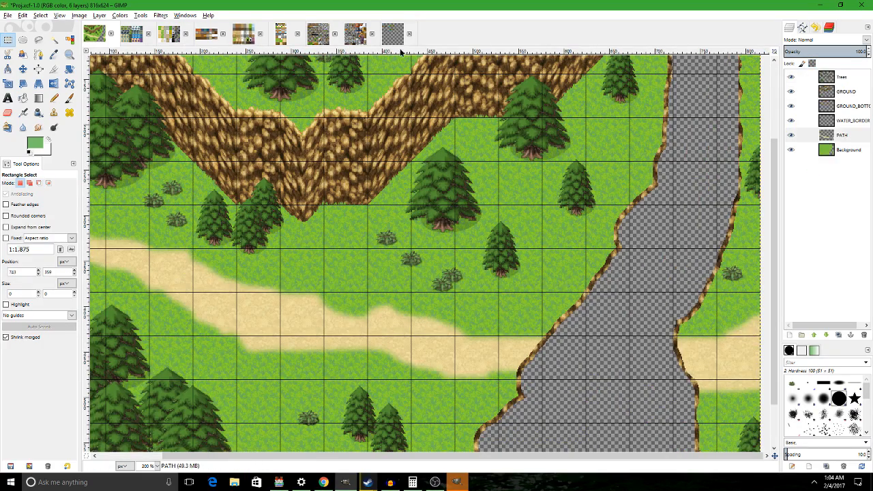
Copy the small yellow flowers from the plant tileset and scatter pasted copies over the map's grass areas.
click(396, 38)
scroll(409, 286, down, 2)
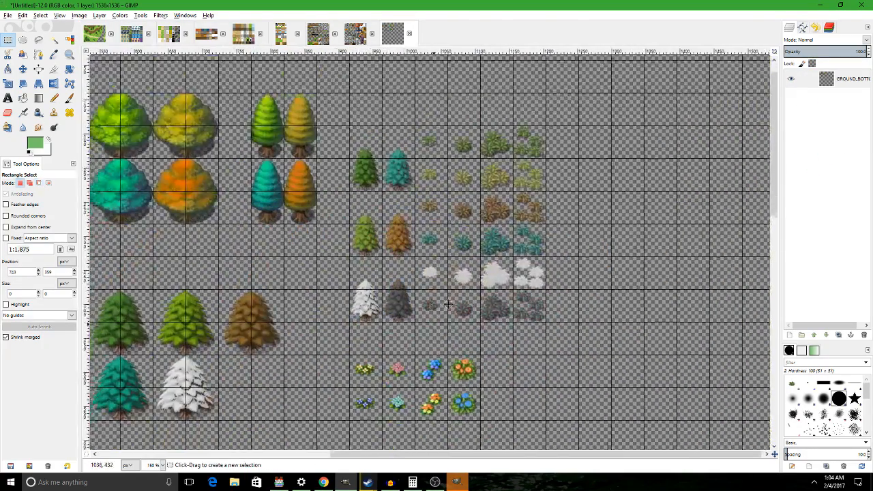
scroll(481, 336, up, 1)
drag(424, 308, 380, 265)
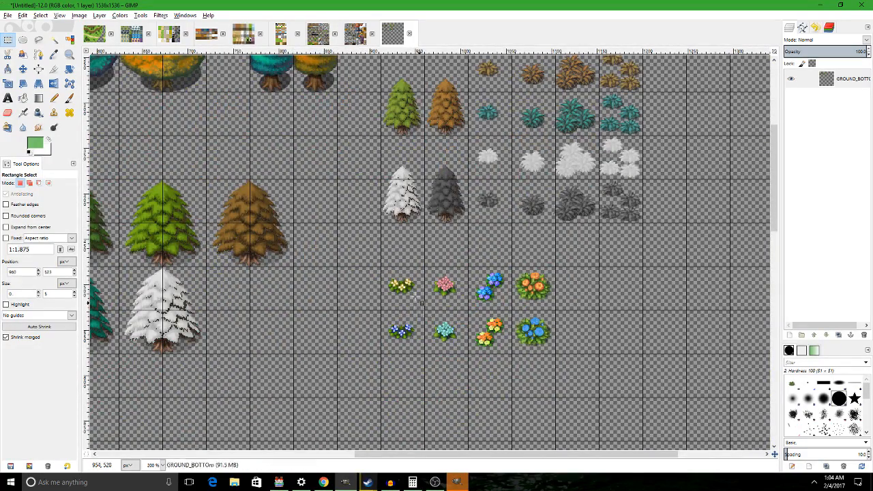
key(ctrl+c)
click(92, 35)
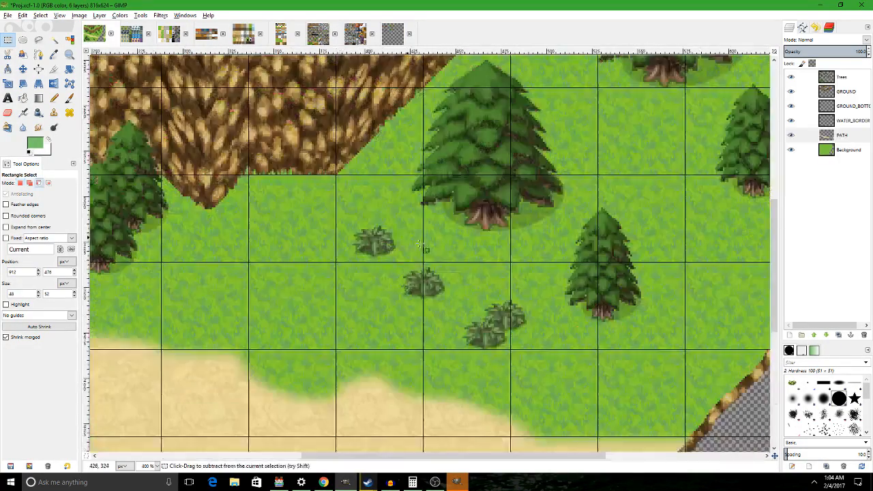
key(ctrl+v)
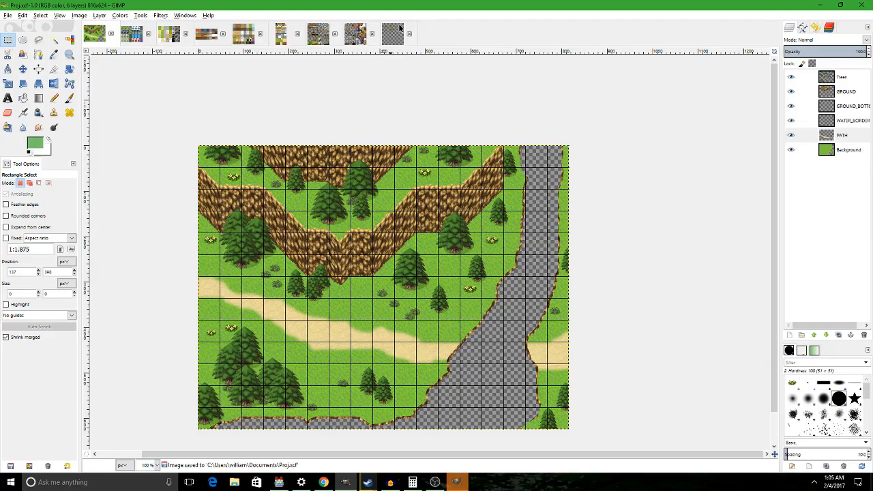
Copy a 48 x 48 px square of dark green grass from the Outside_A2 tileset and return to the map image.
click(396, 31)
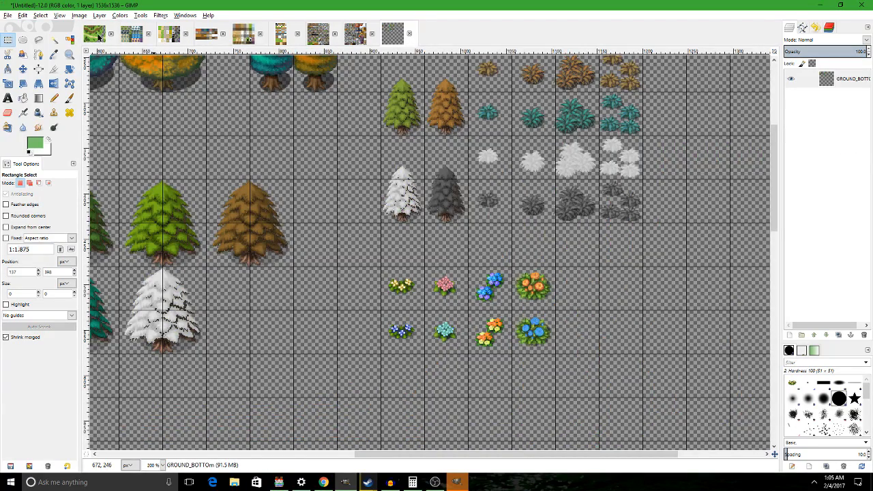
click(169, 33)
drag(409, 154, 366, 325)
scroll(366, 232, down, 2)
drag(499, 225, 242, 217)
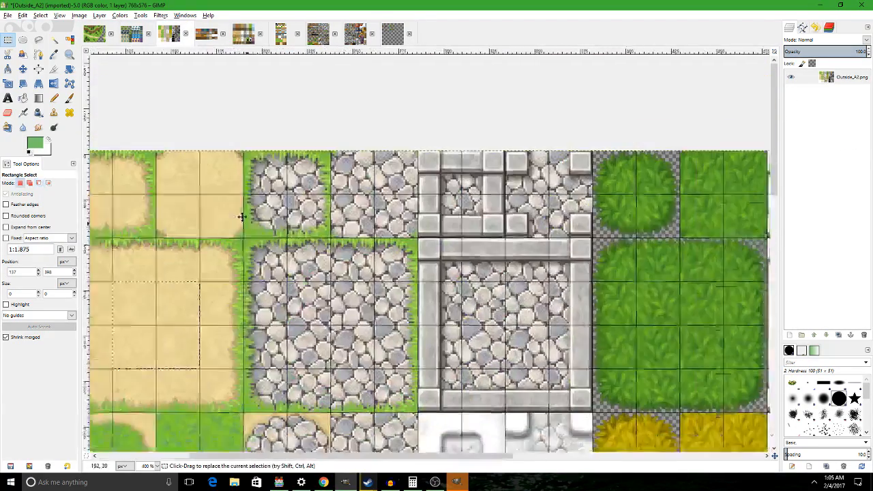
drag(451, 208, 228, 201)
scroll(501, 368, up, 2)
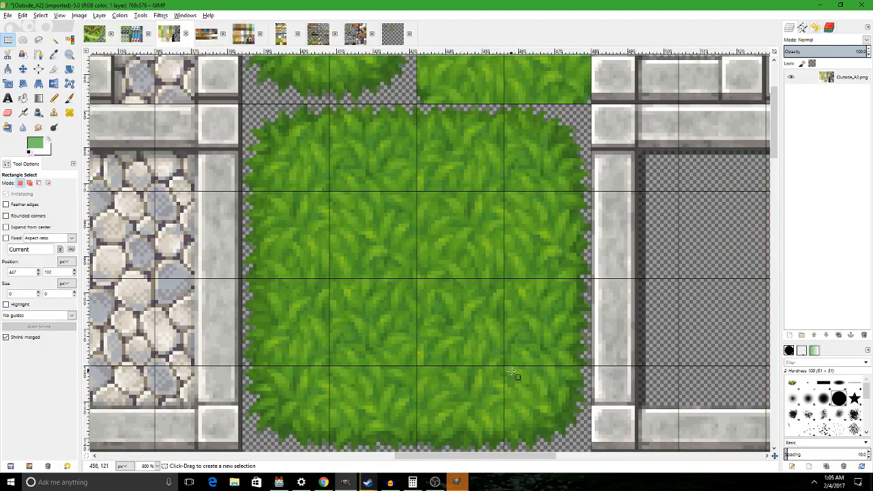
drag(505, 367, 329, 190)
key(ctrl+c)
click(94, 33)
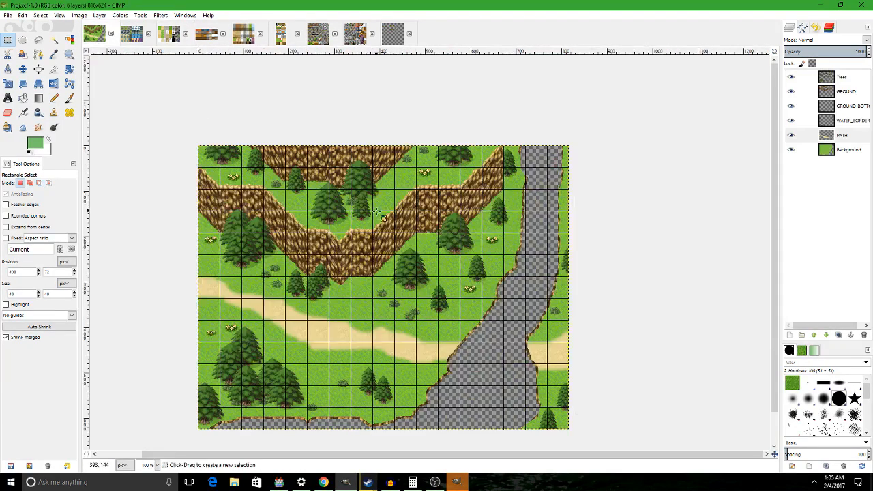
Add a new layer directly above the Background layer of the map.
scroll(391, 246, up, 2)
scroll(402, 333, down, 1)
scroll(402, 333, up, 1)
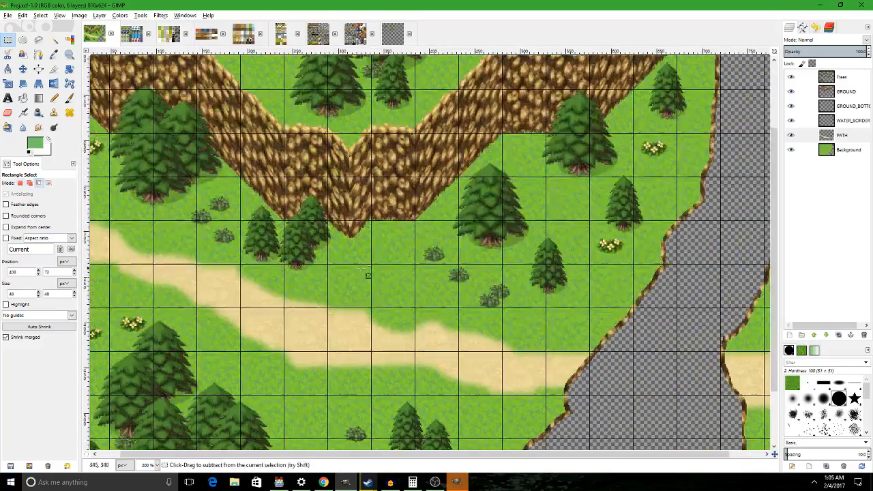
click(38, 42)
click(830, 153)
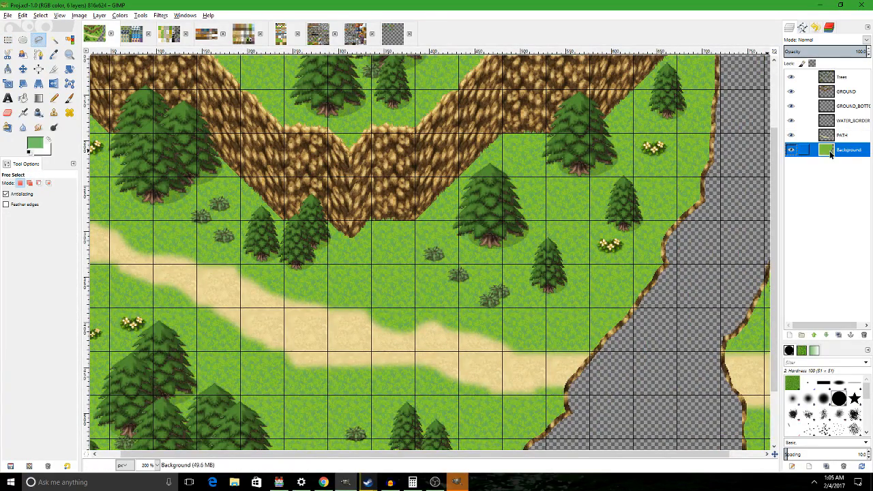
click(789, 334)
key(Return)
Outline an irregular Free Select area around the two small pines south of the sand path, reaching past the lower shoreline.
drag(379, 429, 550, 275)
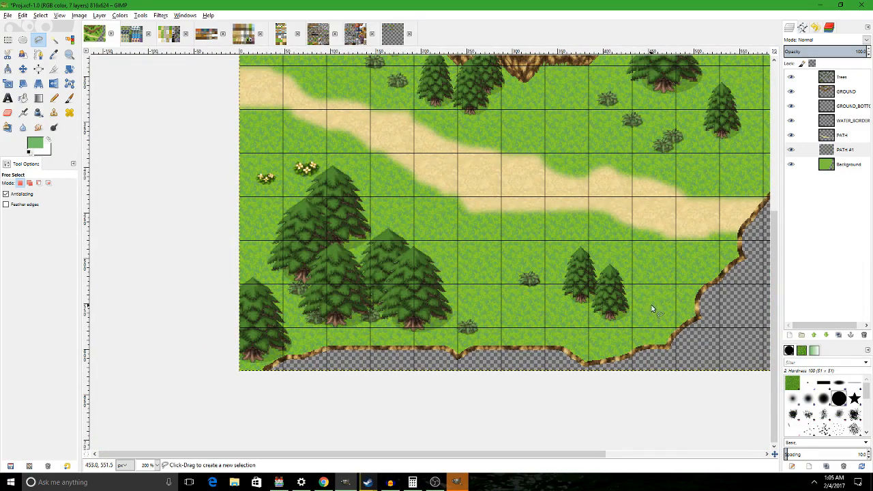
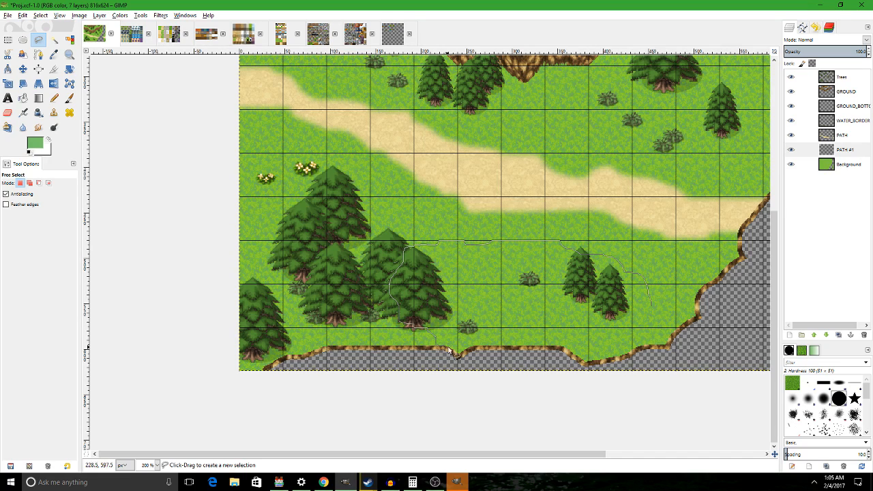
drag(686, 328, 685, 327)
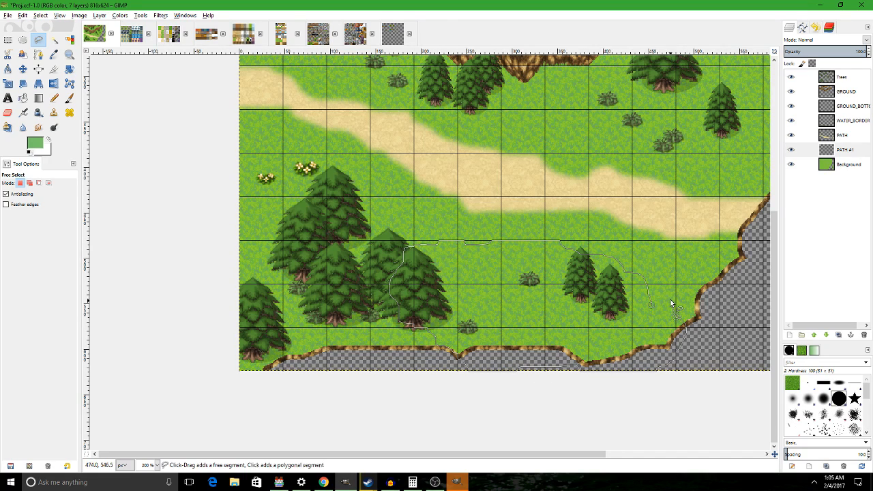
click(670, 300)
click(651, 305)
Add a freehand area to the selection on the upper plateau's northeast grass, around the bushes and large pine.
drag(578, 205, 390, 436)
drag(477, 142, 407, 328)
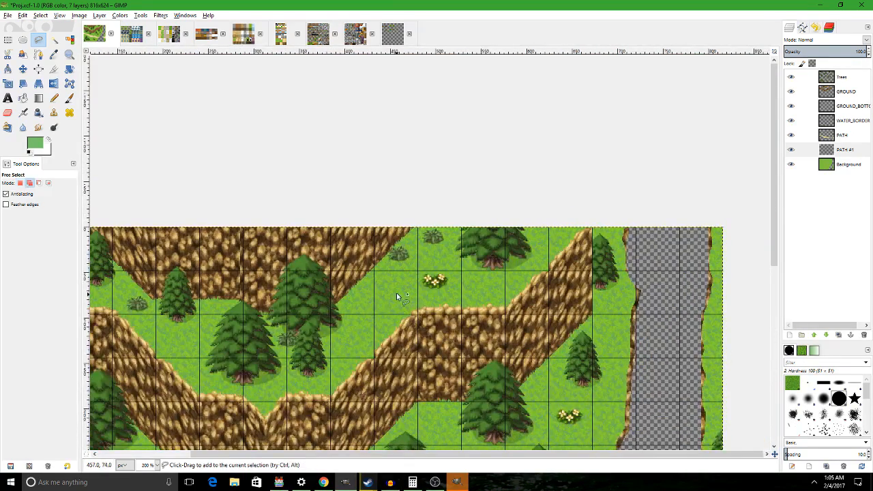
drag(397, 286, 441, 291)
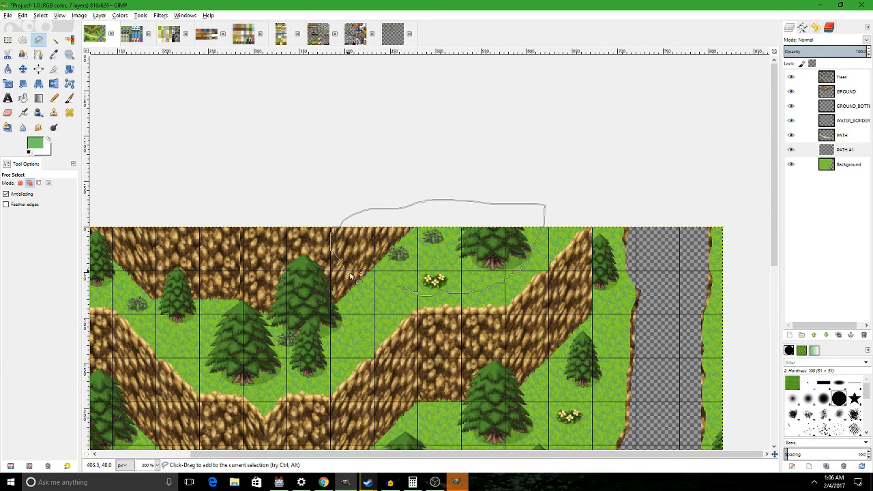
drag(350, 275, 372, 291)
click(397, 287)
Add a freehand area to the selection on the northwest grass, from the corner pine across to the cliff.
drag(313, 265, 317, 264)
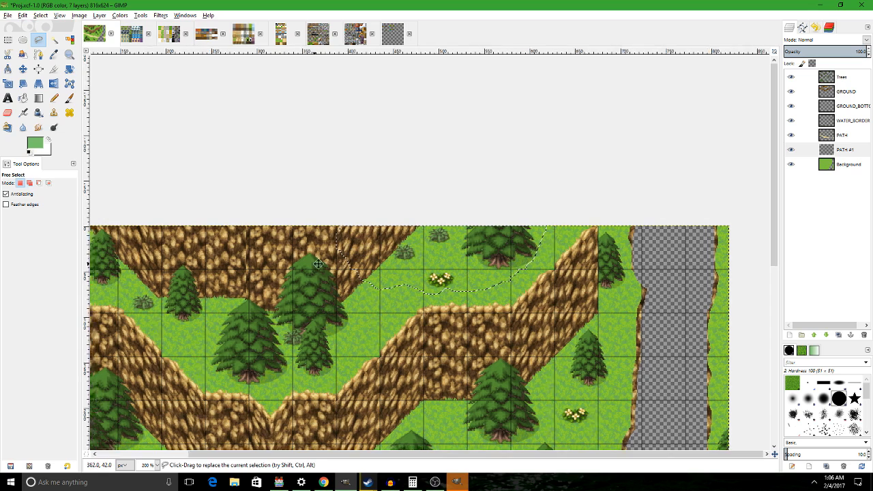
scroll(318, 264, left, 8)
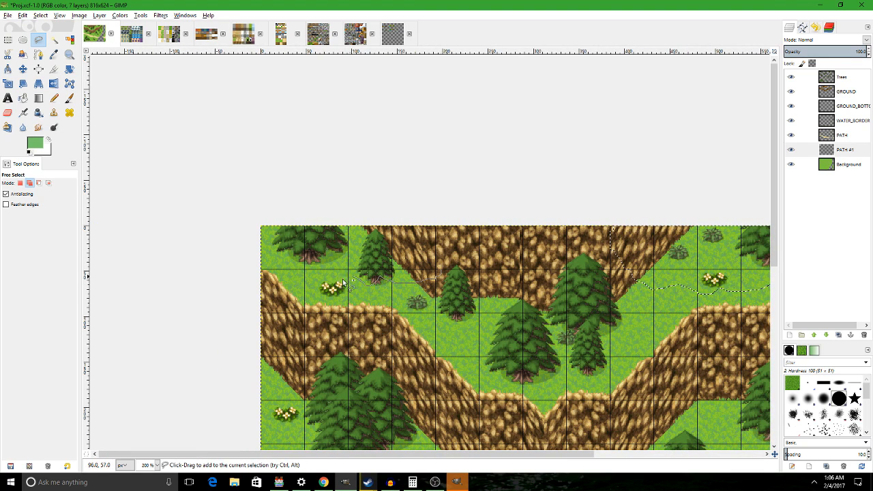
mouse_move(379, 201)
mouse_down()
mouse_move(453, 212)
mouse_move(461, 233)
mouse_up()
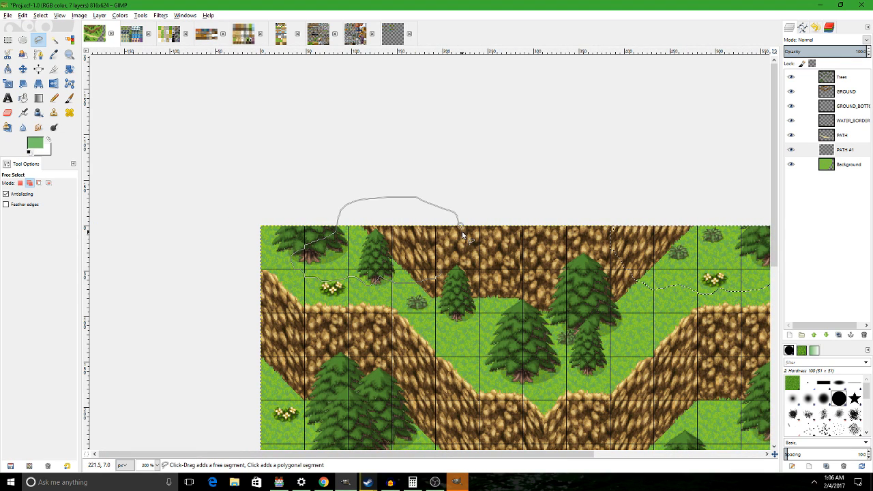
key(Return)
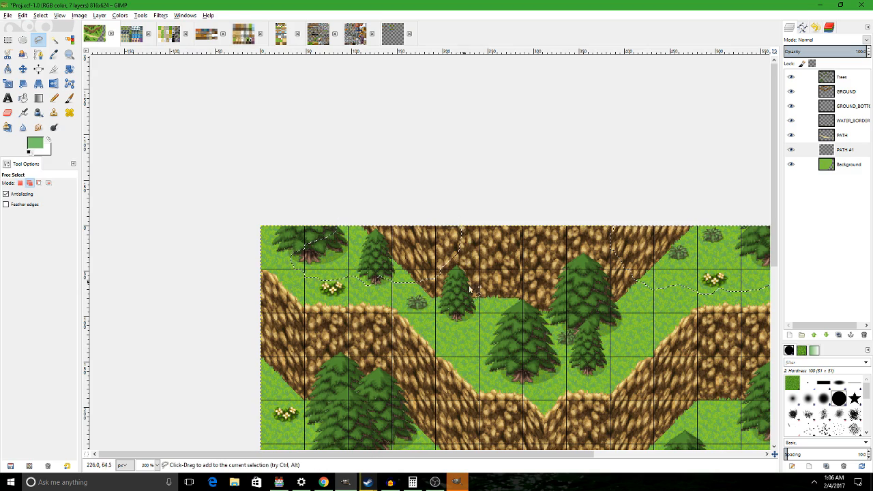
Bucket Fill the selected areas on the new layer with the clipboard dark grass pattern and clear the selection.
scroll(424, 212, down, 3)
scroll(424, 211, right, 2)
scroll(424, 208, down, 3)
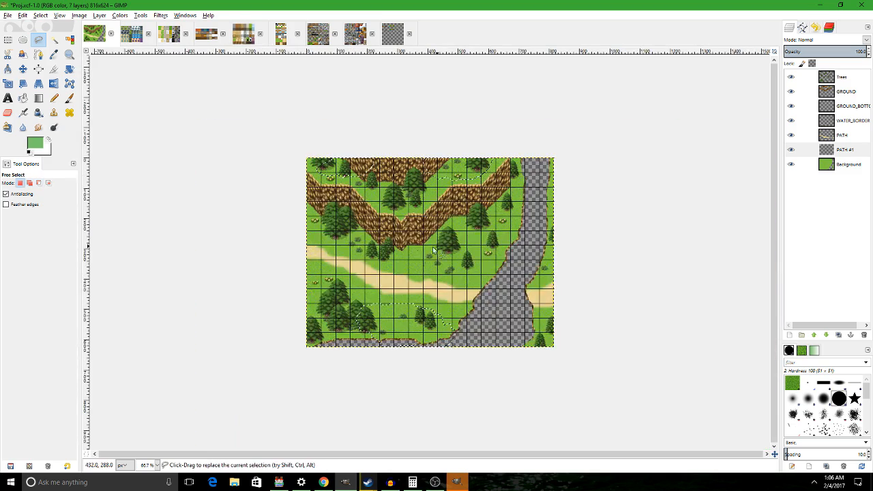
click(23, 97)
key(1)
key(2)
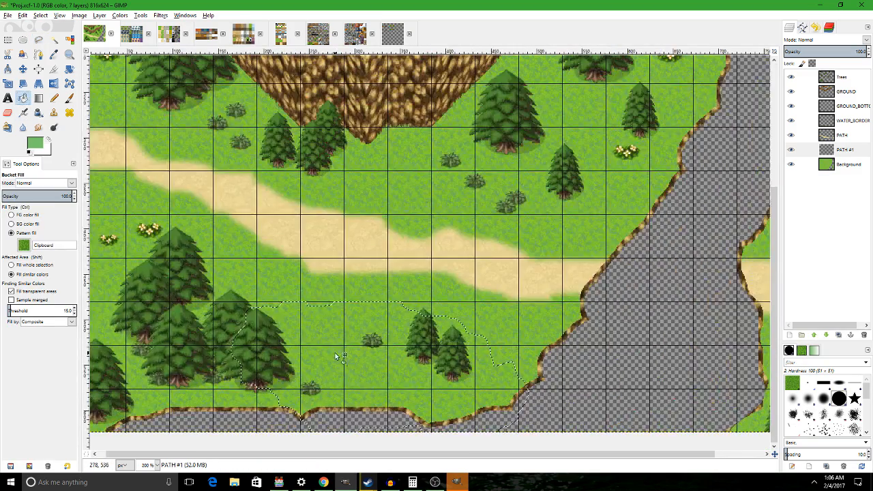
click(335, 352)
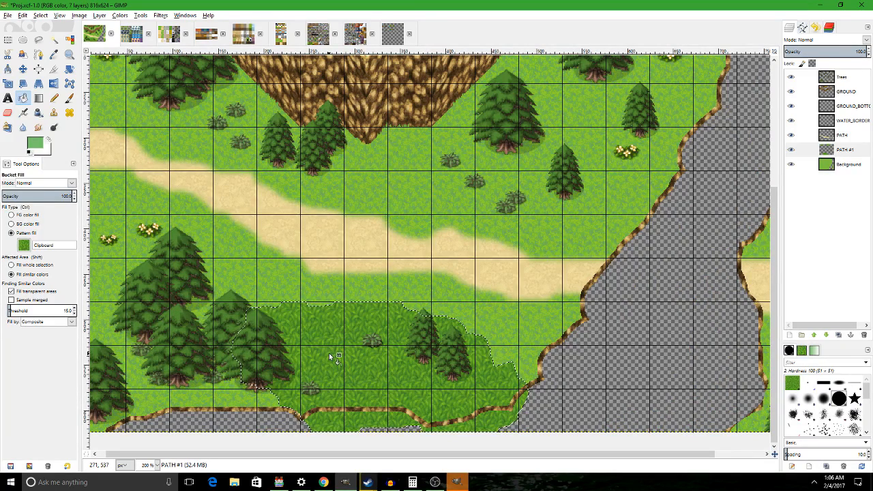
key(ctrl+z)
click(328, 343)
click(8, 39)
click(156, 140)
scroll(226, 275, down, 2)
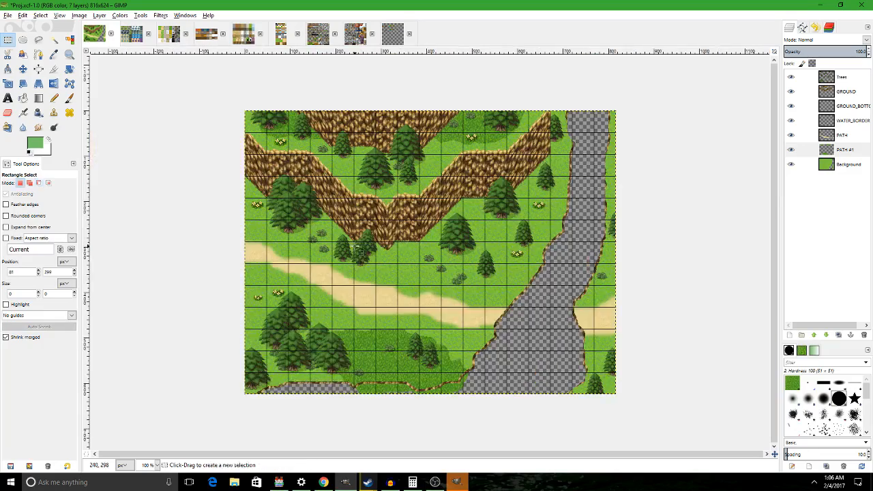
Roughen the border of the dark grass patch south of the sand path with the Eraser at size 4.
scroll(226, 274, up, 1)
drag(390, 308, 475, 213)
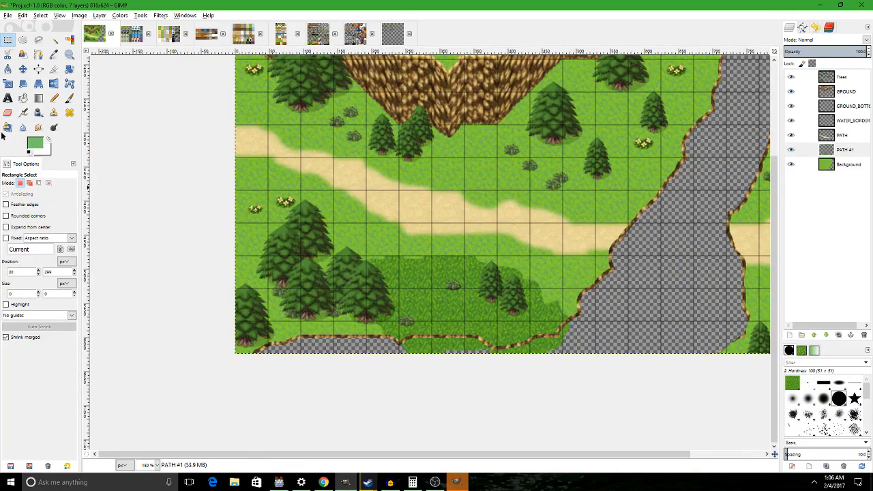
click(8, 113)
click(39, 226)
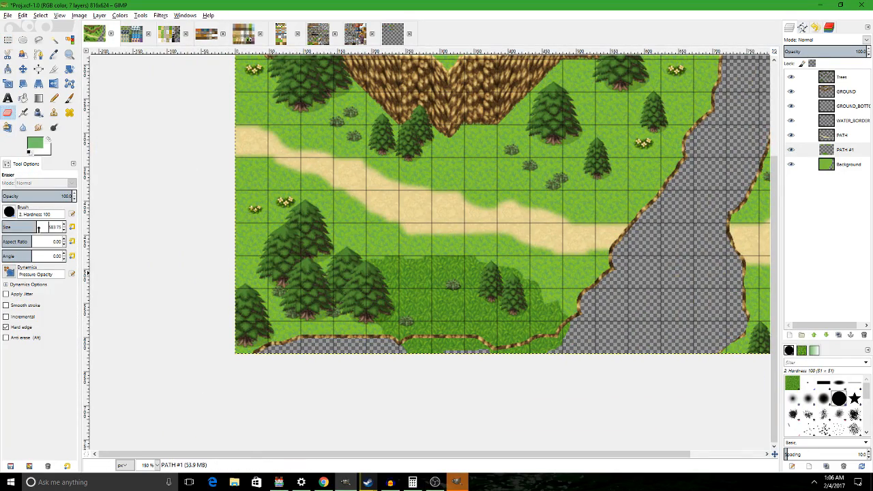
text(4)
key(Return)
scroll(448, 247, up, 3)
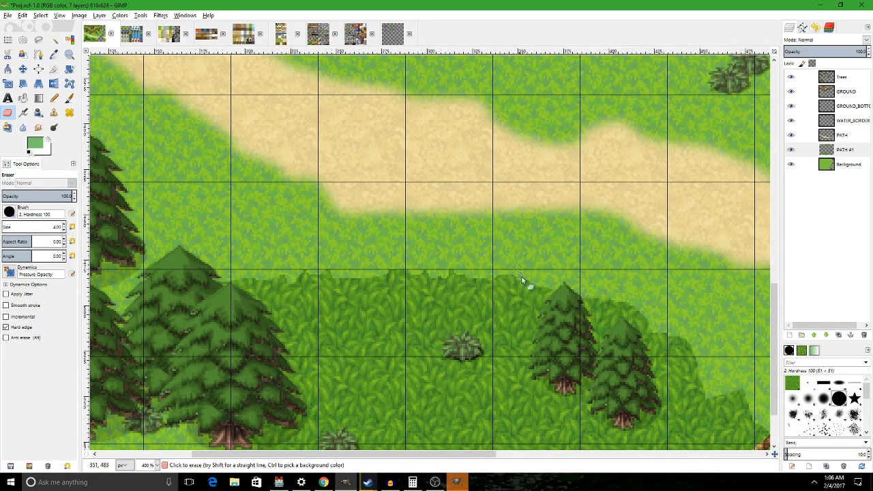
drag(610, 287, 461, 227)
scroll(481, 254, down, 3)
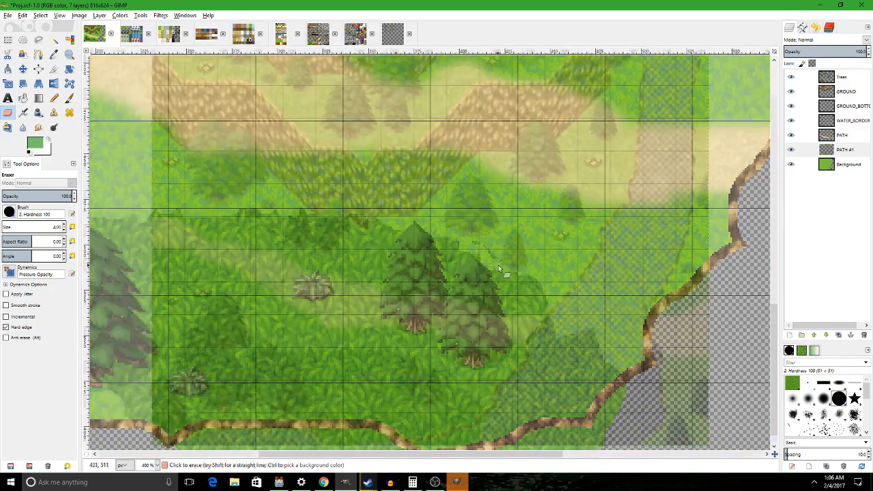
Lower the dark grass layer's opacity to 57.7 and delete its overlap with the river, using a Fuzzy Select of the Background's transparent area.
drag(829, 51, 820, 50)
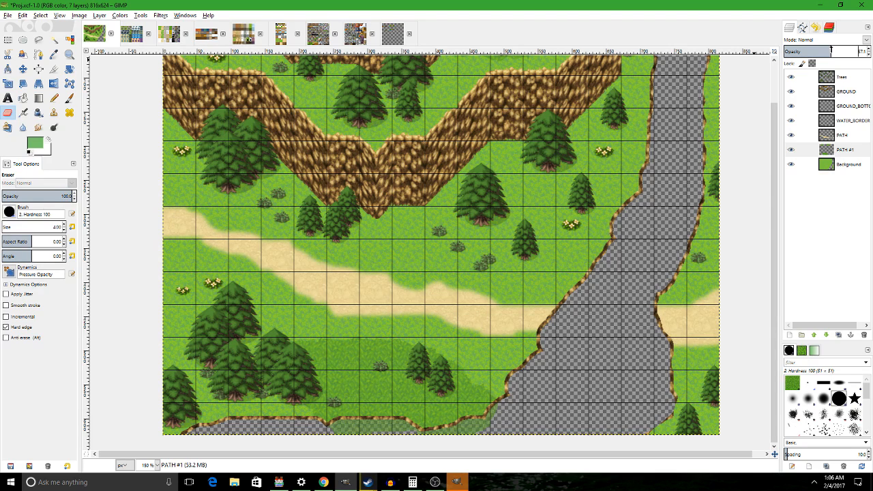
click(837, 167)
click(54, 40)
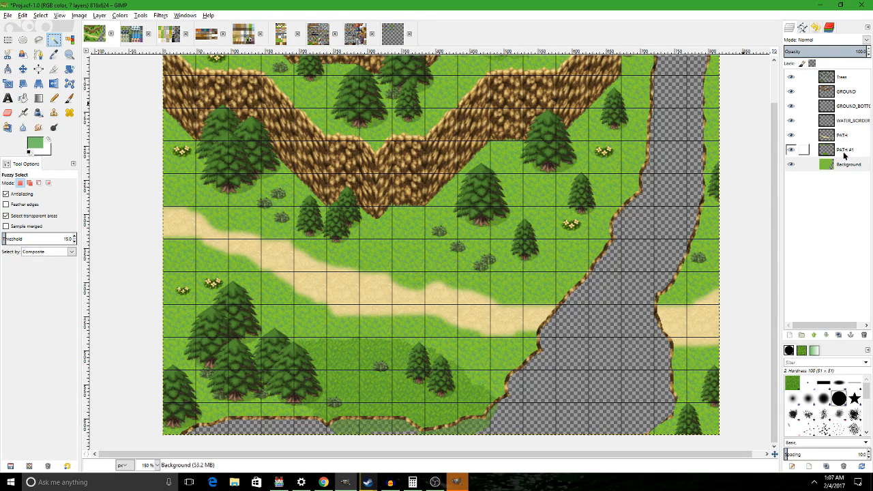
click(631, 209)
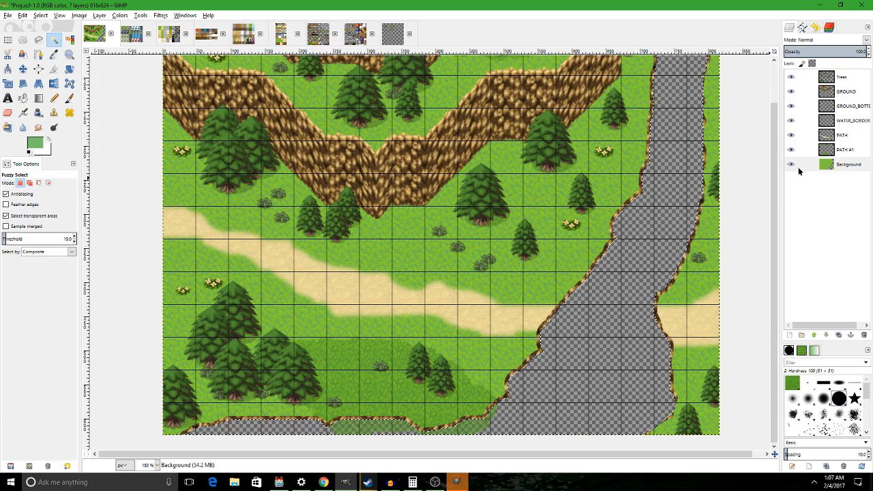
click(842, 149)
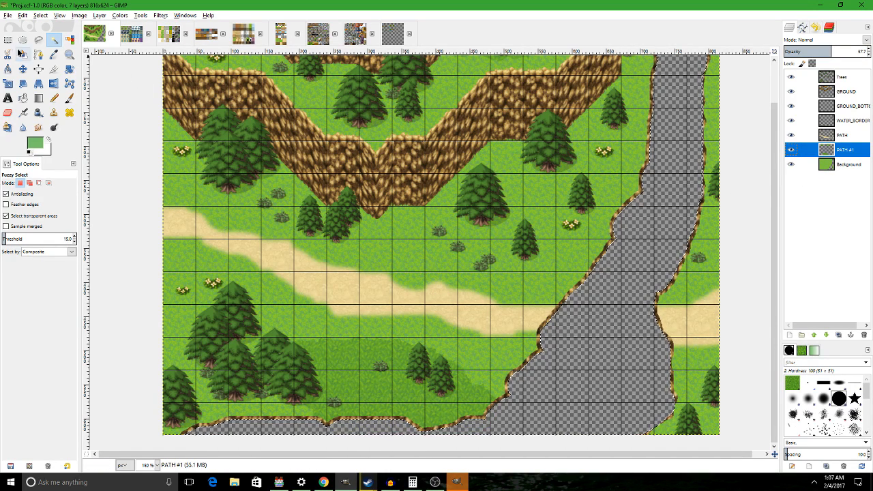
click(7, 40)
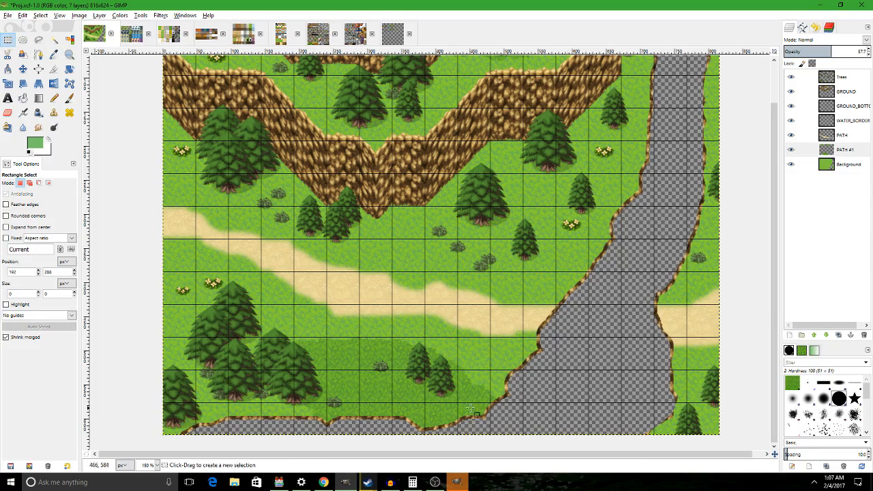
Activate the Paintbrush and set the foreground colour to black.
ctrl+scroll(382, 361, up, 2)
ctrl+scroll(374, 343, down, 3)
scroll(374, 343, up, 2)
ctrl+scroll(374, 343, up, 1)
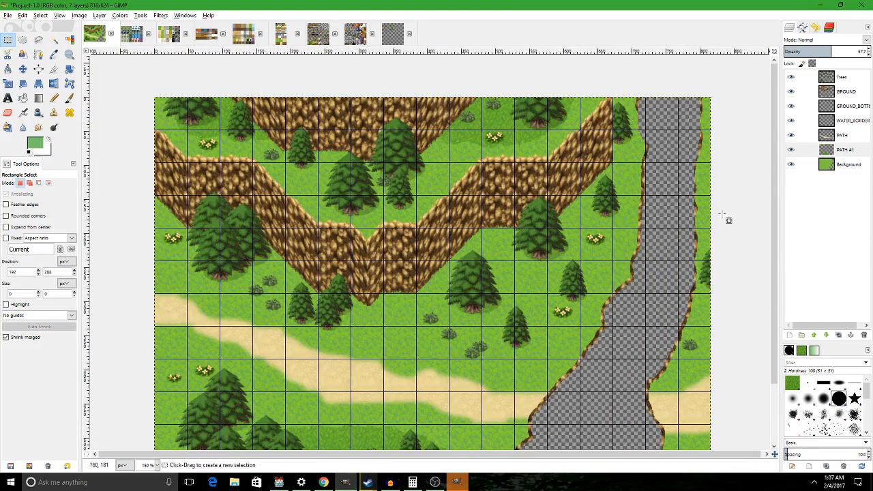
click(74, 102)
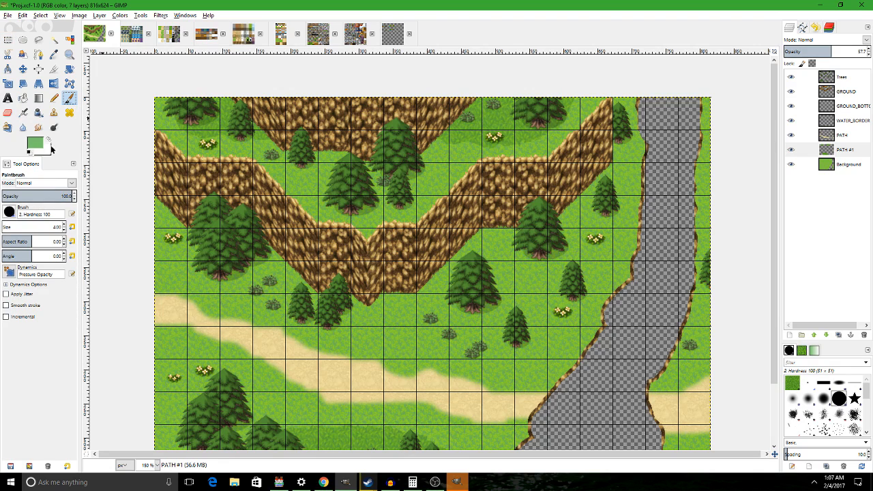
click(35, 143)
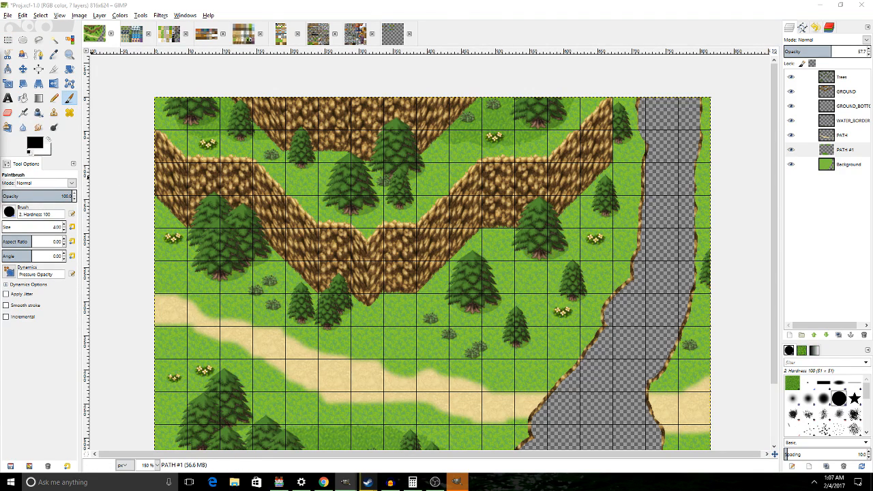
Create a transparent 816 x 624 layer named SHADING and place it directly above the PATH layer.
key(Escape)
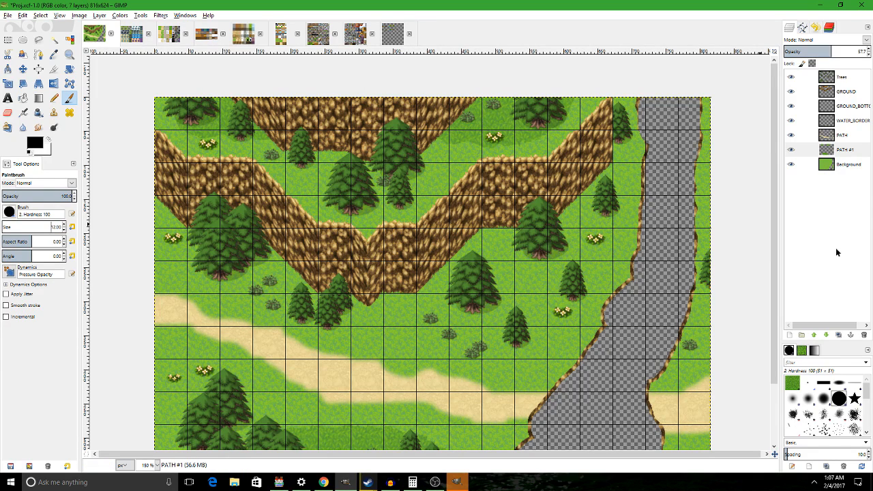
click(788, 335)
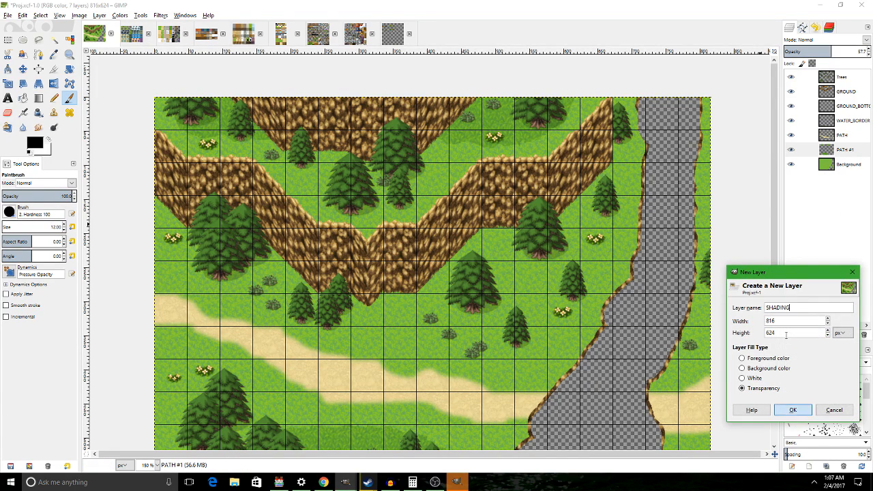
key(Return)
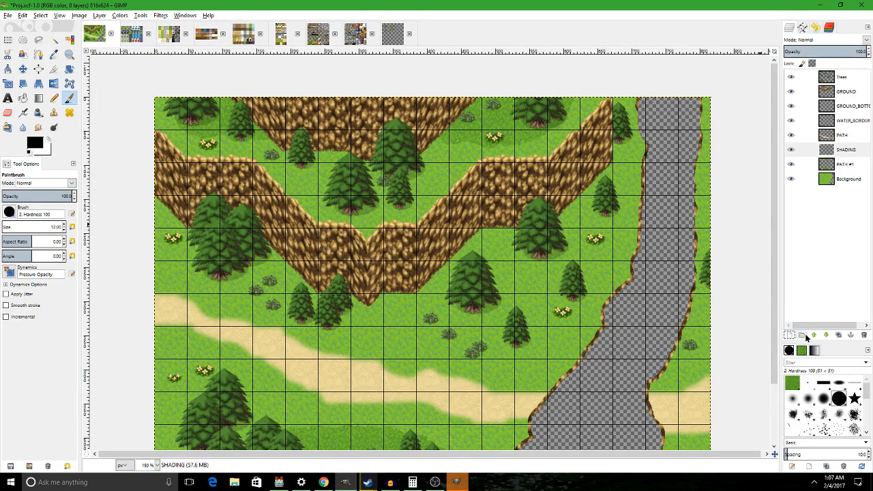
click(813, 335)
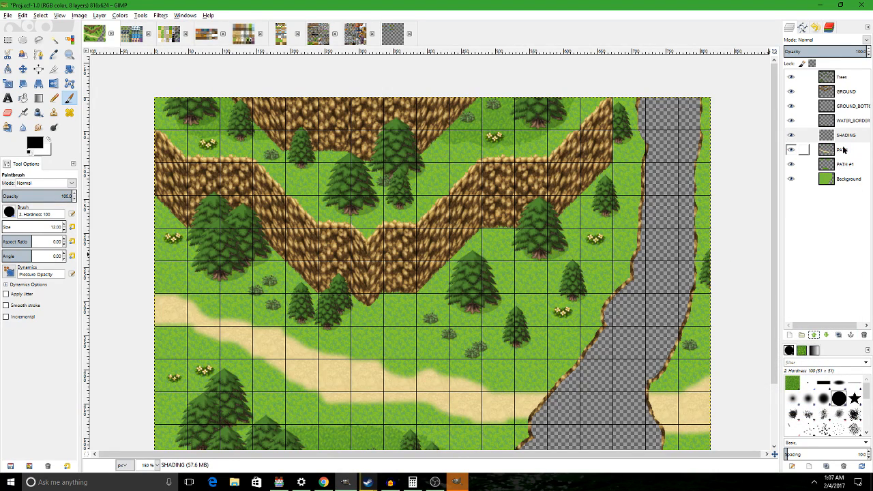
drag(536, 313, 588, 262)
mouse_move(497, 297)
mouse_down()
mouse_move(430, 316)
mouse_move(436, 311)
mouse_up()
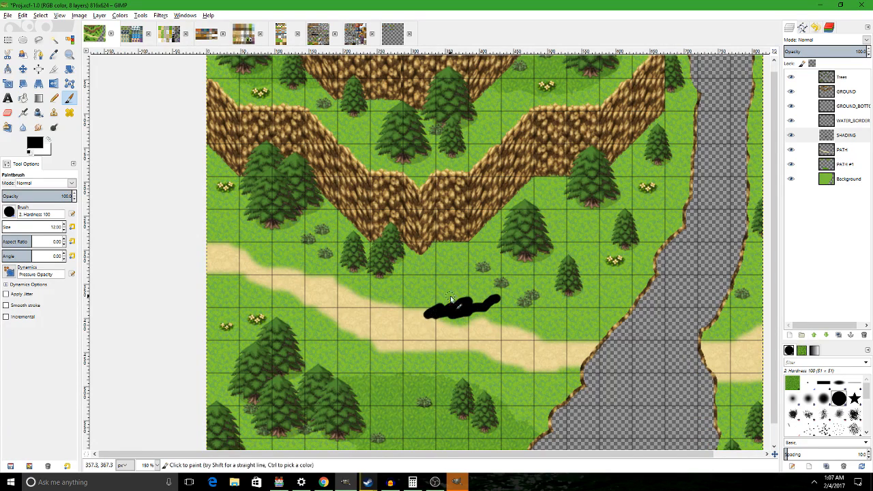
key(ctrl+z)
Set the brush size to 96 and paint black blobs over the sand path, around the trees west of the river and below the northern cliff.
double_click(54, 226)
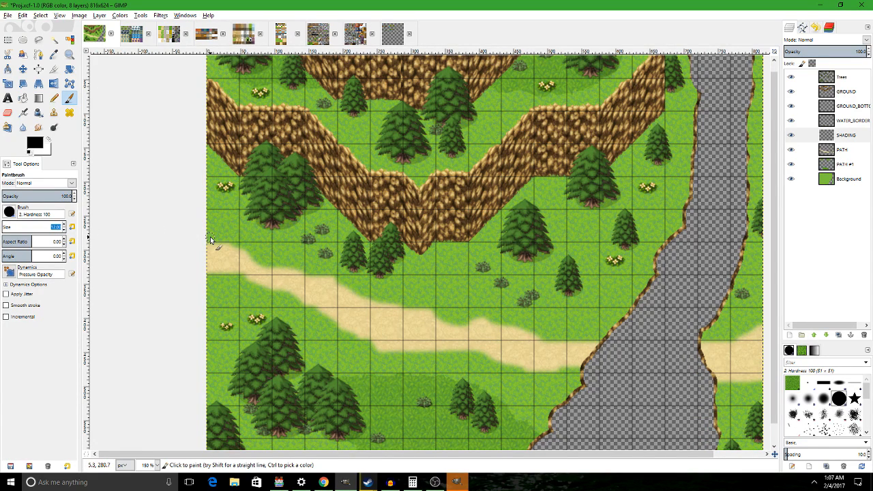
text(96)
key(Return)
drag(306, 284, 377, 293)
drag(564, 263, 471, 373)
drag(414, 183, 379, 234)
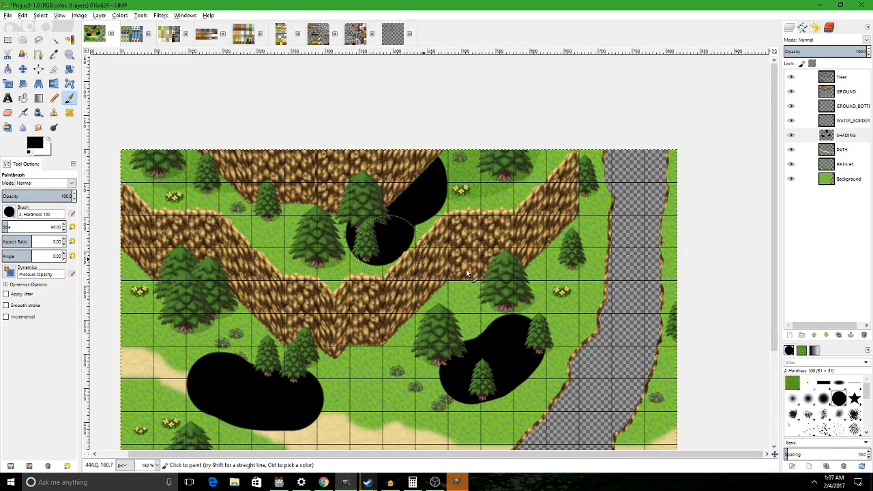
Move the SHADING layer up the stack so it sits directly below the Trees layer.
click(812, 336)
click(813, 335)
click(813, 335)
click(813, 336)
scroll(453, 298, down, 1)
scroll(452, 297, left, 1)
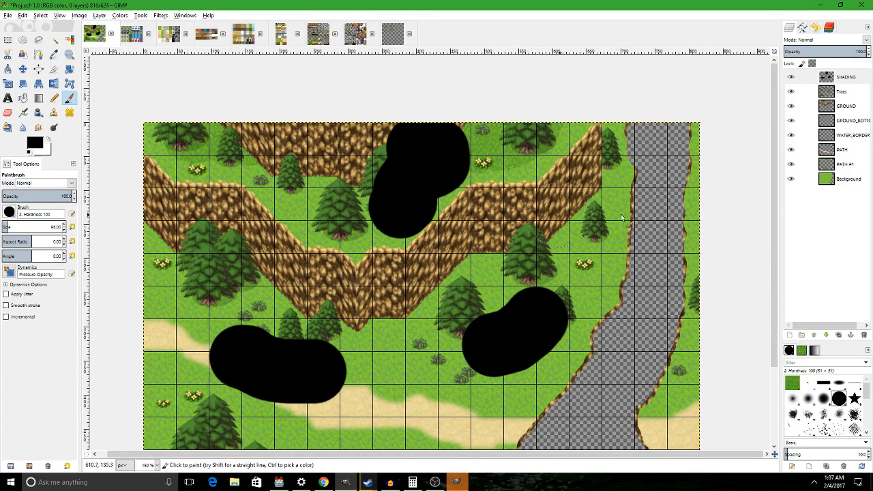
click(827, 335)
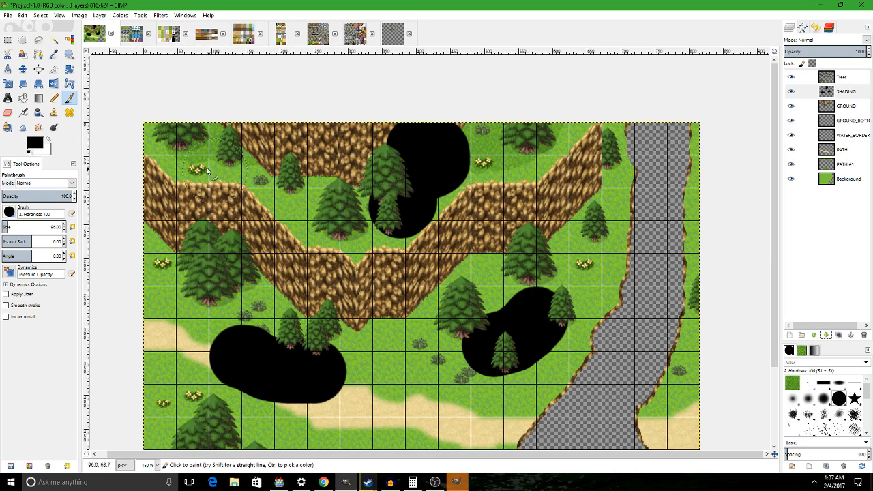
Smudge the western end of the black blob on the sand path with the soft 2. Hardness 025 brush.
click(38, 127)
scroll(377, 317, down, 1)
scroll(377, 317, left, 1)
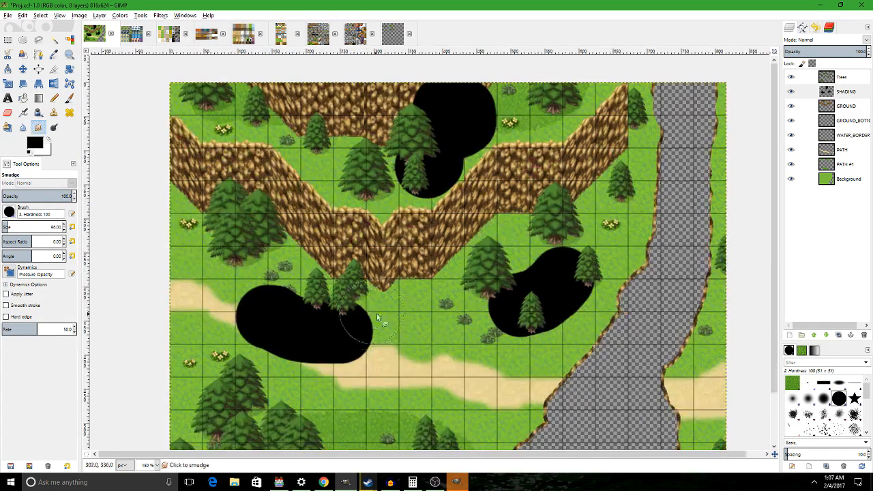
mouse_move(269, 284)
mouse_down()
mouse_move(318, 328)
mouse_move(286, 296)
mouse_move(230, 280)
mouse_up()
key(ctrl+z)
click(9, 212)
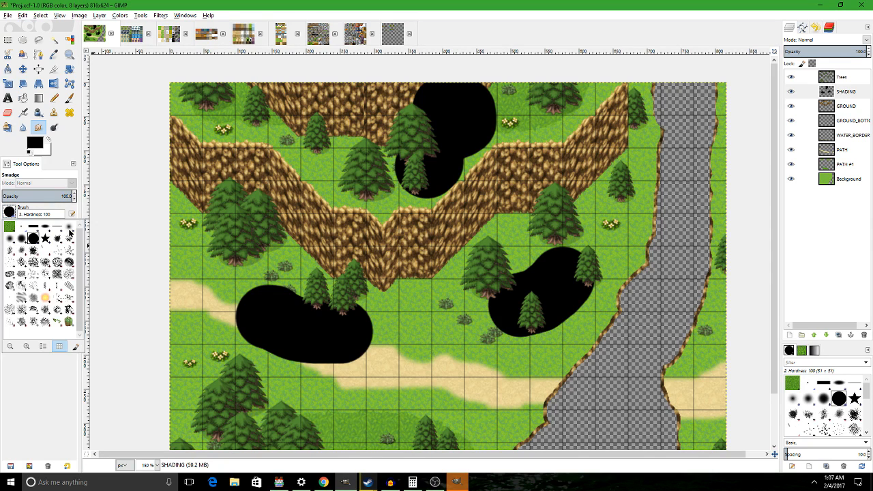
click(70, 233)
mouse_move(287, 298)
mouse_down()
mouse_move(302, 330)
mouse_move(210, 284)
mouse_move(308, 314)
mouse_move(268, 322)
mouse_up()
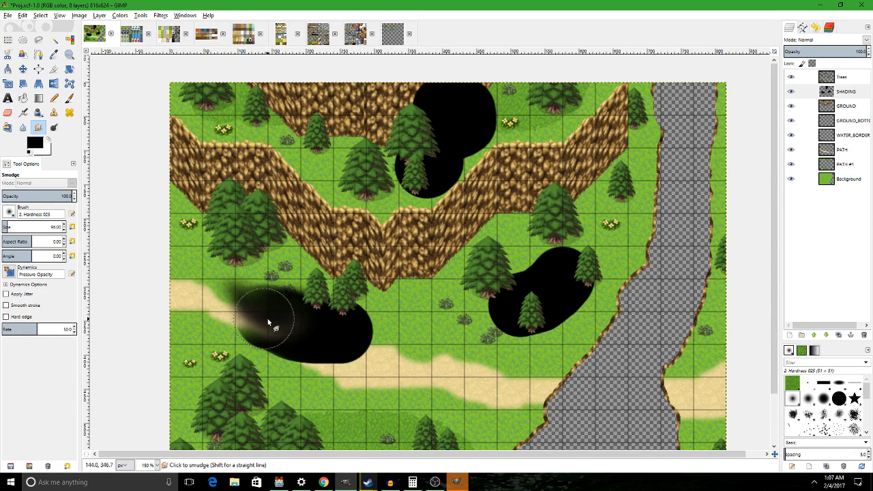
Smudge the black blobs into soft shadows and shade the ground around the southwestern tree cluster the same way.
click(9, 213)
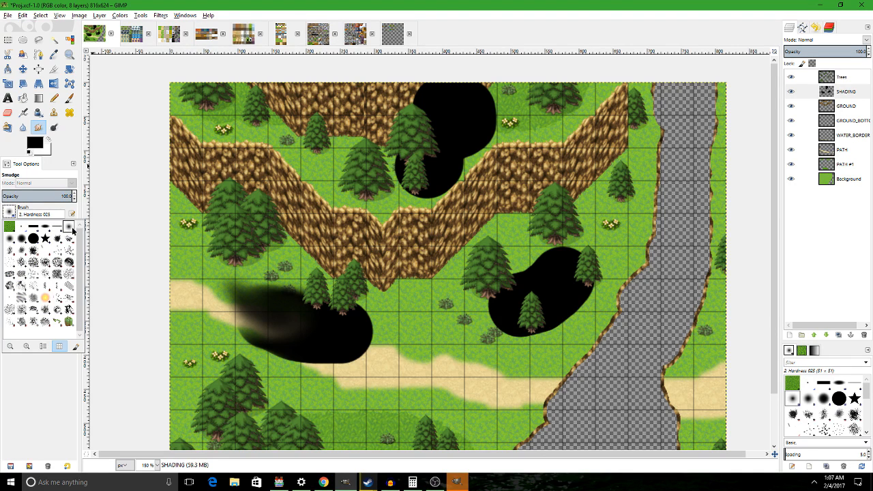
click(302, 329)
mouse_move(303, 328)
mouse_down()
mouse_move(292, 352)
mouse_move(294, 339)
mouse_move(346, 382)
mouse_move(342, 350)
mouse_move(207, 307)
mouse_move(397, 376)
mouse_move(405, 360)
mouse_move(203, 285)
mouse_move(278, 361)
mouse_move(260, 375)
mouse_move(310, 371)
mouse_up()
mouse_move(460, 315)
mouse_down()
mouse_move(357, 334)
mouse_move(540, 253)
mouse_move(458, 313)
mouse_move(304, 300)
mouse_move(395, 303)
mouse_move(441, 318)
mouse_move(388, 298)
mouse_up()
drag(389, 298, 508, 231)
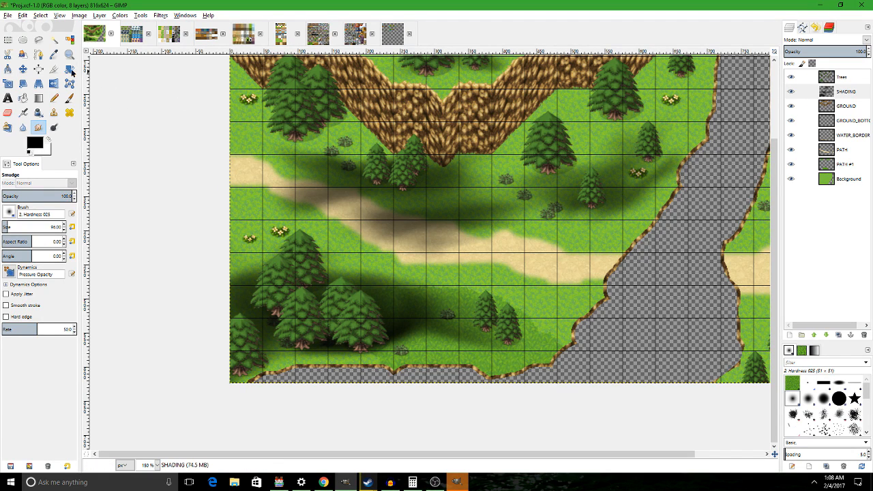
Paint black under the two small trees south of the sand path and soften it with the Smudge tool.
click(69, 97)
click(486, 333)
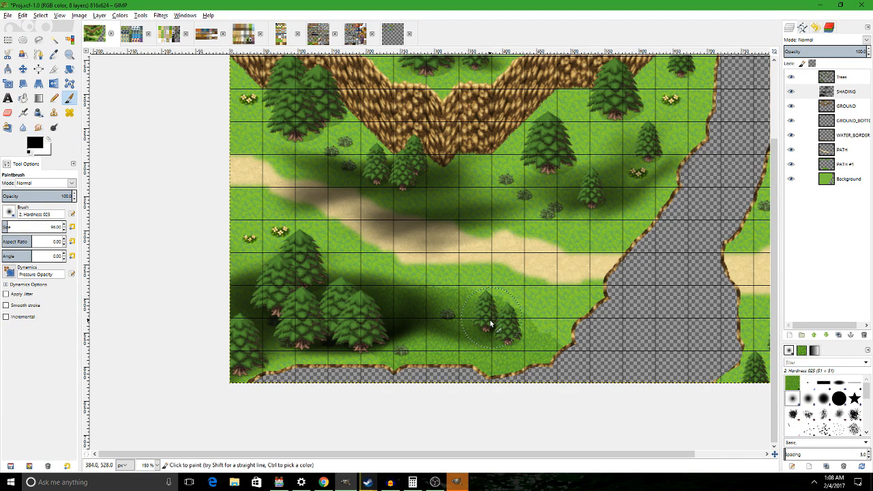
click(498, 333)
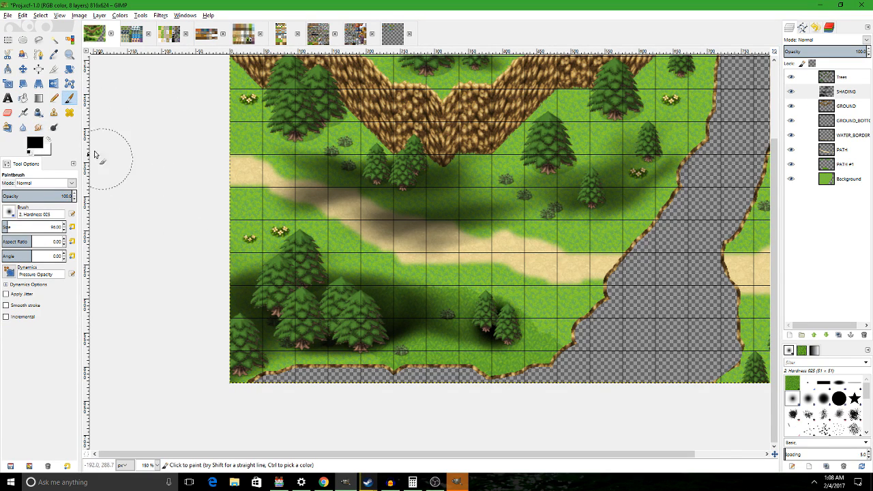
click(39, 127)
drag(631, 182, 343, 368)
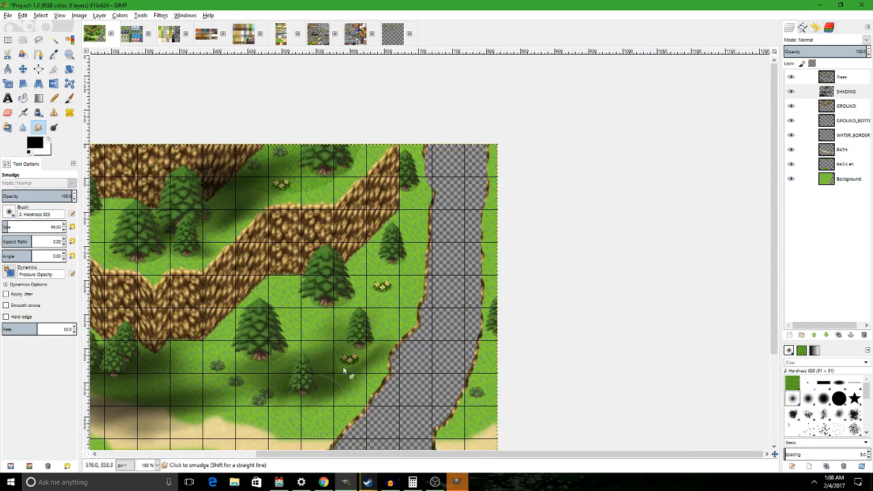
Paint black under the two large trees between the cliff and the river and smudge it into soft shadows.
key(p)
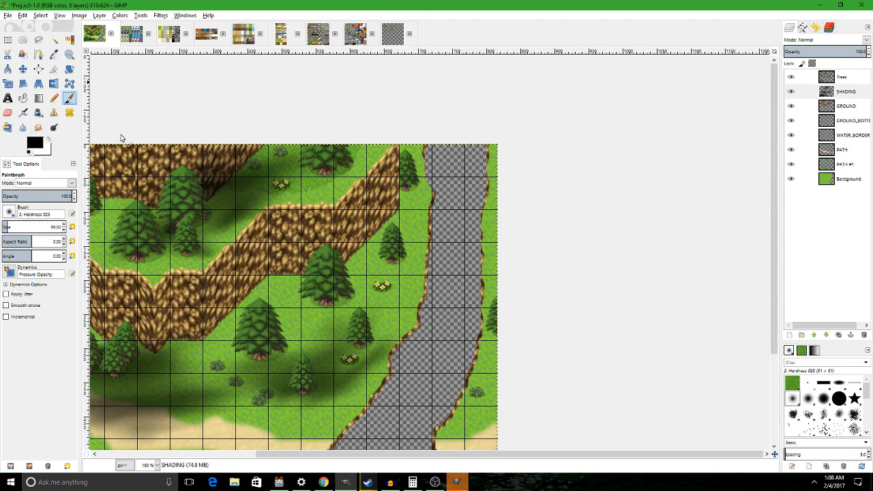
click(328, 293)
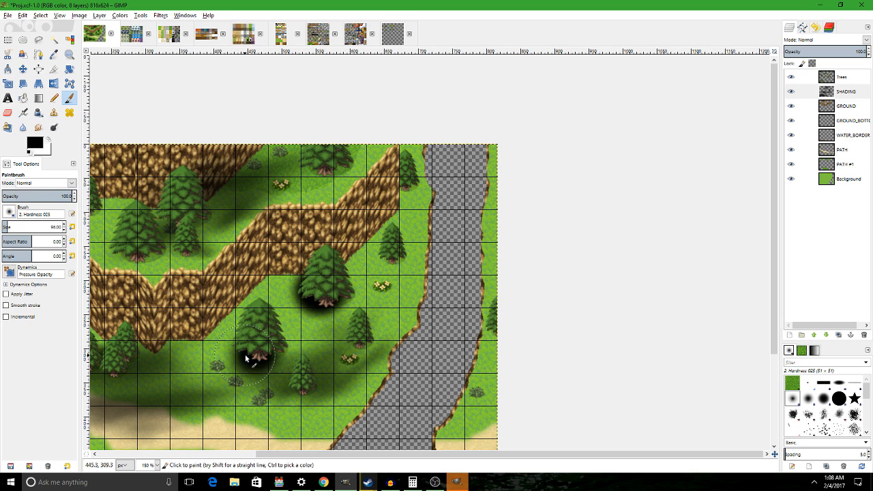
click(38, 127)
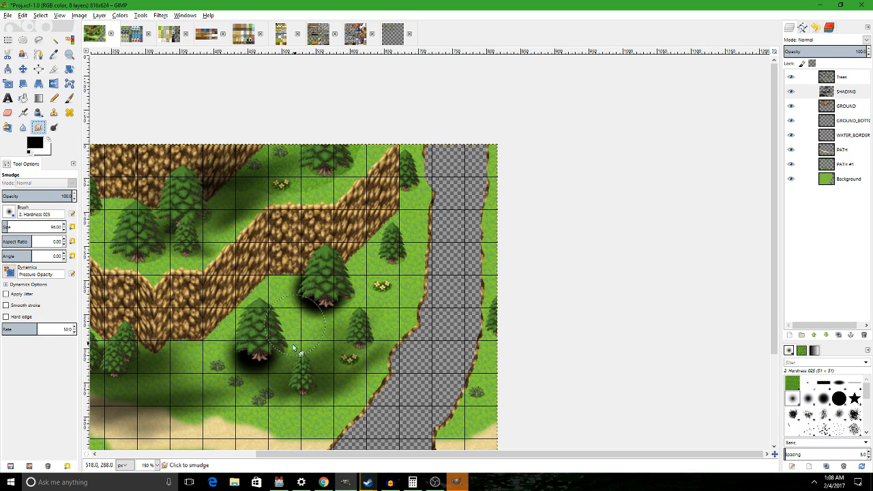
mouse_move(265, 343)
mouse_down()
mouse_move(276, 355)
mouse_move(310, 361)
mouse_up()
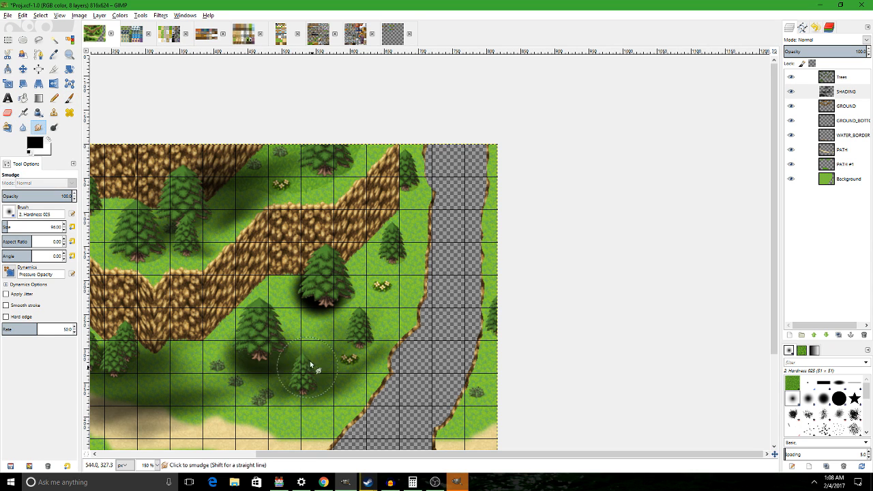
drag(341, 306, 374, 314)
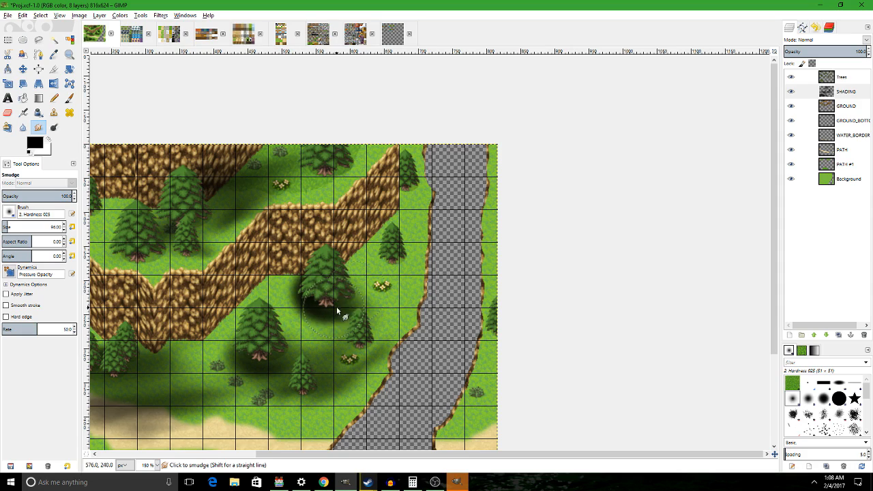
mouse_move(321, 298)
mouse_down()
mouse_move(361, 313)
mouse_move(477, 245)
mouse_up()
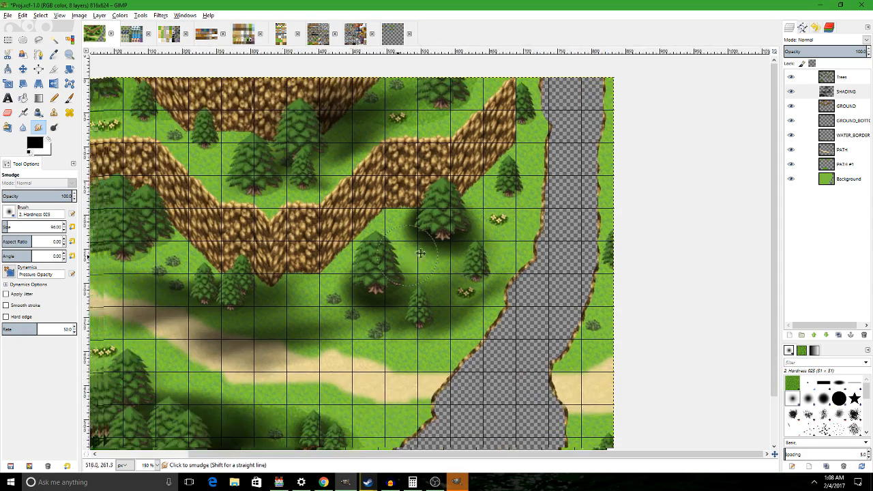
Paint a black shadow under the pair of large trees below the western cliff and smudge its edges.
mouse_move(269, 256)
mouse_down()
mouse_move(463, 257)
mouse_move(465, 275)
mouse_up()
click(69, 99)
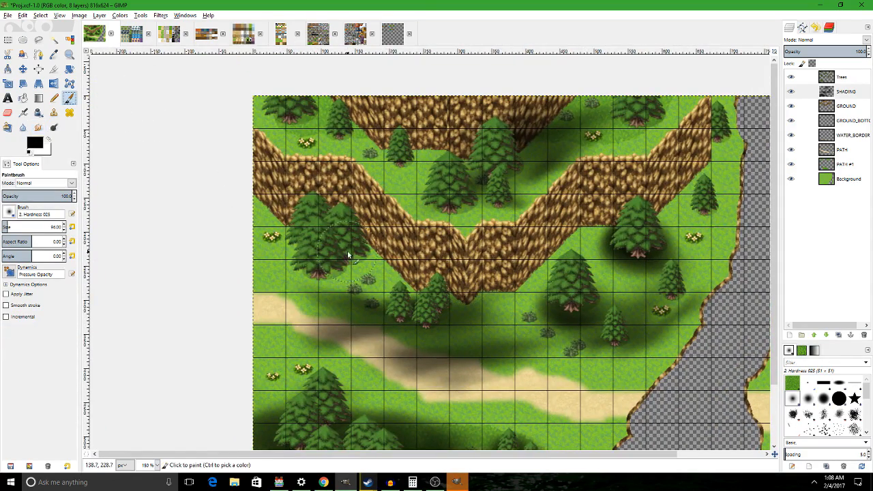
drag(333, 256, 337, 266)
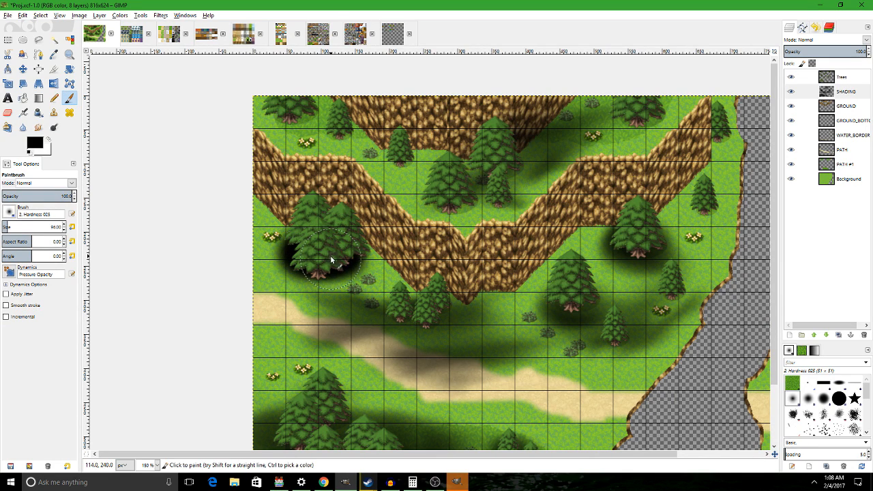
click(38, 127)
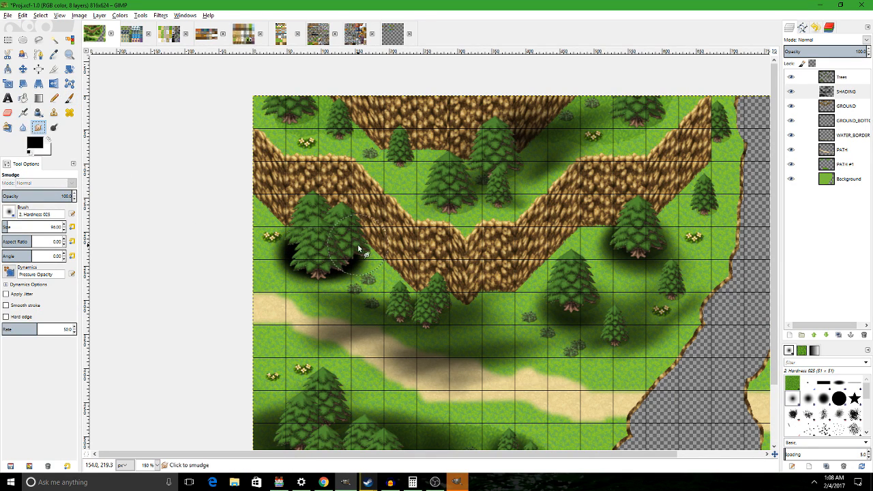
mouse_move(358, 249)
mouse_down()
mouse_move(324, 269)
mouse_move(331, 269)
mouse_move(346, 252)
mouse_move(244, 272)
mouse_move(285, 271)
mouse_move(327, 286)
mouse_move(359, 272)
mouse_up()
Paint a black band along the trees on the northwestern ledge and smudge it into a soft shadow.
drag(463, 237, 417, 295)
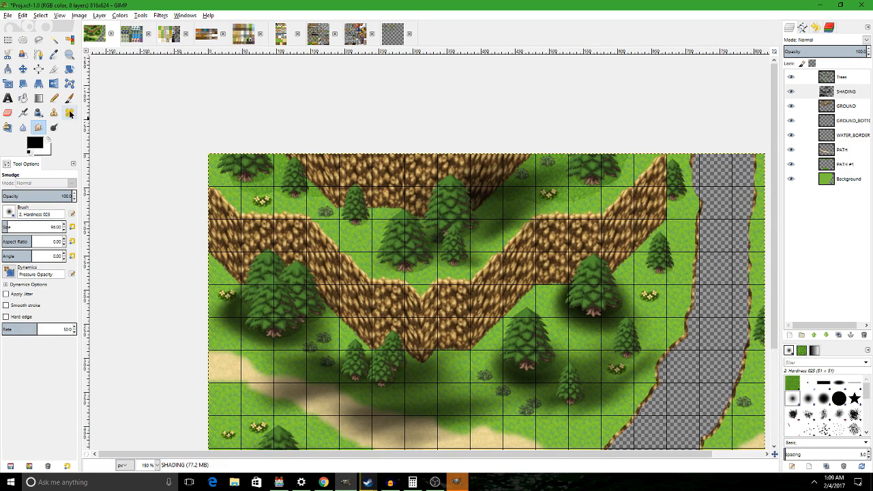
click(69, 97)
mouse_move(234, 156)
mouse_down()
mouse_move(302, 199)
mouse_move(371, 209)
mouse_up()
click(38, 127)
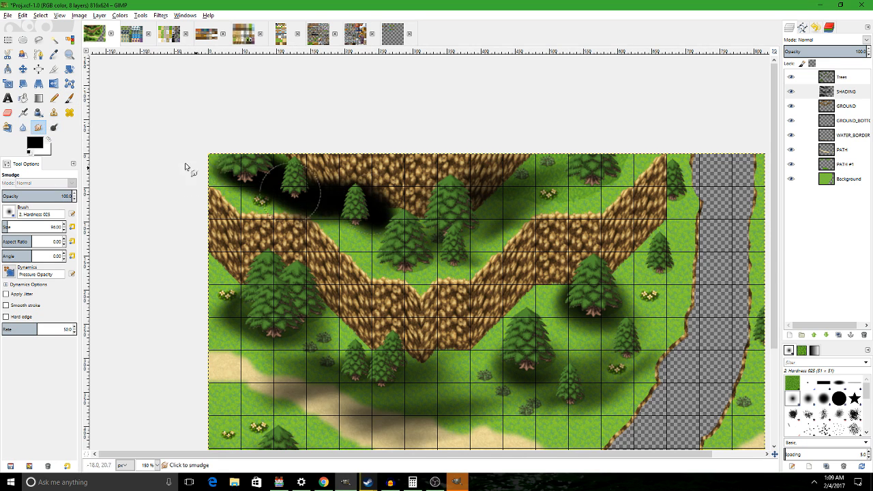
mouse_move(185, 167)
mouse_down()
mouse_move(394, 197)
mouse_move(300, 181)
mouse_move(360, 192)
mouse_move(367, 206)
mouse_up()
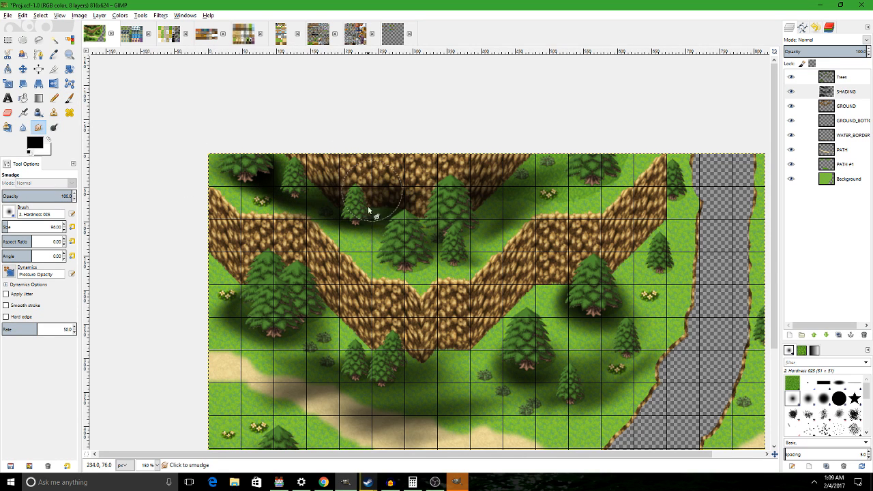
Lower the SHADING layer's opacity to 42.9.
key(1)
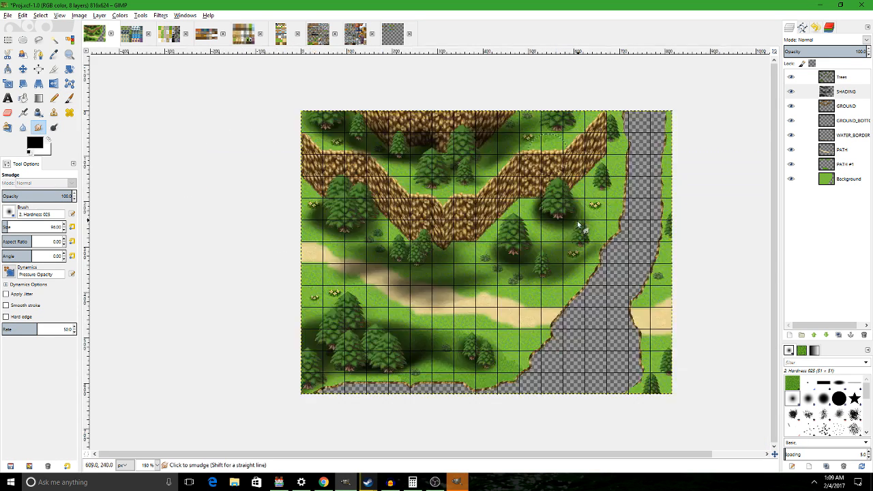
drag(670, 277, 511, 271)
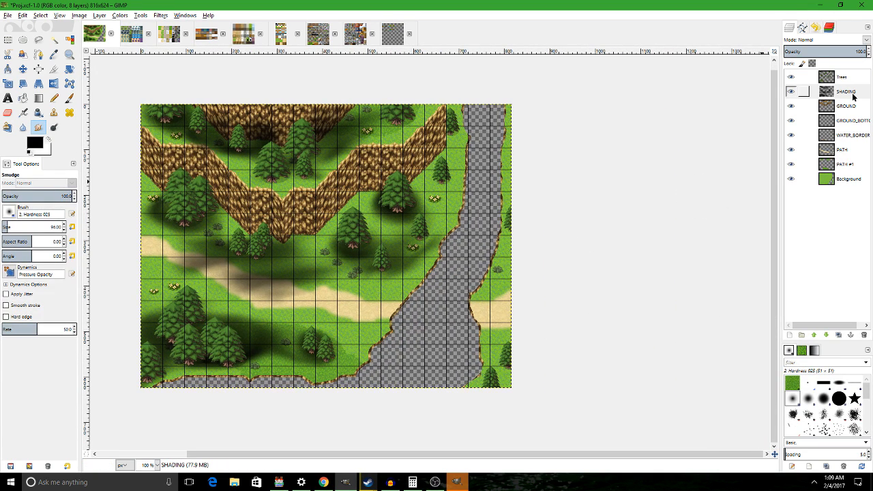
mouse_move(816, 52)
mouse_down()
mouse_move(802, 51)
mouse_move(819, 47)
mouse_up()
Smudge the shading along the western part of the sand path.
ctrl+scroll(336, 277, up, 1)
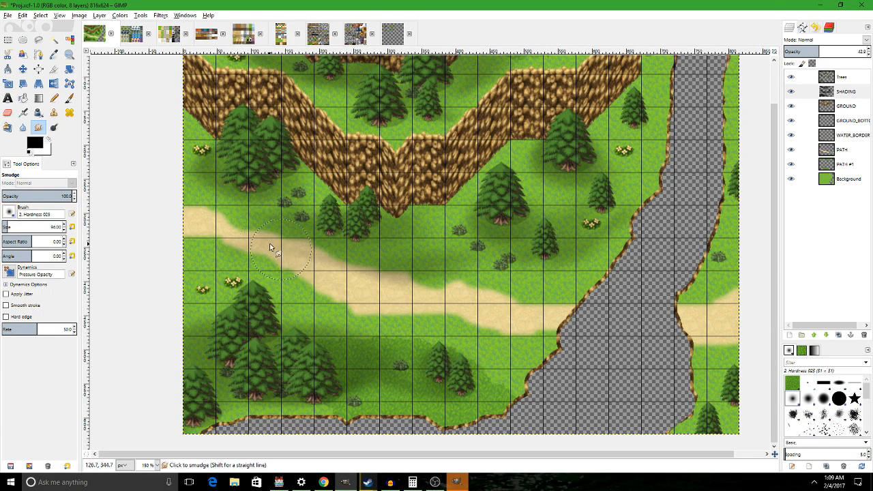
mouse_move(270, 245)
mouse_down()
mouse_move(322, 276)
mouse_move(373, 291)
mouse_up()
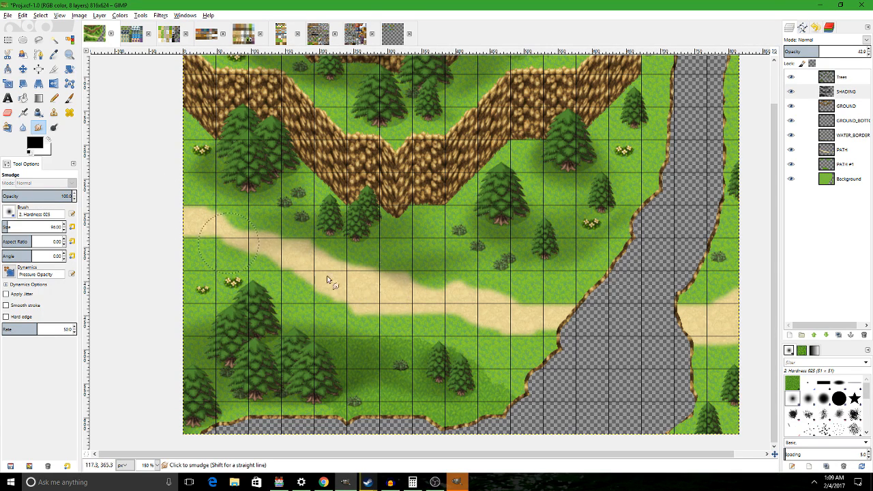
scroll(306, 293, down, 2)
scroll(294, 293, up, 1)
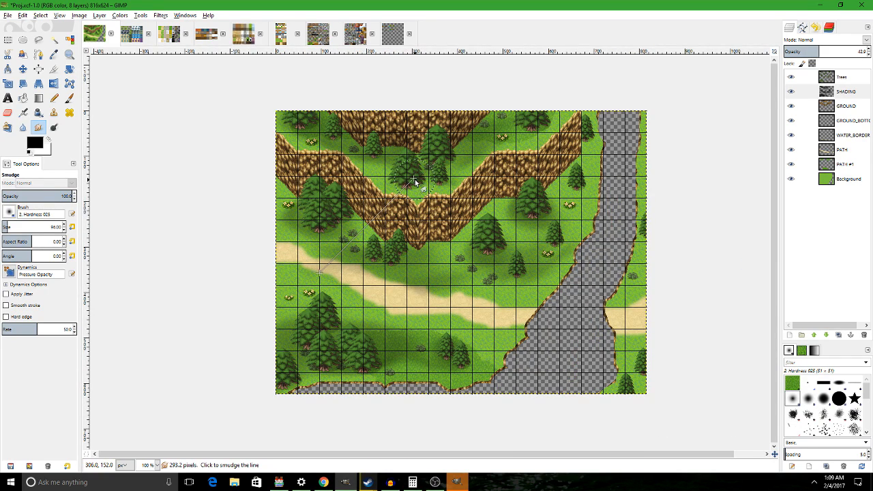
Export the map as COOL_MAP_WHOLE.png into the awesome tutorials project's img/parallaxes folder under Games.
key(ctrl+shift+e)
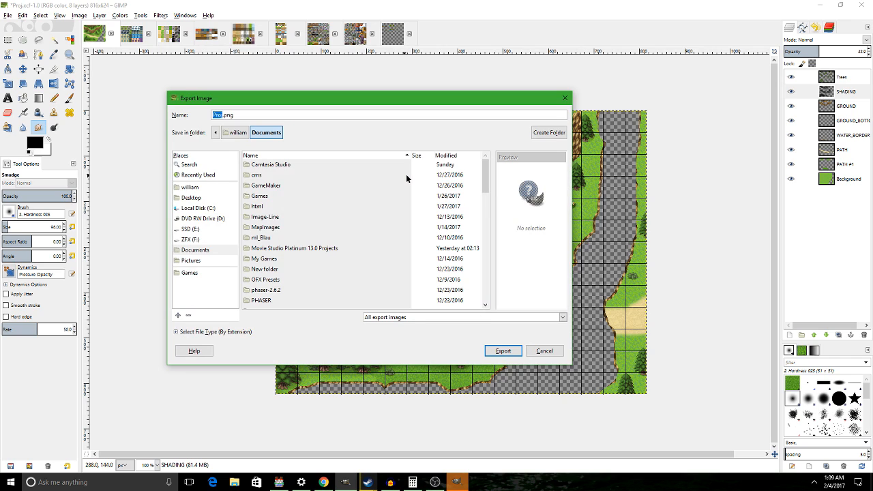
click(189, 272)
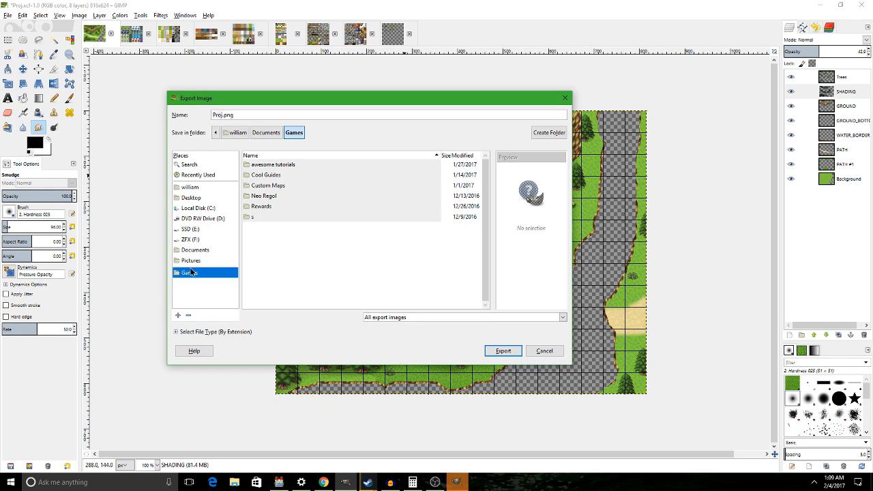
double_click(260, 166)
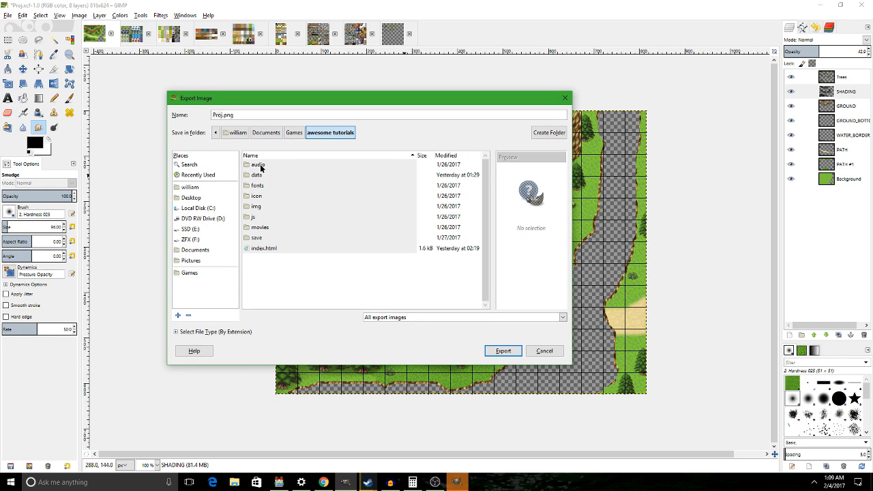
double_click(266, 206)
double_click(276, 229)
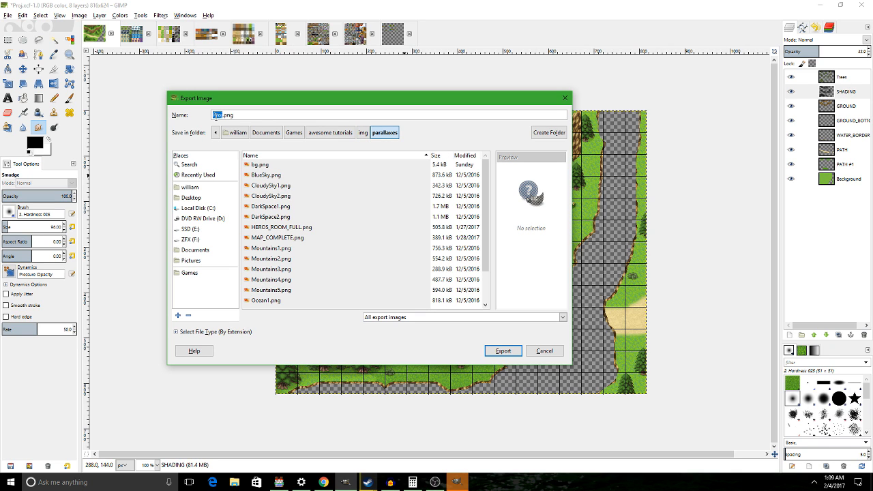
text(COOL_MAP_WHOLE)
key(Return)
key(Return)
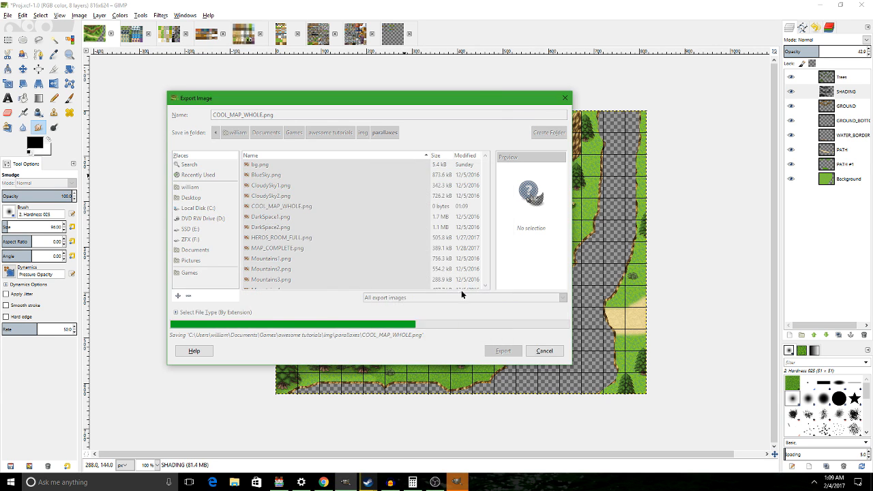
Switch to RPG Maker MV and set COOL_MAP_WHOLE as the parallax background image of CoolMap.
click(279, 482)
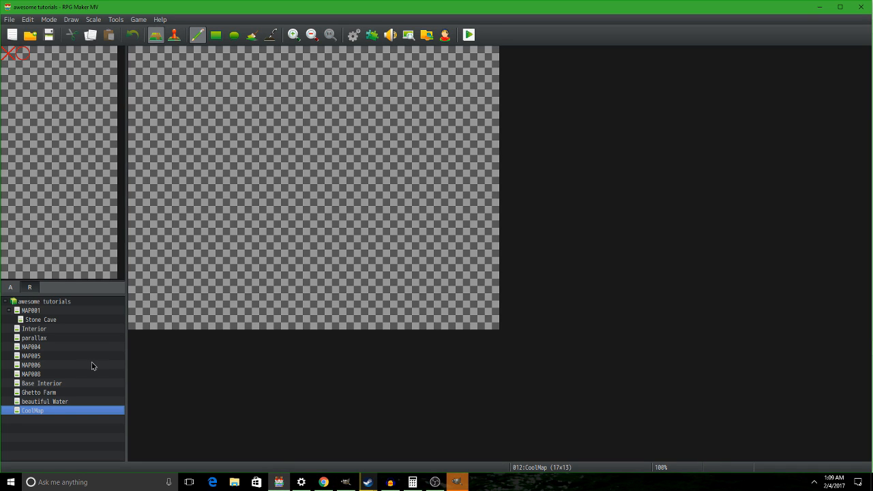
right_click(37, 413)
click(68, 398)
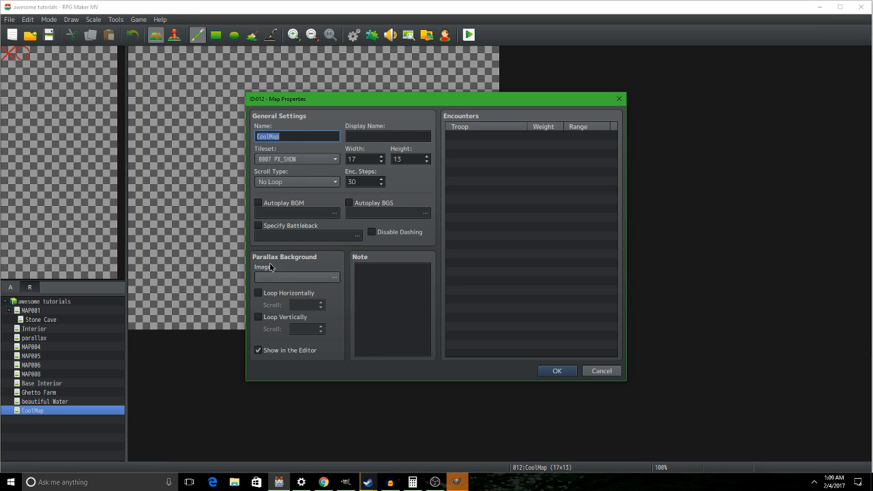
click(272, 277)
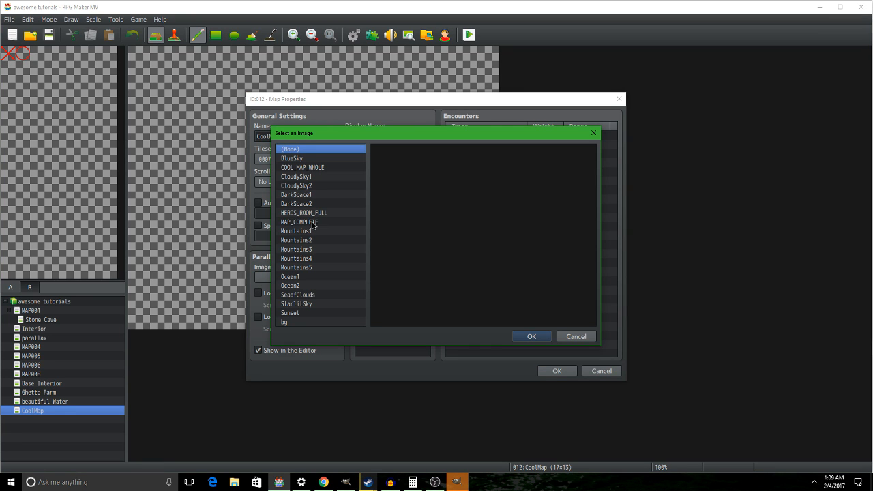
click(313, 223)
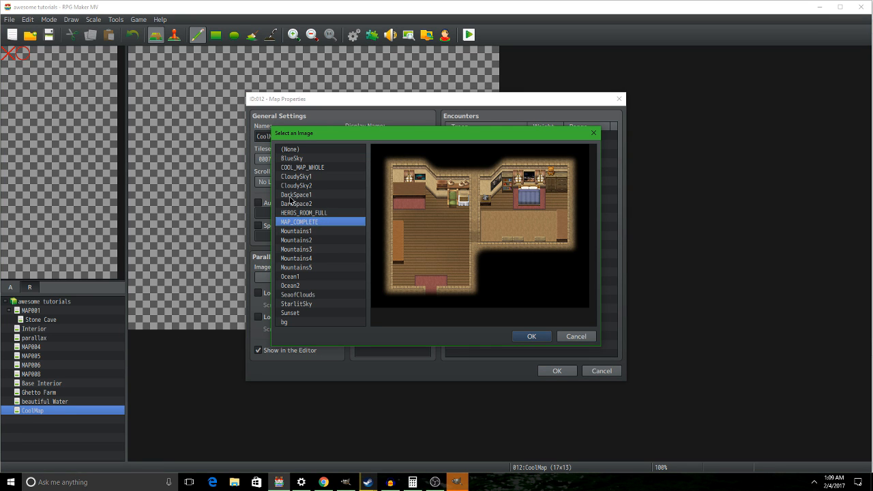
click(303, 167)
click(531, 336)
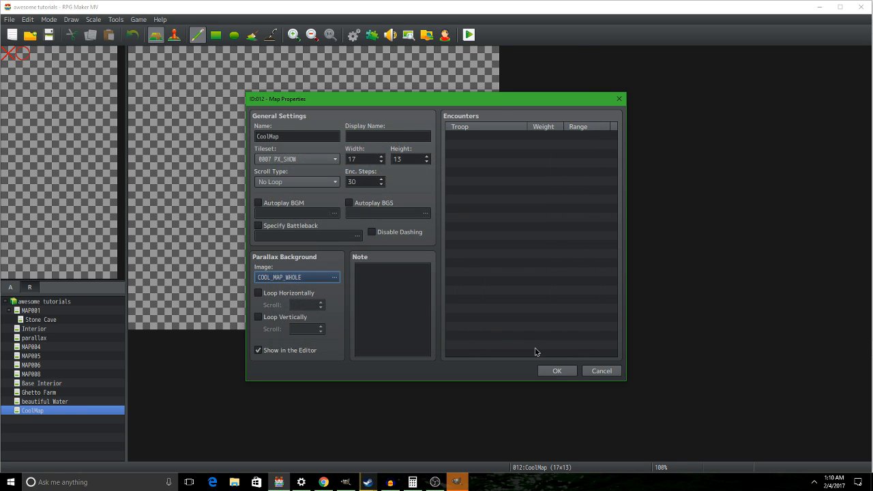
click(553, 370)
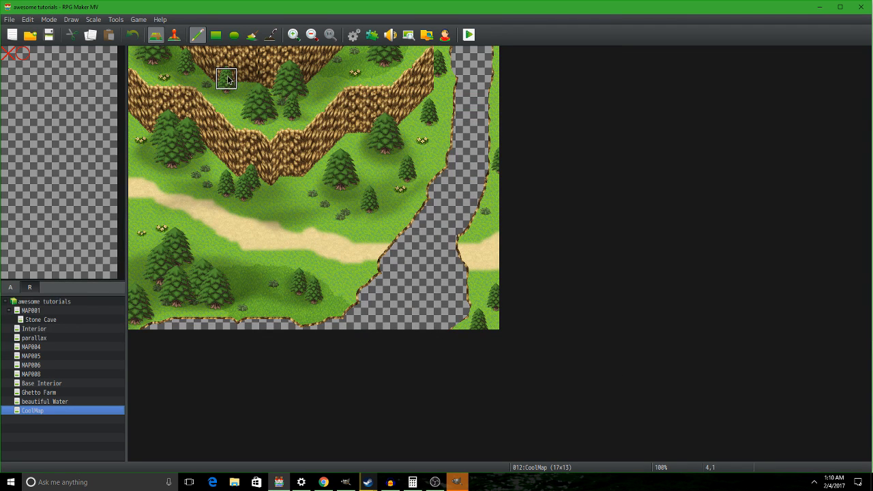
Paint the impassable X tile over the cliff bases, tree trunks, river and southern water edge.
click(9, 55)
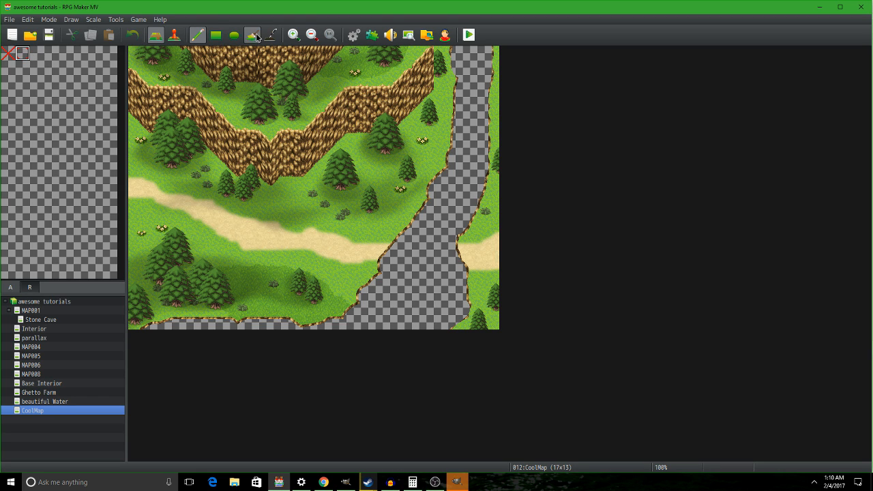
click(8, 53)
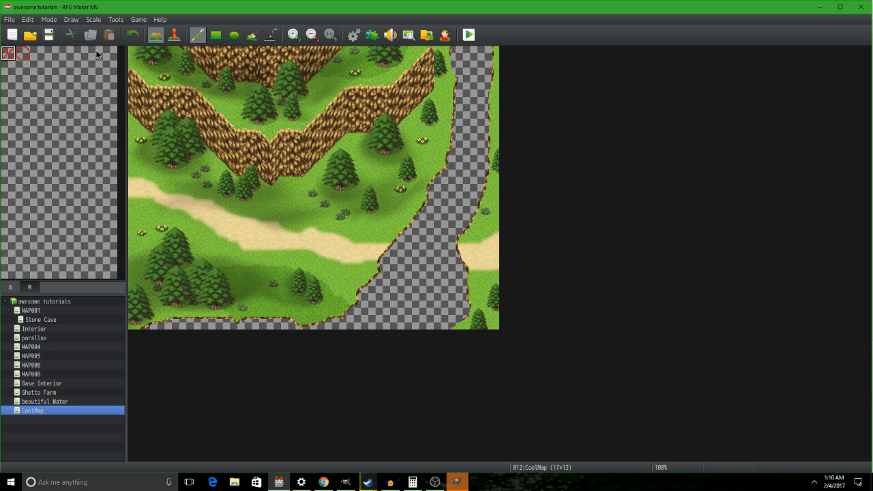
click(182, 167)
click(161, 167)
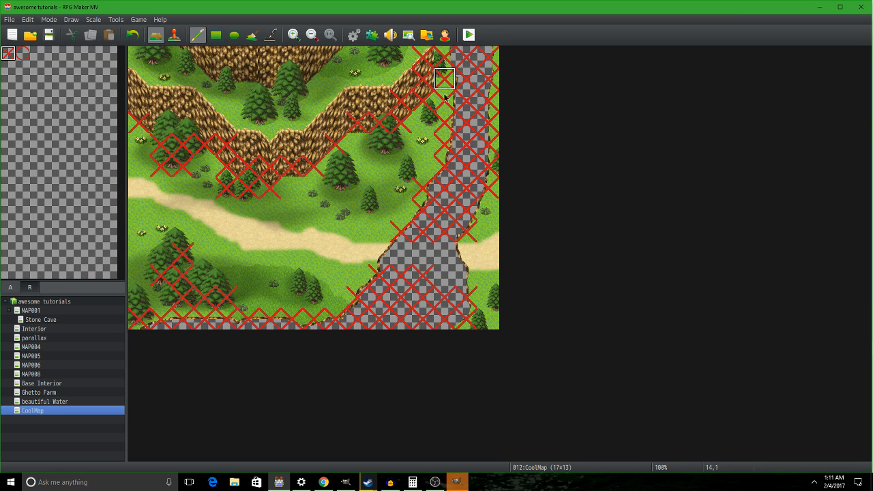
Flood-fill the remaining areas above and below the cliffs with the passable O tile and enter event mode.
click(23, 55)
click(251, 35)
click(290, 101)
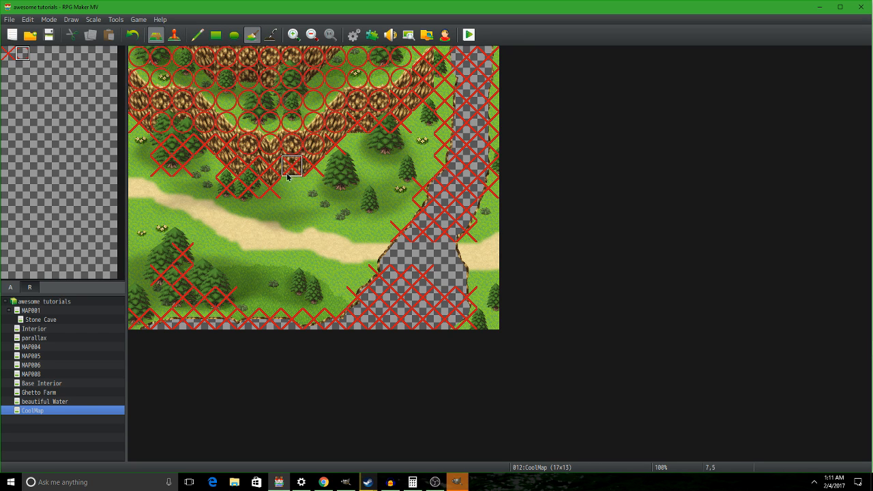
click(292, 212)
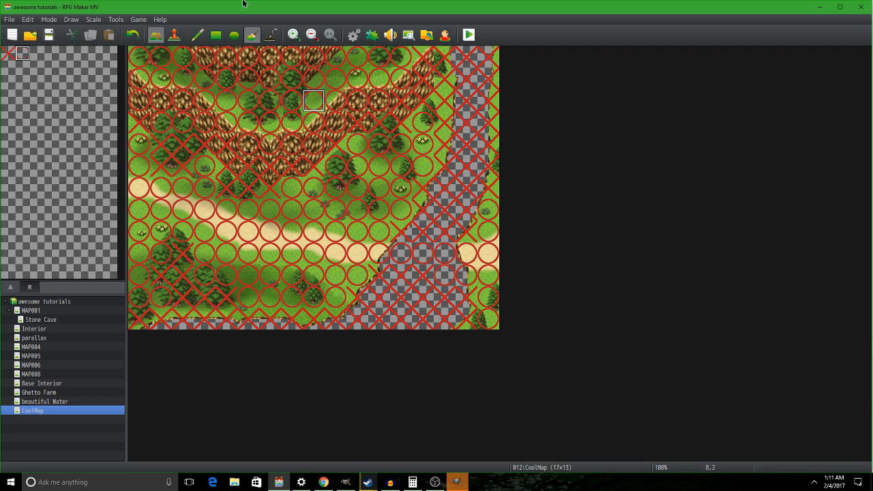
click(171, 35)
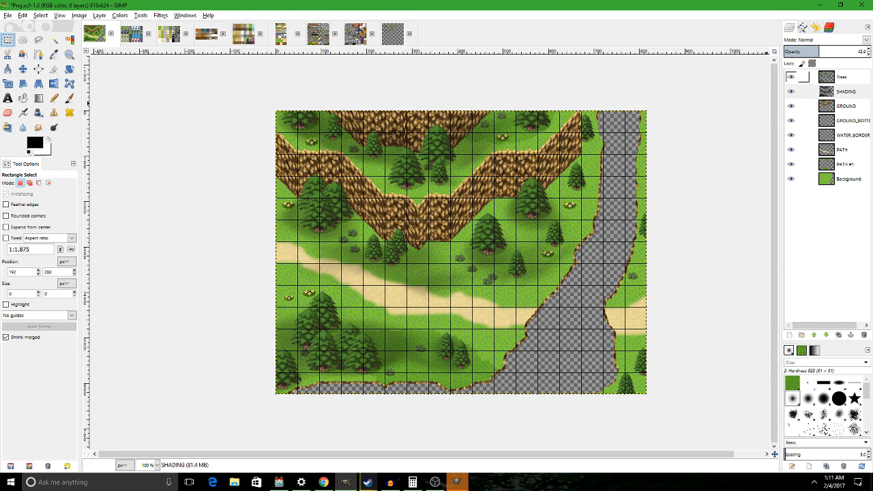
Switch to GIMP, toggle the Trees layer's visibility to check its contents and make that layer active.
key(2)
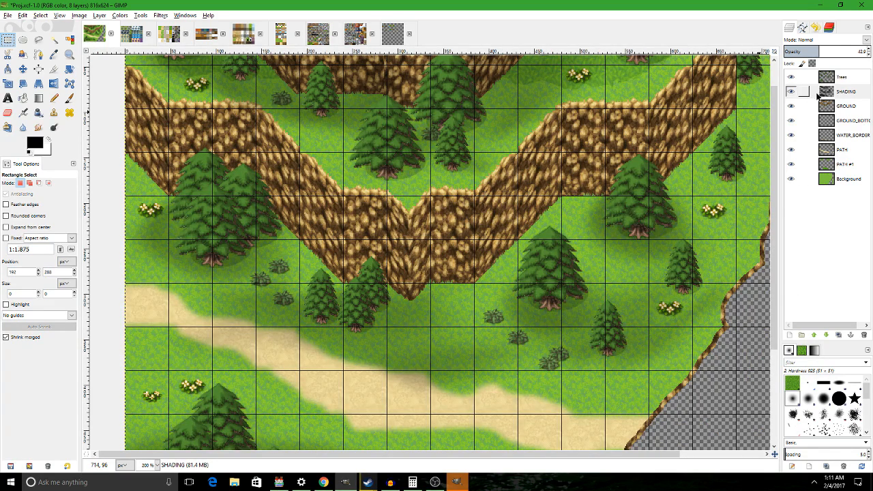
click(792, 78)
click(792, 78)
click(792, 78)
click(792, 78)
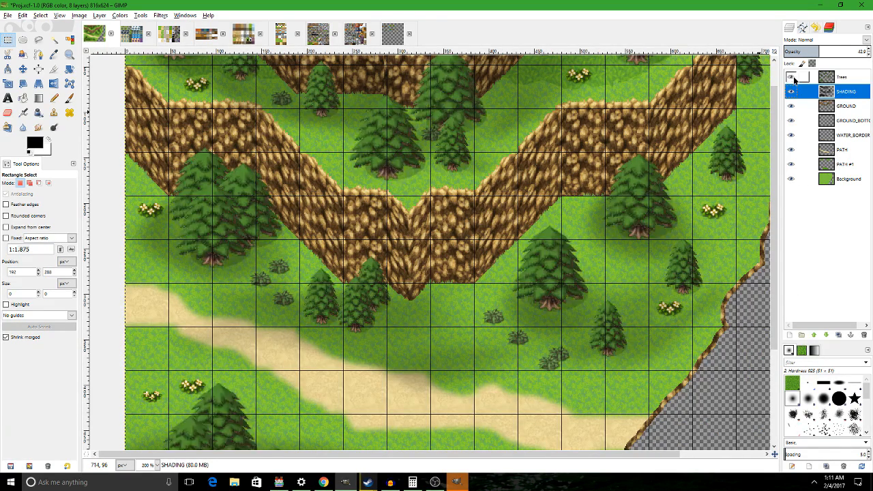
click(821, 78)
Select the upper parts of the two large trees below the western cliff with several combined rectangles.
drag(242, 199, 387, 240)
scroll(388, 240, up, 2)
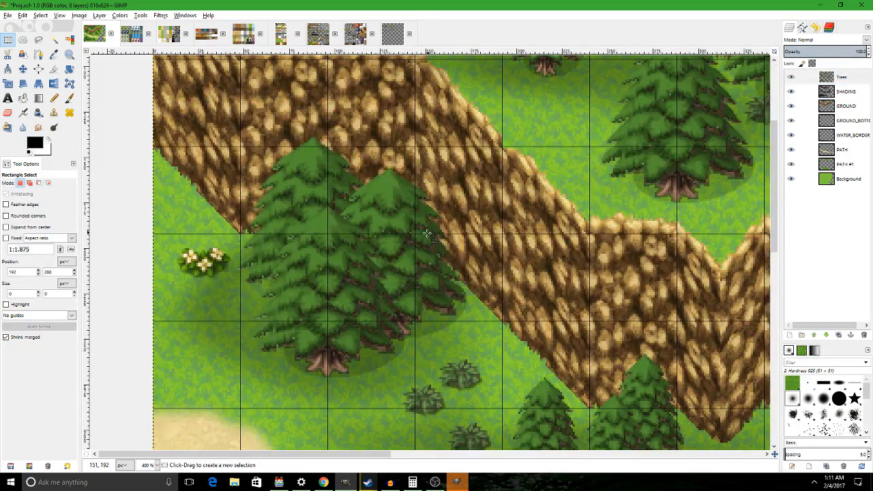
drag(457, 242, 327, 145)
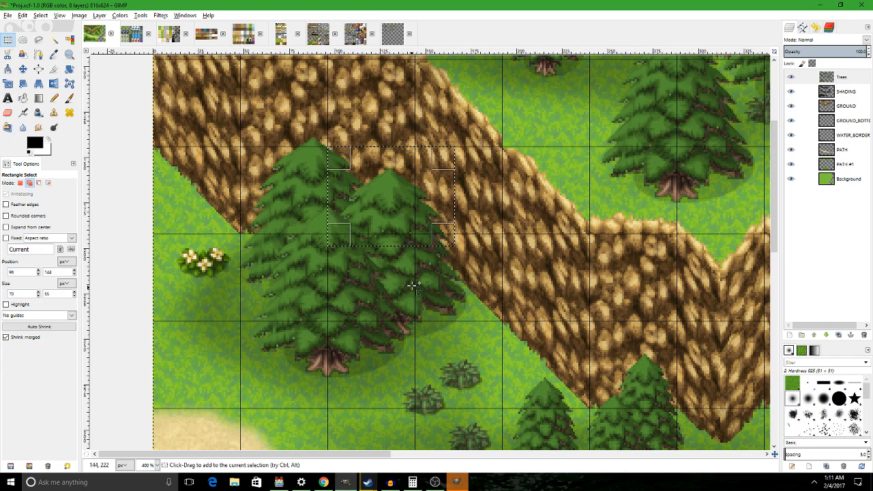
drag(413, 285, 289, 146)
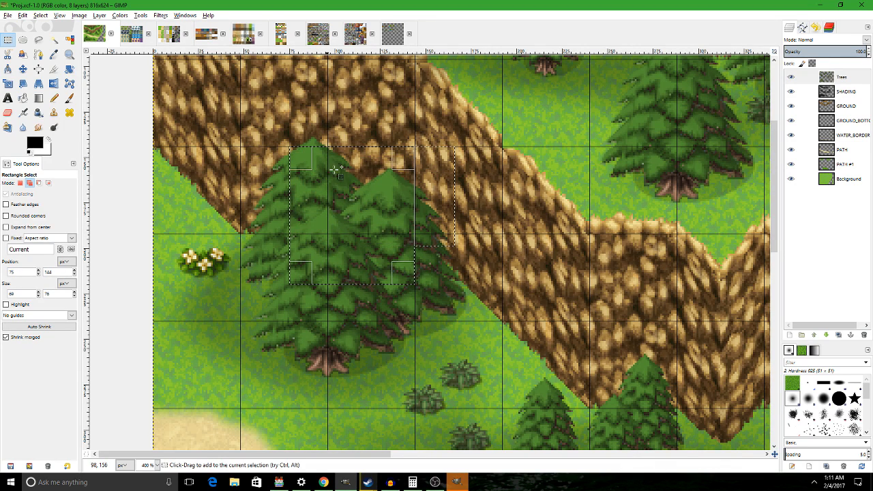
drag(353, 191, 262, 119)
drag(324, 236, 246, 146)
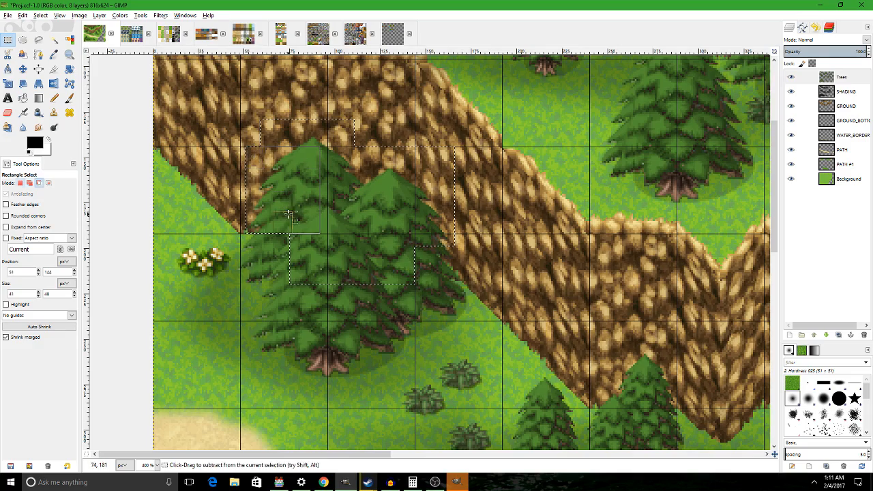
Try to select the upper part of the large tree on the central ledge with a rectangle.
scroll(289, 215, down, 2)
drag(367, 236, 258, 294)
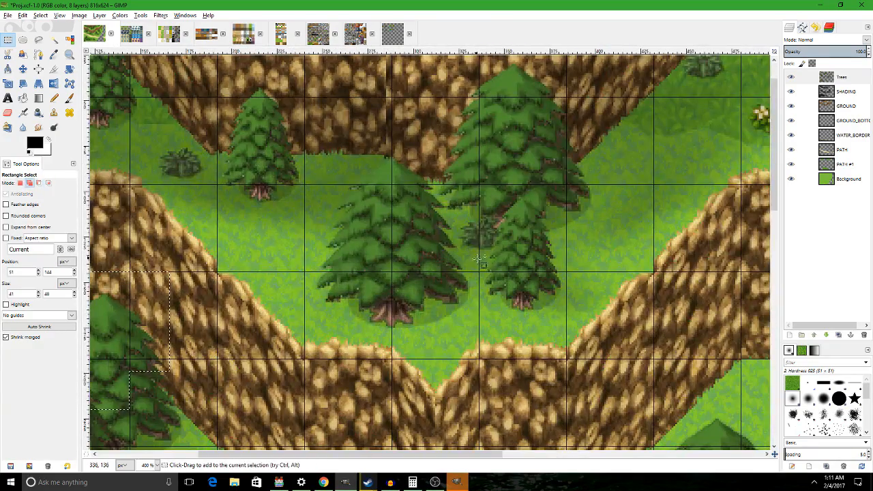
drag(479, 271, 311, 142)
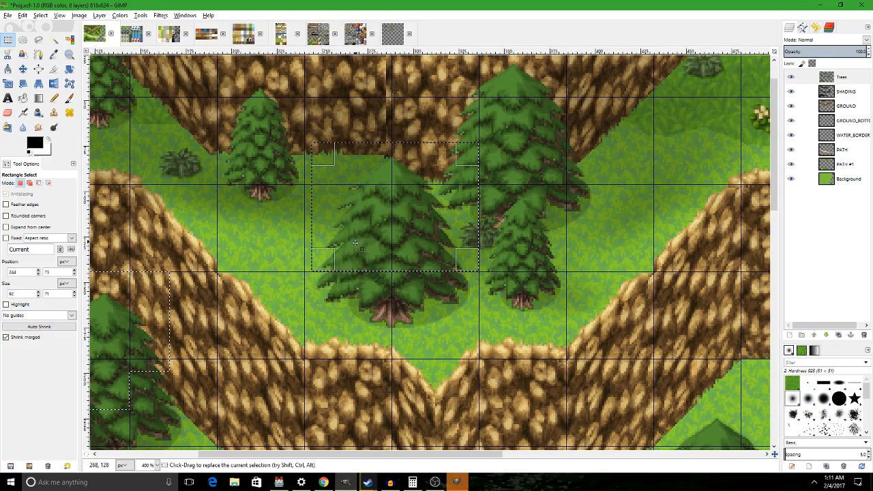
Check the passability tiles in RPG Maker MV and add the top of the southwestern tree group's northernmost tree to GIMP's selection.
scroll(338, 244, down, 4)
scroll(405, 217, up, 1)
scroll(404, 213, up, 2)
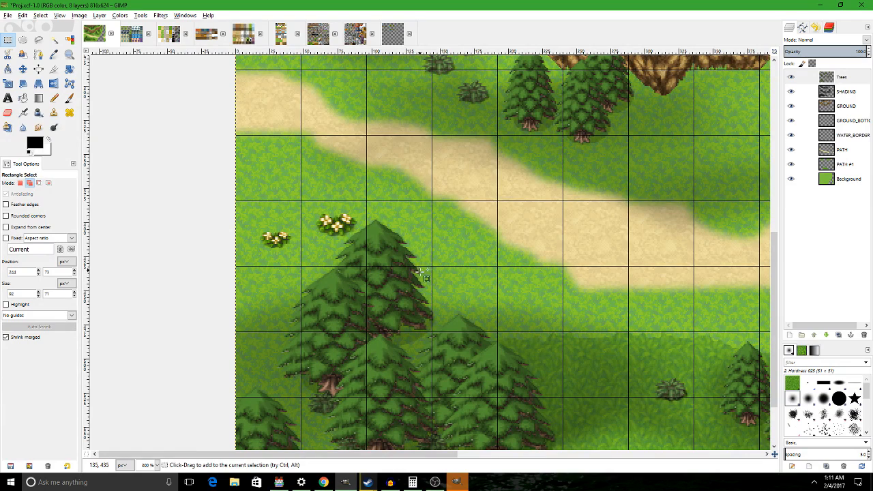
key(alt+Tab)
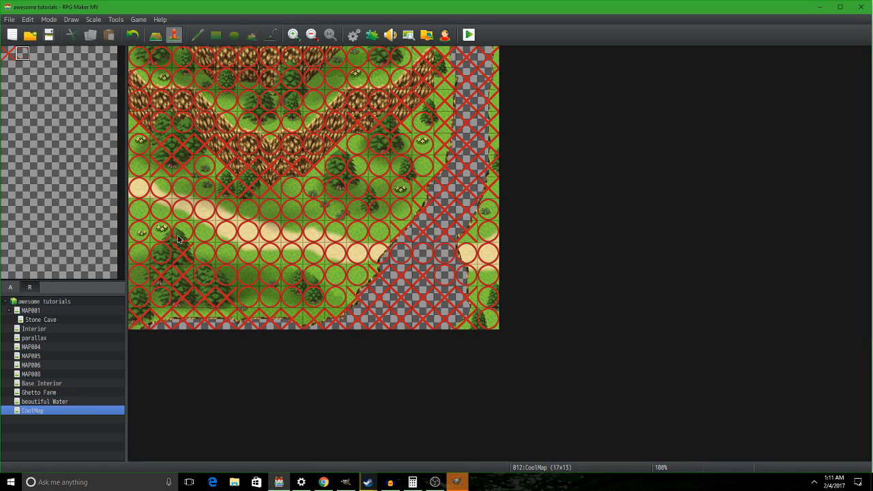
key(alt+Tab)
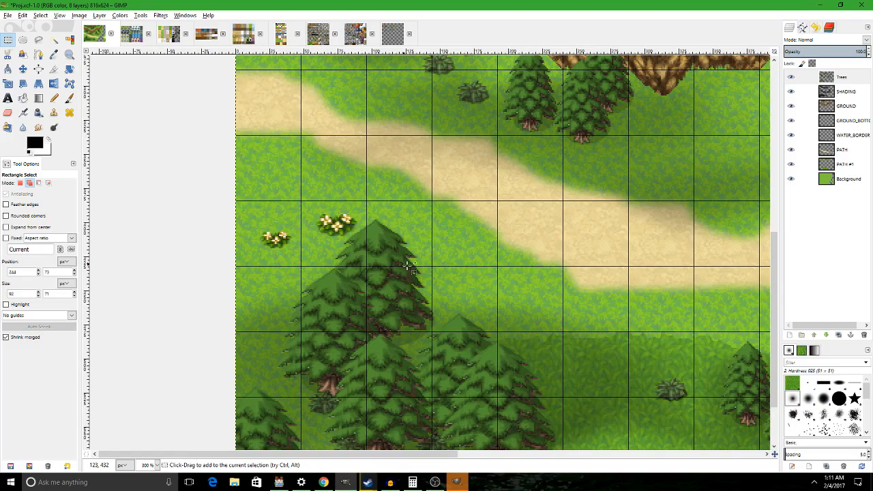
drag(431, 266, 297, 198)
Recheck the tiles in RPG Maker MV and add the remaining southern and eastern treetops to GIMP's selection.
key(alt+Tab)
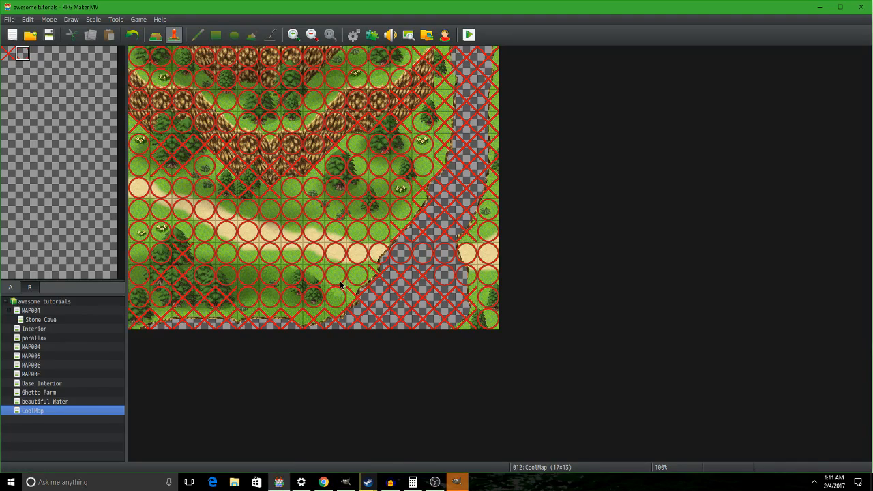
key(alt+Tab)
drag(371, 304, 242, 240)
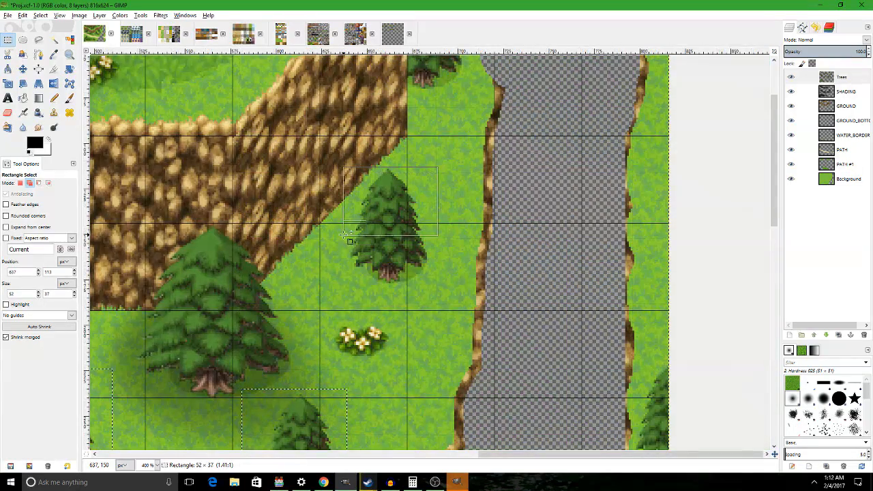
drag(343, 235, 277, 405)
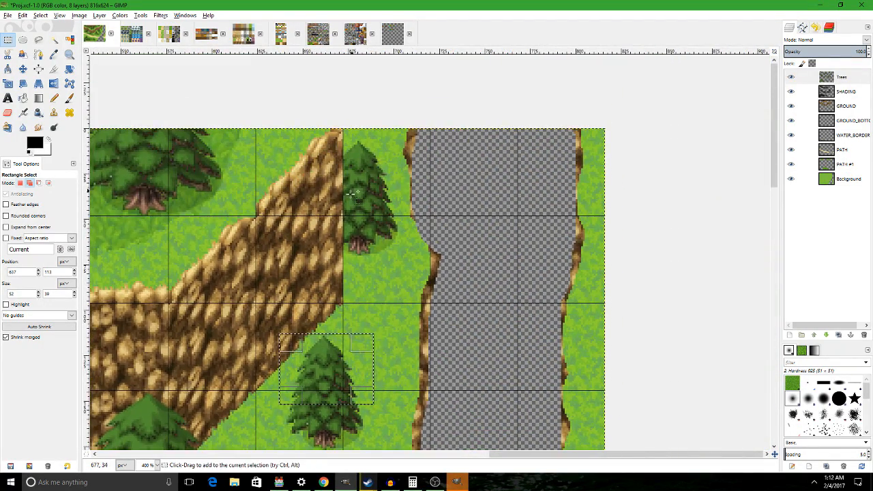
Look over the whole selection and cut the selected treetops out of the Trees layer.
scroll(349, 195, down, 4)
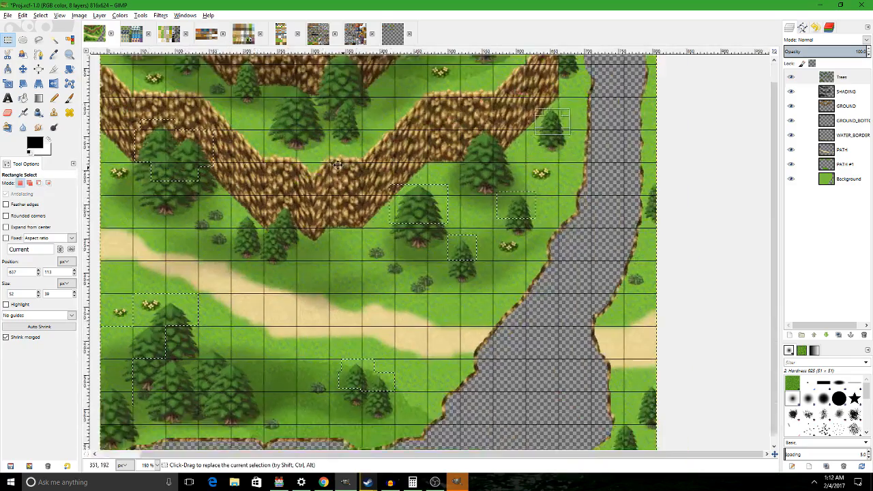
drag(338, 164, 416, 88)
drag(375, 195, 378, 204)
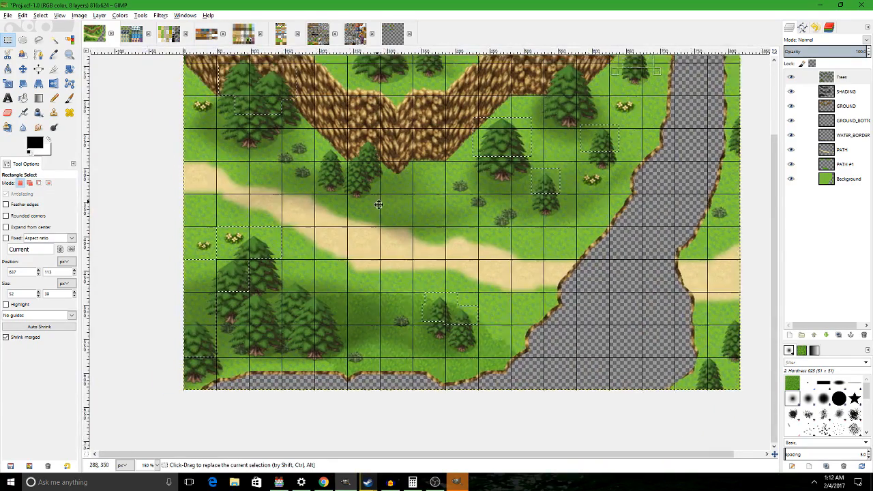
scroll(379, 205, up, 1)
scroll(379, 204, left, 1)
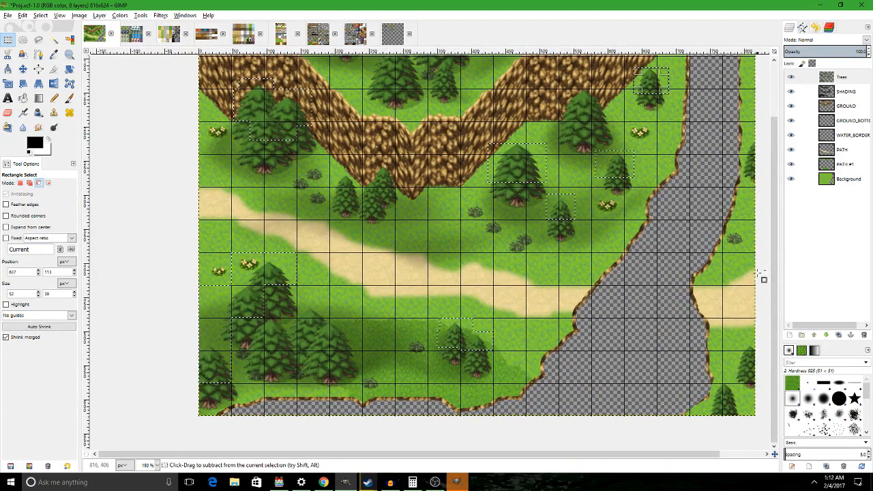
key(ctrl+x)
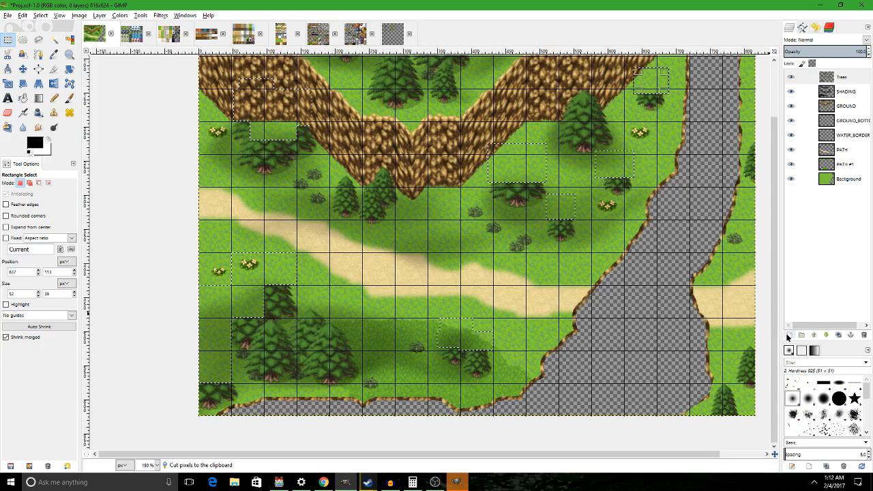
Create a new layer above the Trees layer, then paste and anchor the cut treetops onto it.
click(785, 332)
key(Return)
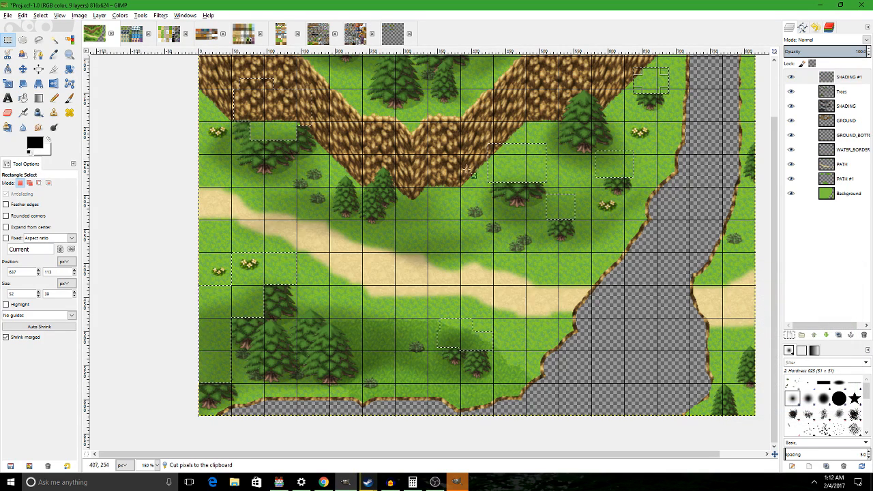
key(ctrl+v)
key(ctrl+h)
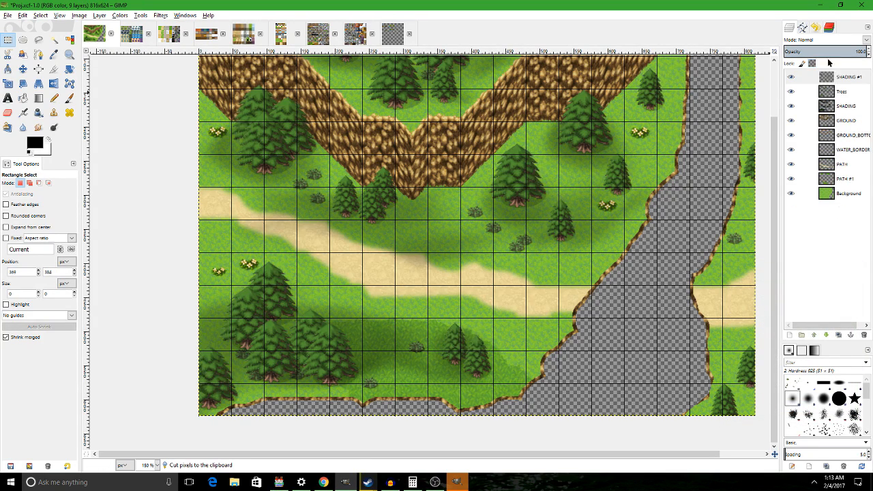
Hide the new treetop layer and start an image export into the project's img/pictures folder.
click(790, 77)
scroll(477, 225, down, 1)
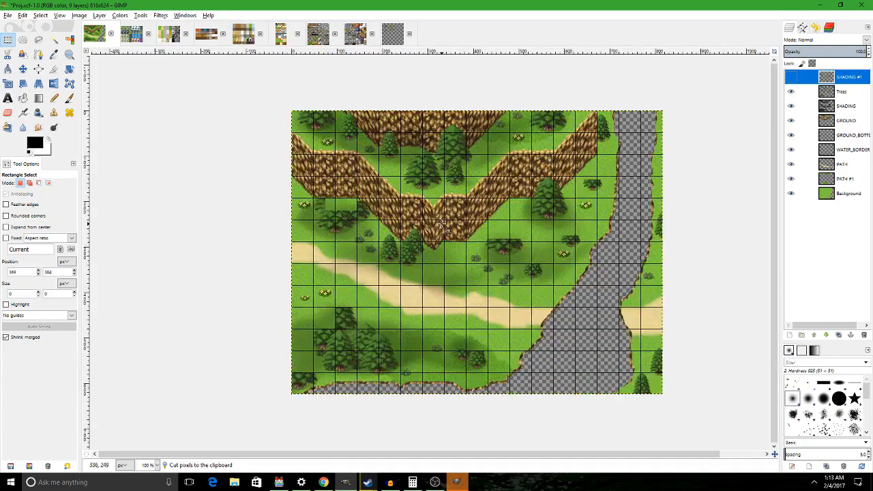
scroll(444, 222, up, 1)
key(shift+ctrl+e)
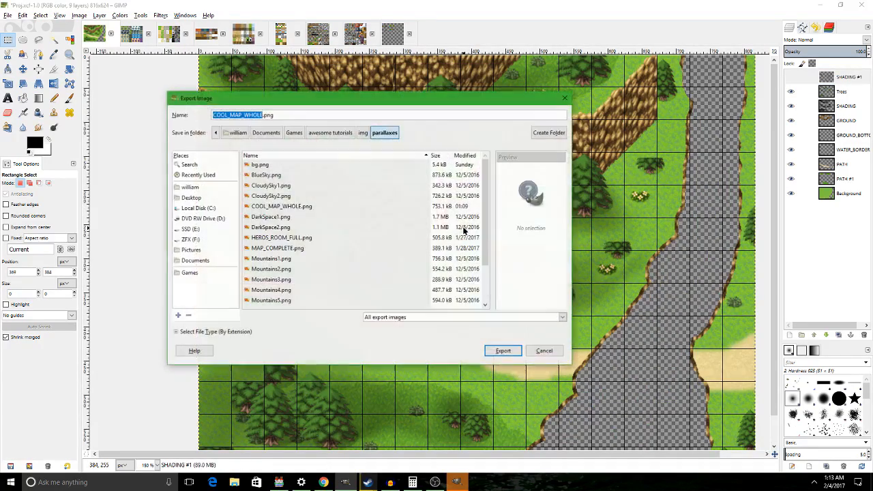
click(363, 132)
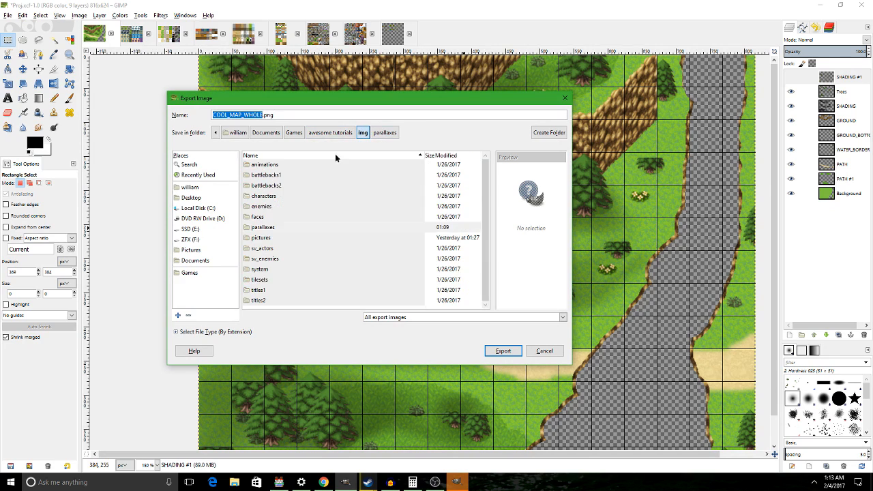
double_click(259, 237)
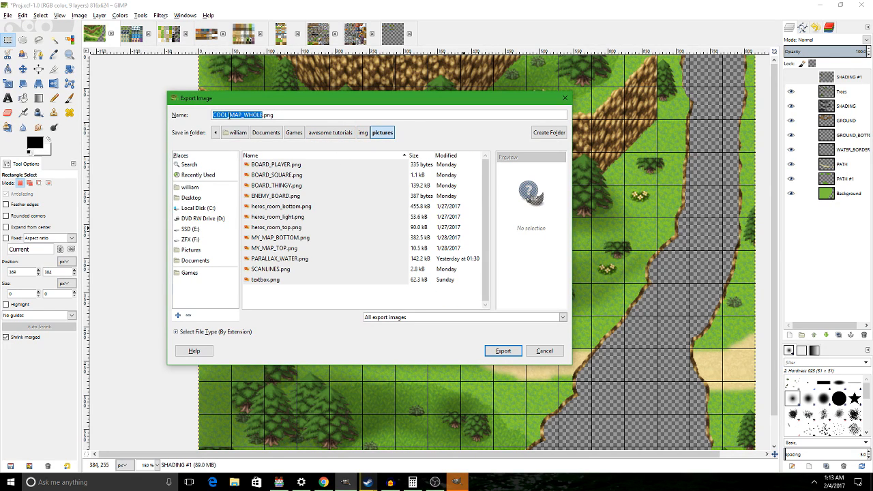
Name the export COOL_MAP_UNDER.png and export it with the default PNG options.
click(229, 114)
key(ctrl+a)
text(CO)
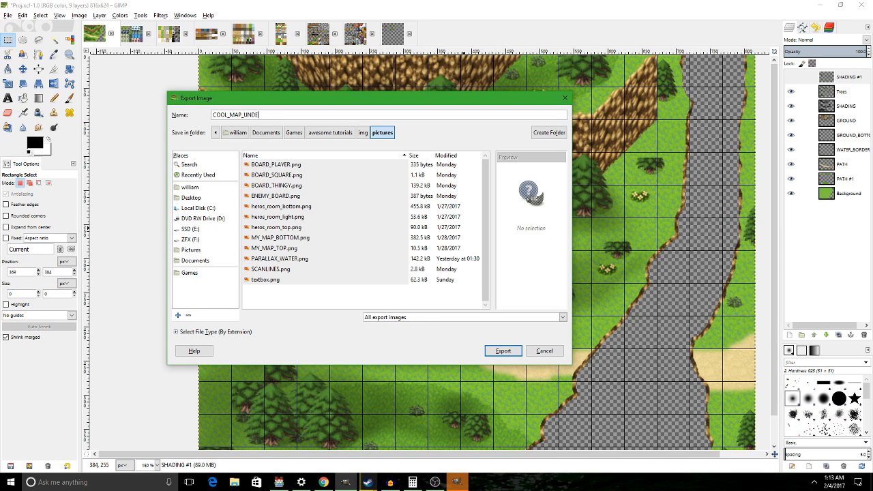
text(OL_MAP_UNDER.png)
key(Return)
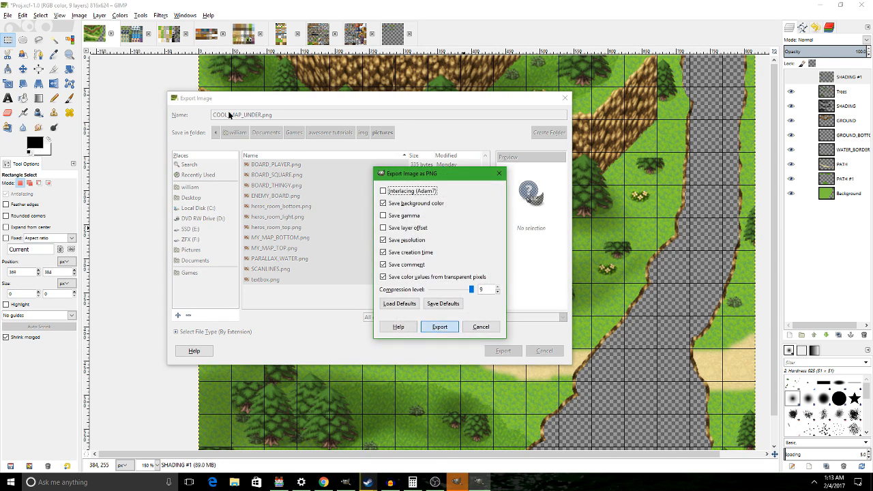
key(Return)
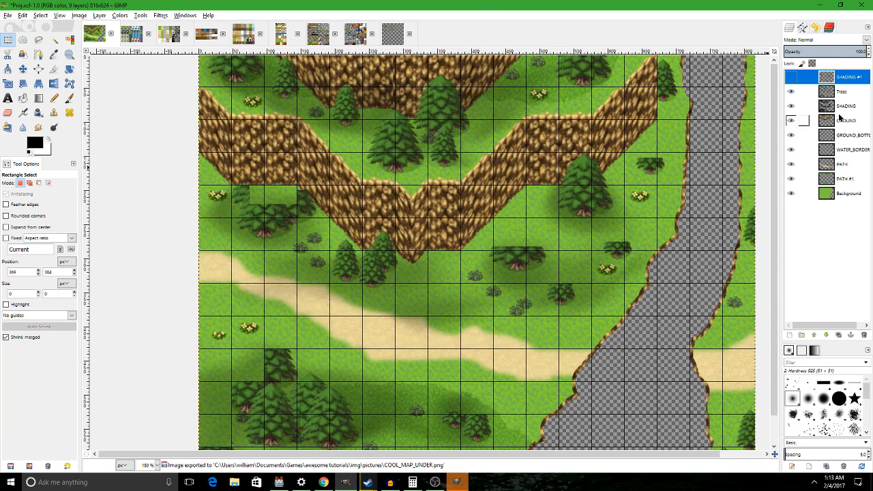
Show the treetop layer and hide every other layer, from Trees down to Background.
click(790, 79)
click(790, 92)
click(790, 106)
click(791, 120)
click(791, 134)
click(791, 149)
click(791, 163)
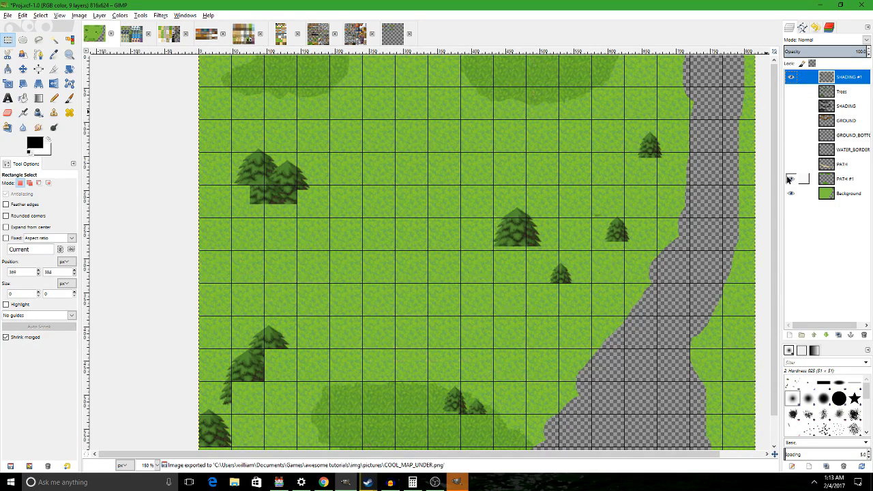
click(791, 179)
click(791, 193)
Export the treetops alone as COOL_MAP_OVER.png into the pictures folder with the default PNG options.
key(ctrl+shift+e)
key(Right)
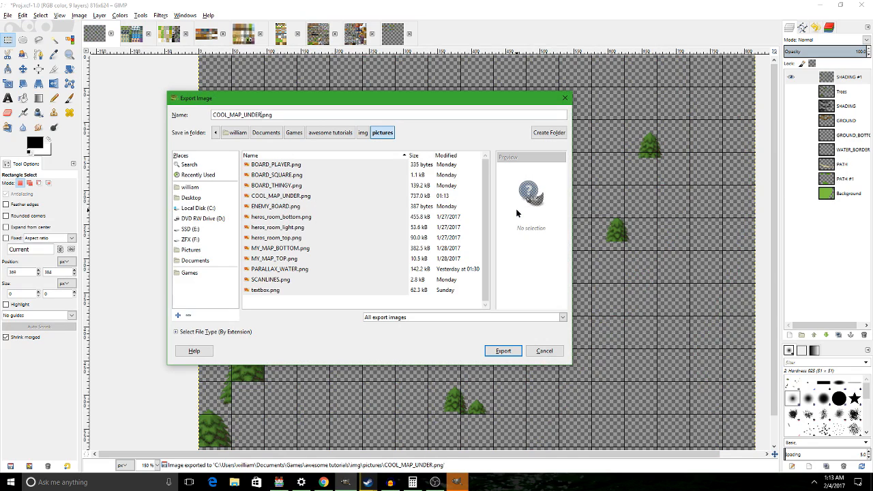
key(BackSpace)
key(BackSpace)
key(BackSpace)
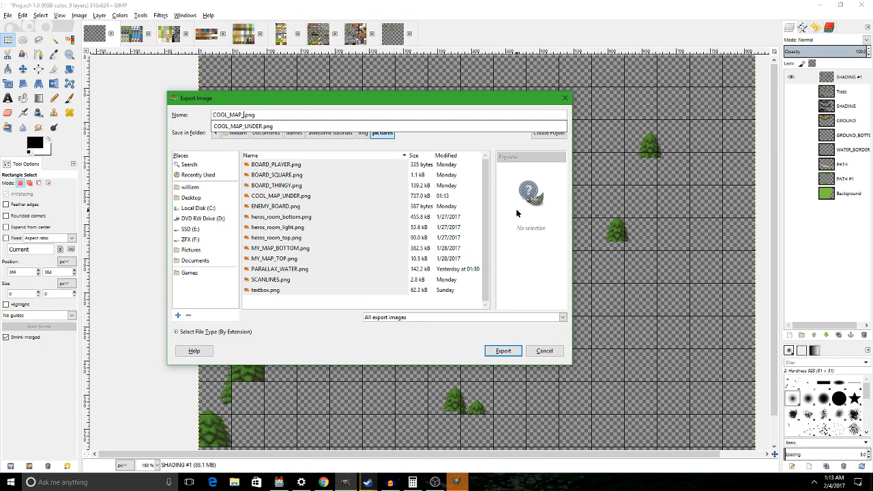
key(Return)
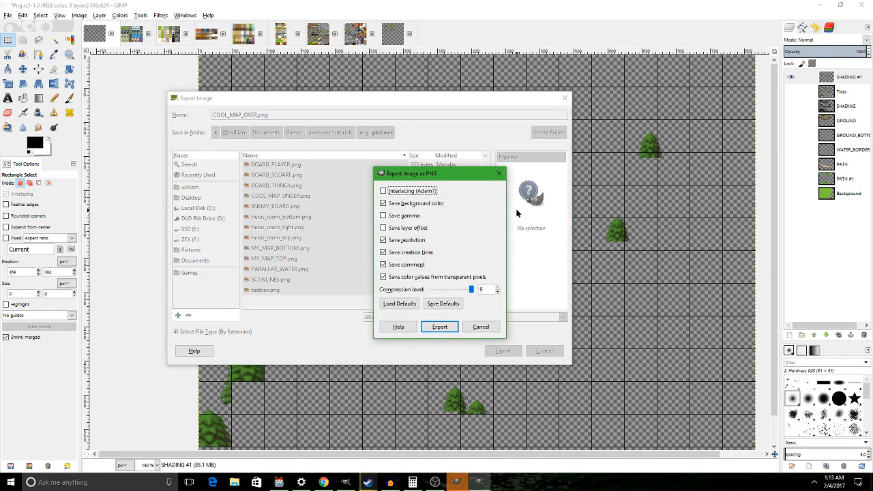
key(Return)
Switch to RPG Maker MV, remove CoolMap's parallax background image and set its tileset to 0008 PX_SHOW.
key(alt+Tab)
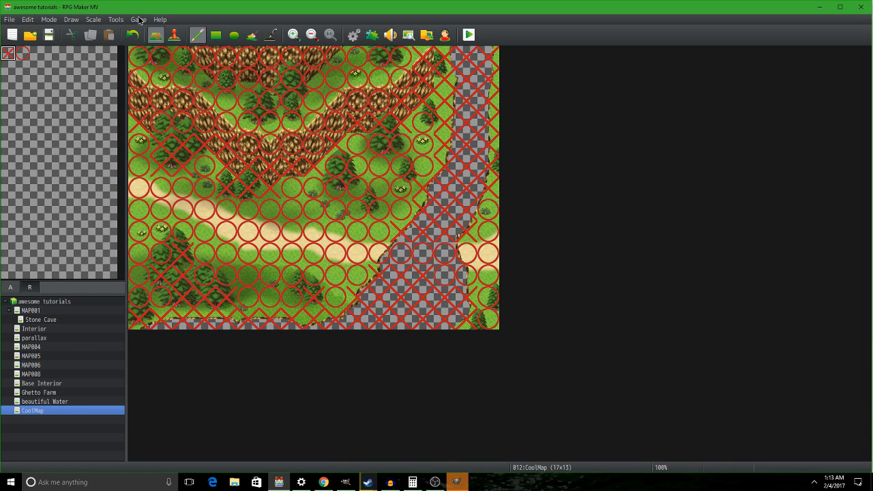
right_click(59, 414)
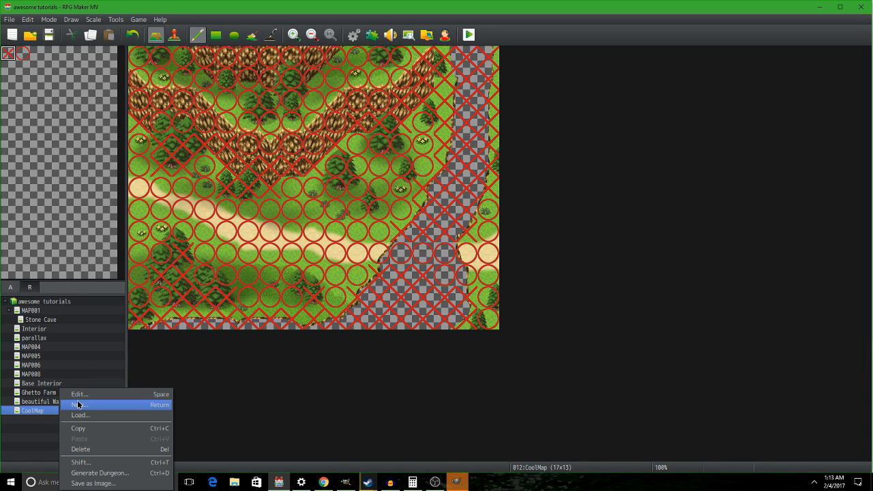
click(75, 393)
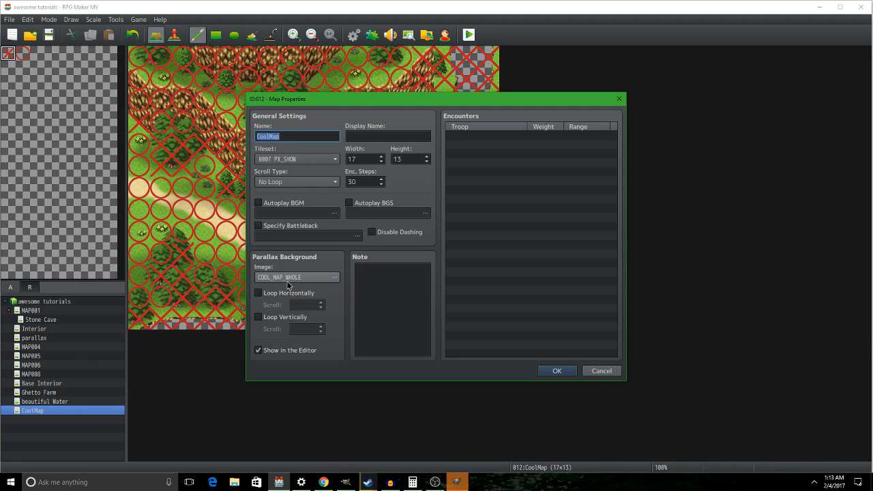
click(287, 281)
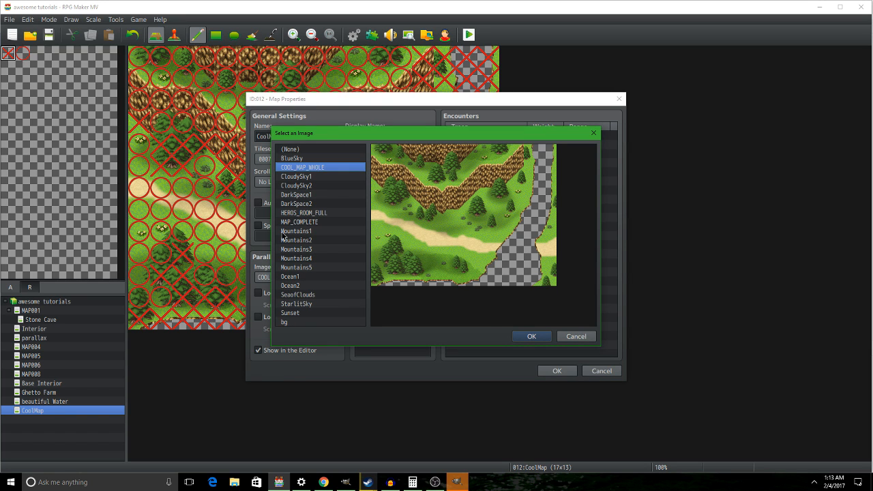
double_click(293, 150)
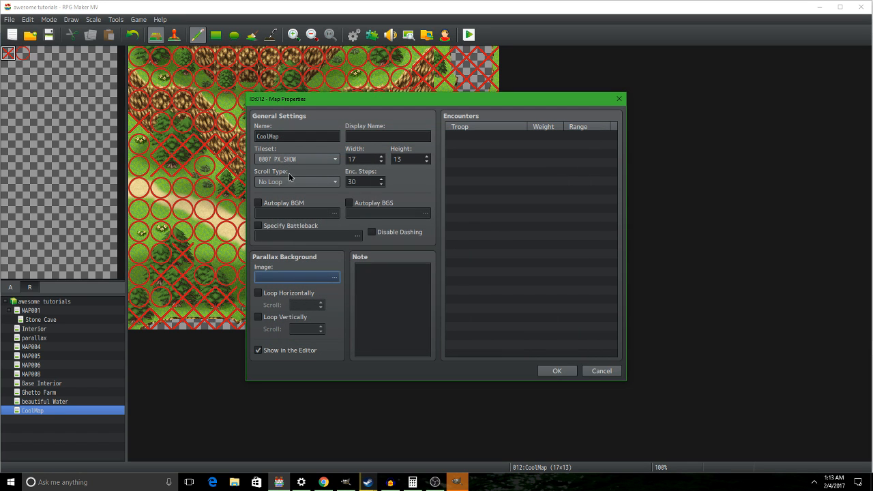
click(289, 177)
click(293, 244)
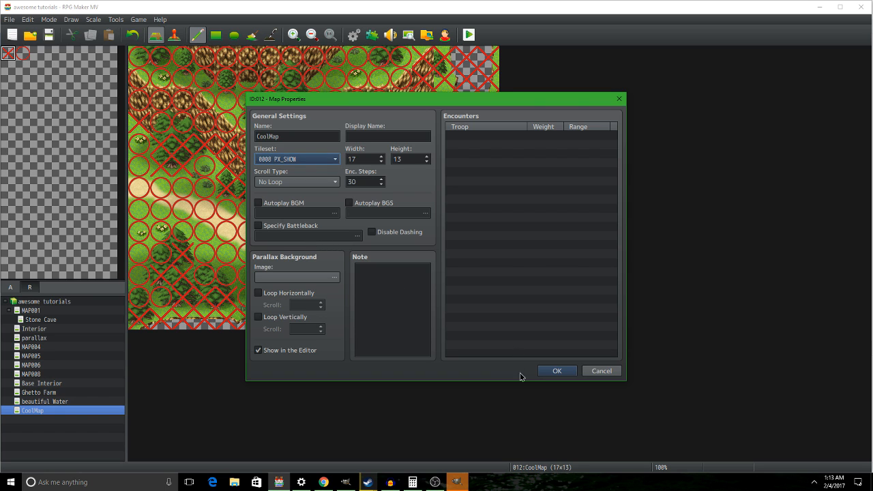
click(567, 372)
Rename tileset 0008, the one using the parallax_e image, in the database.
click(354, 36)
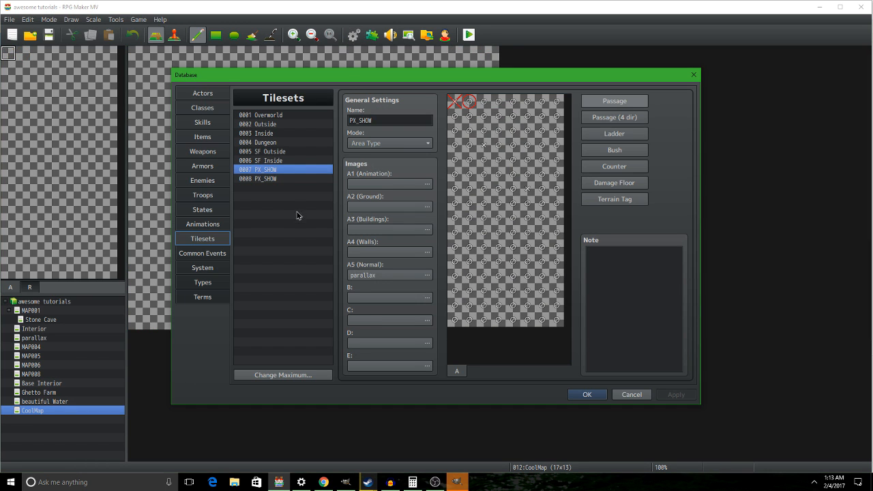
click(282, 180)
click(380, 120)
click(383, 120)
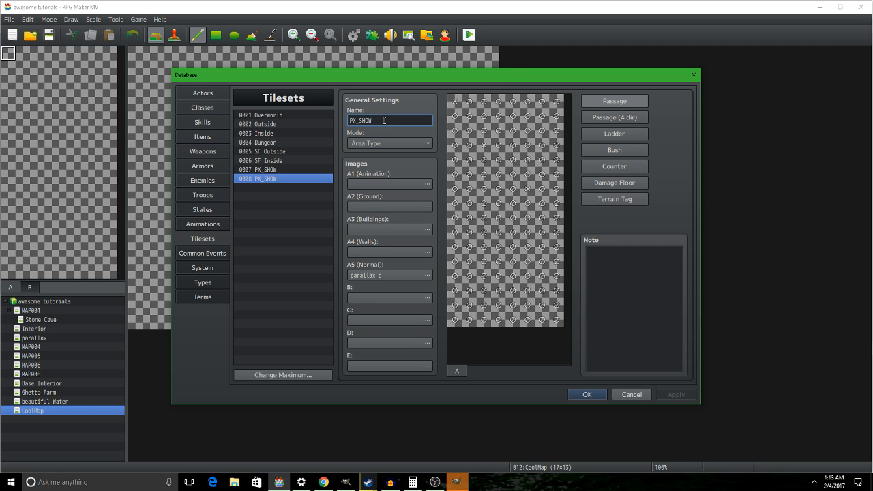
key(BackSpace)
key(BackSpace)
key(BackSpace)
text(HI)
key(Return)
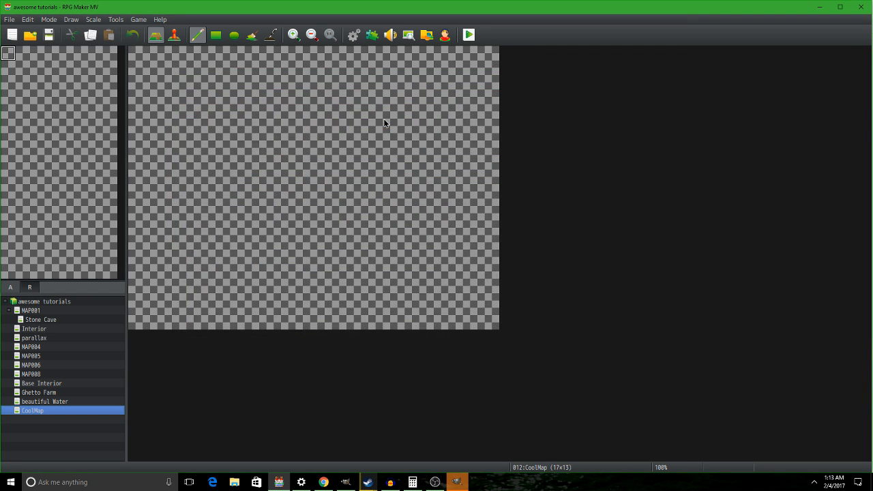
Copy the parallax event from the beautiful Water map and paste it onto tile 5,7 of CoolMap.
click(38, 402)
click(168, 37)
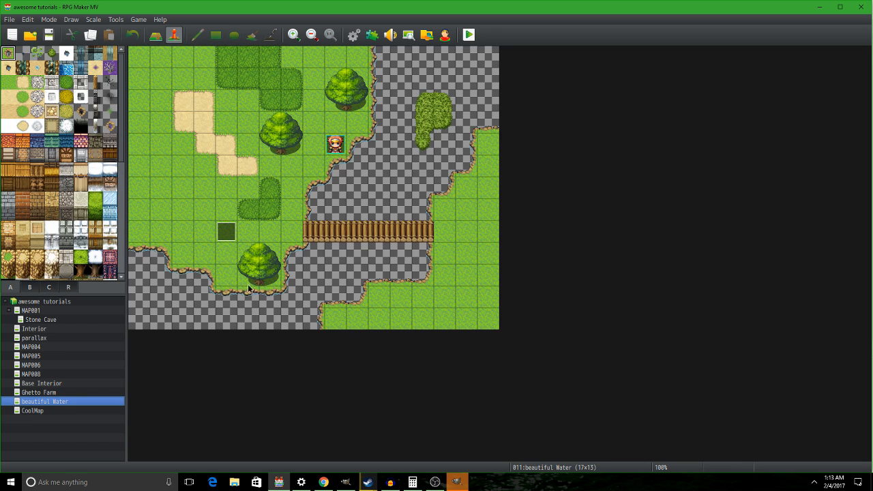
click(232, 235)
click(64, 413)
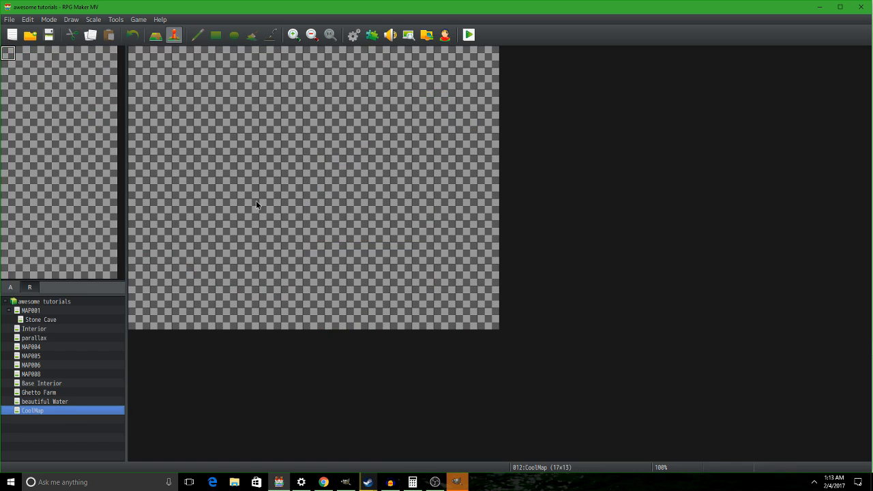
click(256, 201)
key(ctrl+v)
Duplicate the pasted event's third plugin command, addMapParallax 2 96 96 0 .05 1 1 PARALLAX_WATER 2, above Erase Event.
double_click(250, 208)
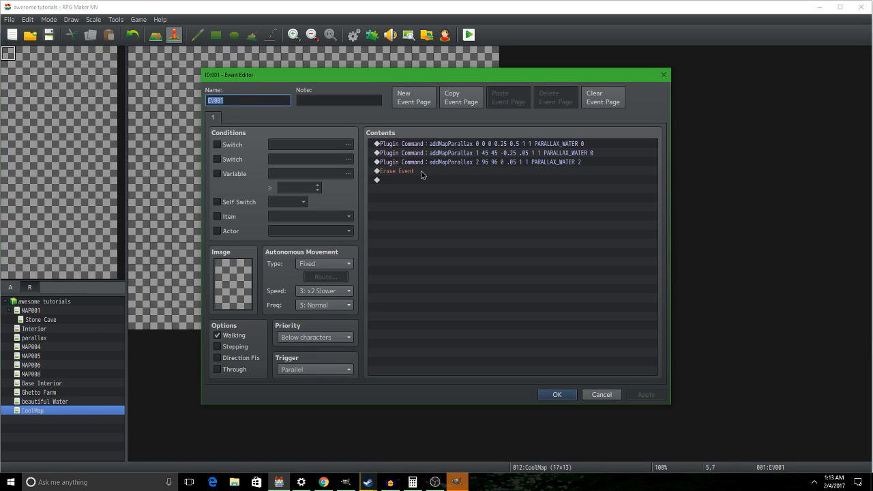
click(420, 170)
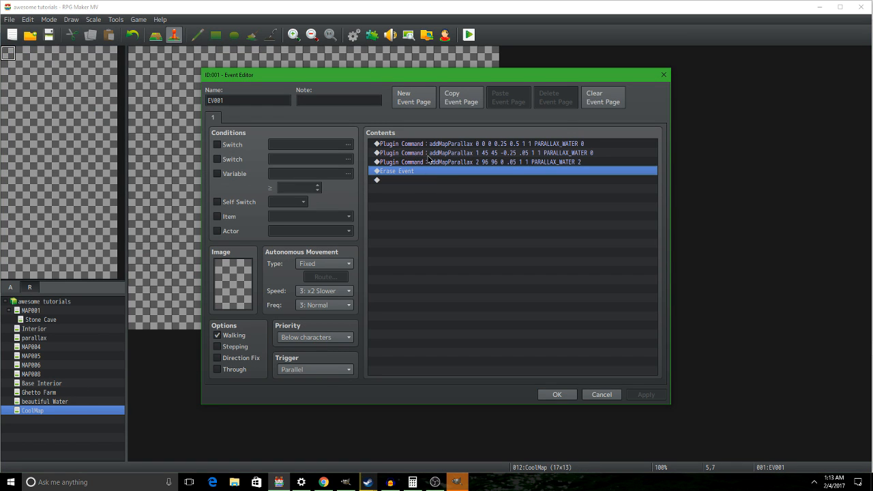
click(426, 145)
click(425, 172)
click(440, 162)
click(437, 170)
text(addMapParallax 2 96 96 0 .05 1 1 PARALLAX_WATER 2)
Set the parallax ID in the duplicated addMapParallax plugin command to 3.
double_click(453, 170)
click(569, 252)
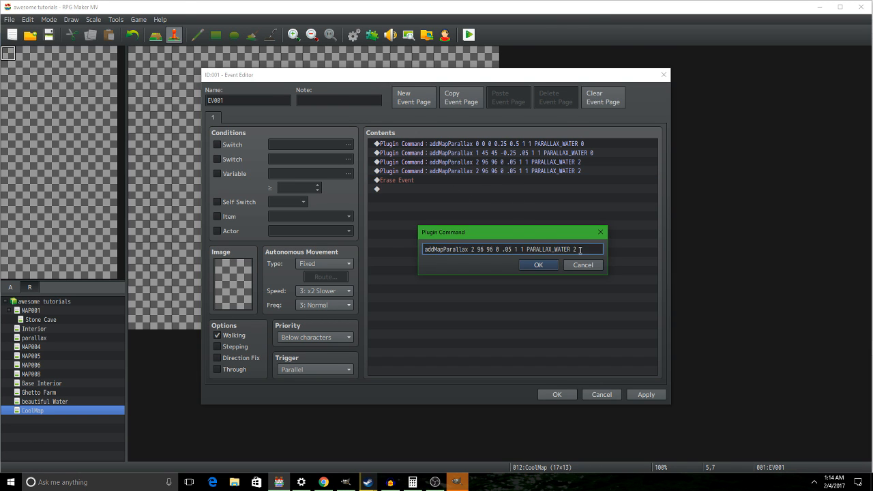
drag(580, 249, 526, 247)
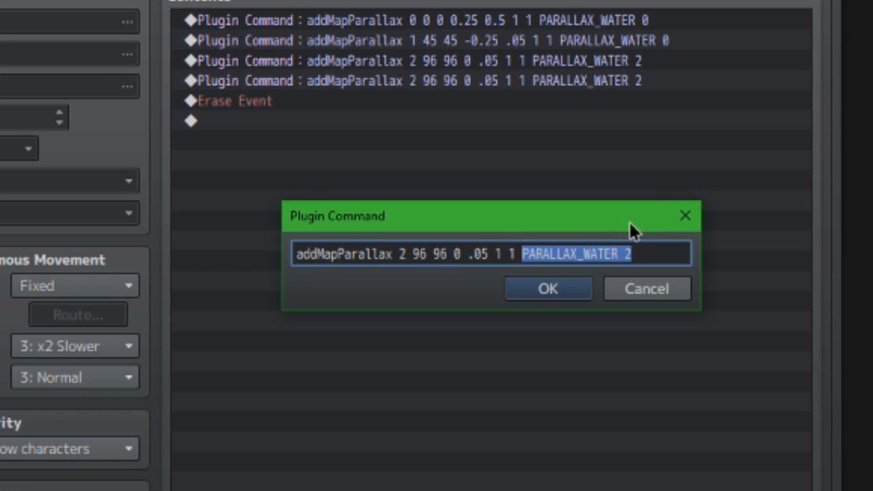
click(577, 254)
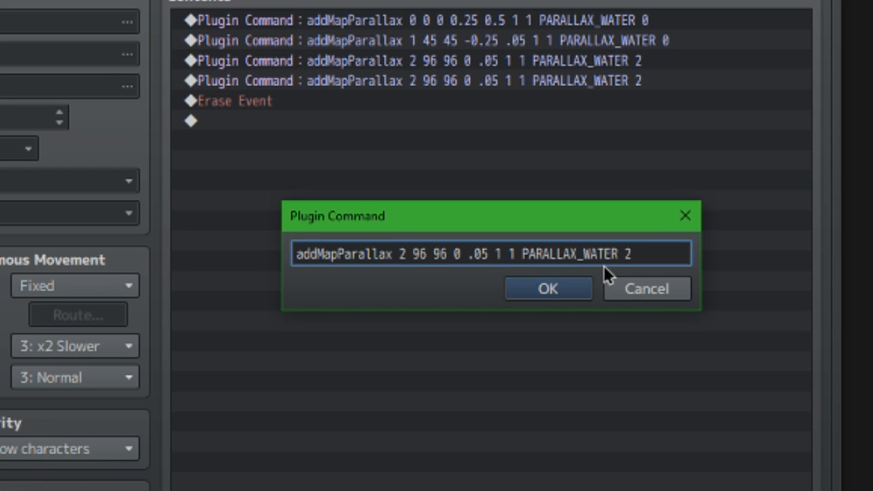
key(BackSpace)
text(3)
key(Left)
key(shift+Home)
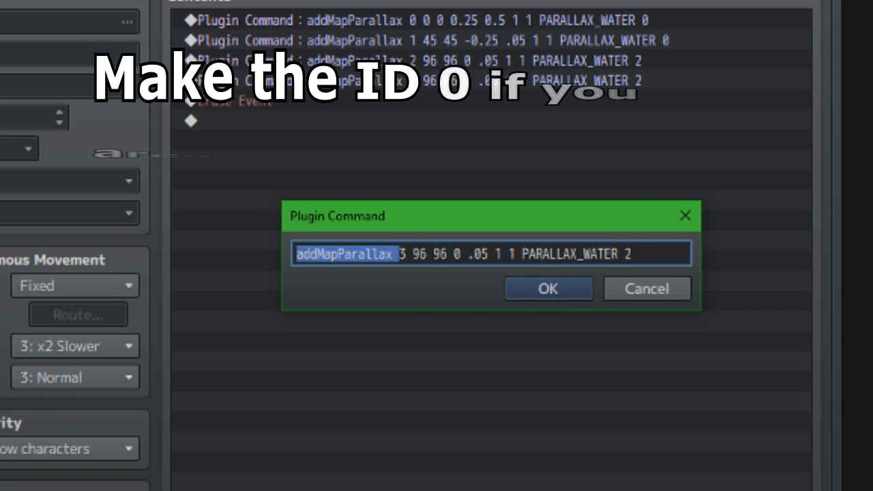
Complete the ID 3 plugin command as addMapParallax 3 0 0 0 0 1 1 COOL_MAP_UNDER 0.
drag(413, 255, 728, 261)
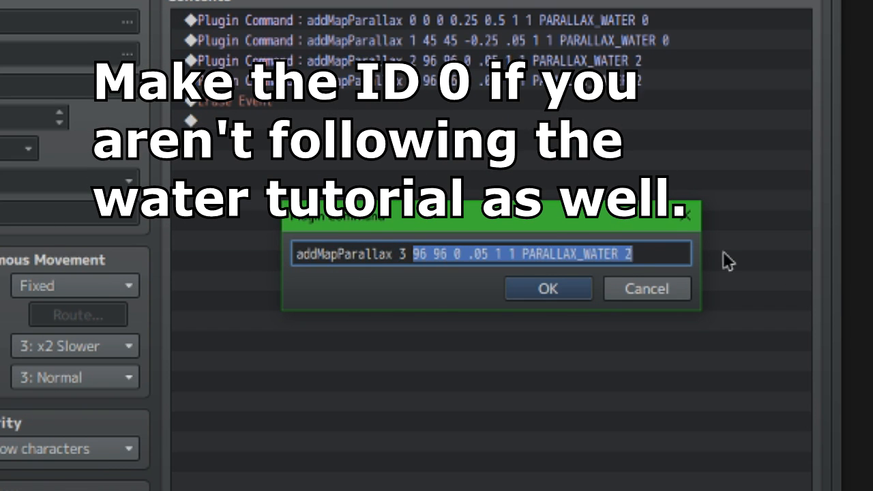
text(0)
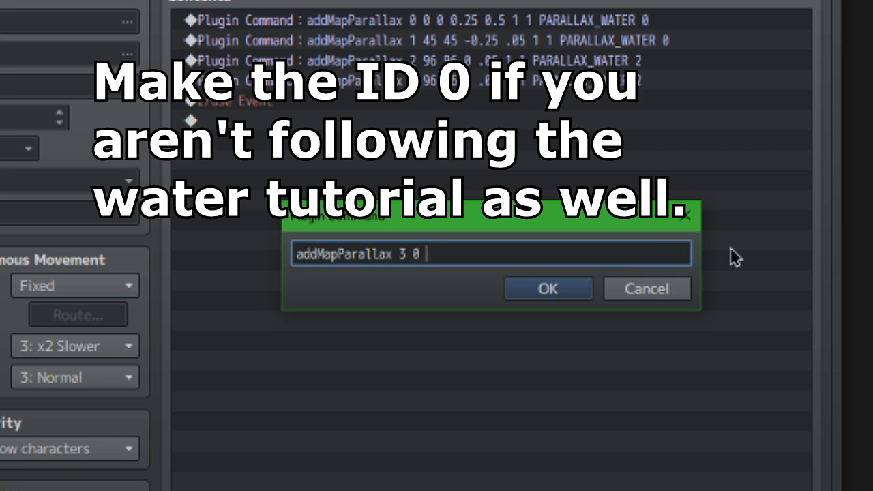
text( 0 0 0 1)
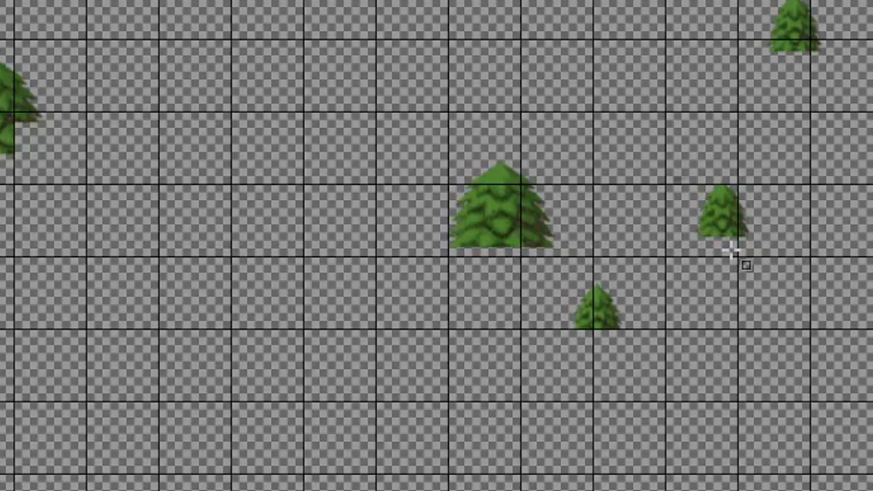
key(ctrl+shift+e)
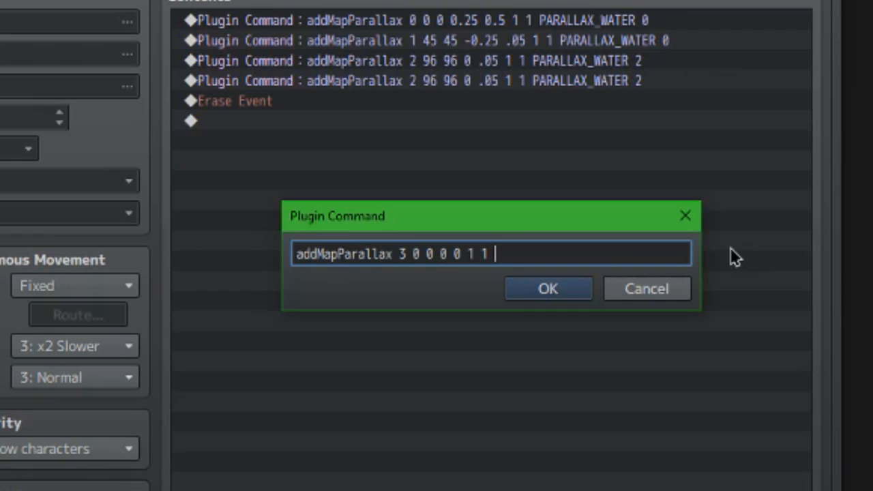
text(COOL_MAP_UNDER 0)
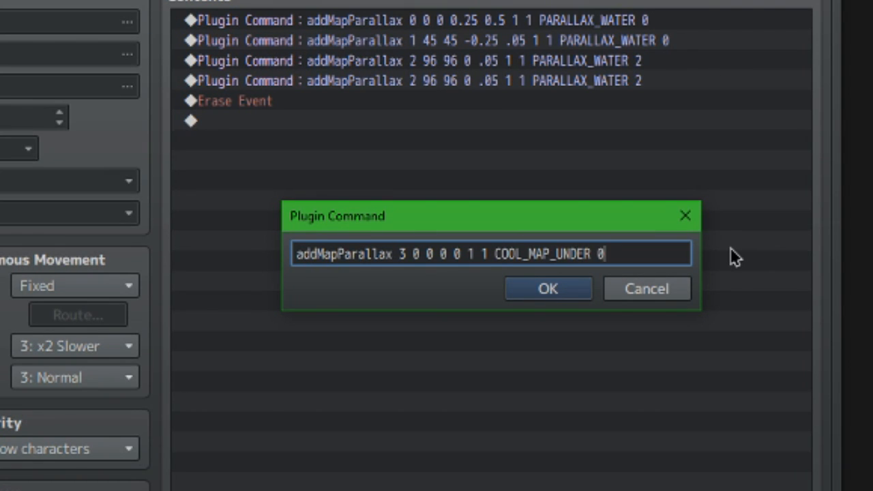
key(Return)
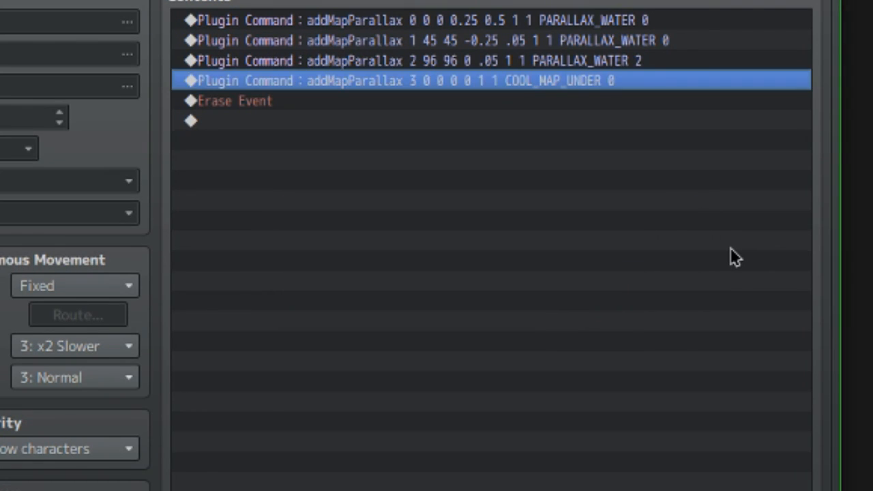
Duplicate the COOL_MAP_UNDER plugin command above Erase Event and change the copy's command name to addMapOverlay.
click(309, 101)
key(ctrl+v)
double_click(298, 101)
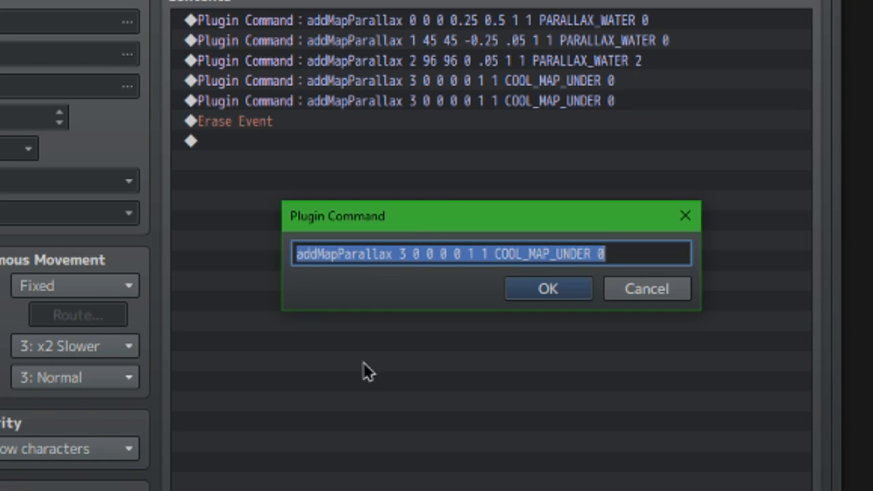
click(364, 264)
double_click(351, 259)
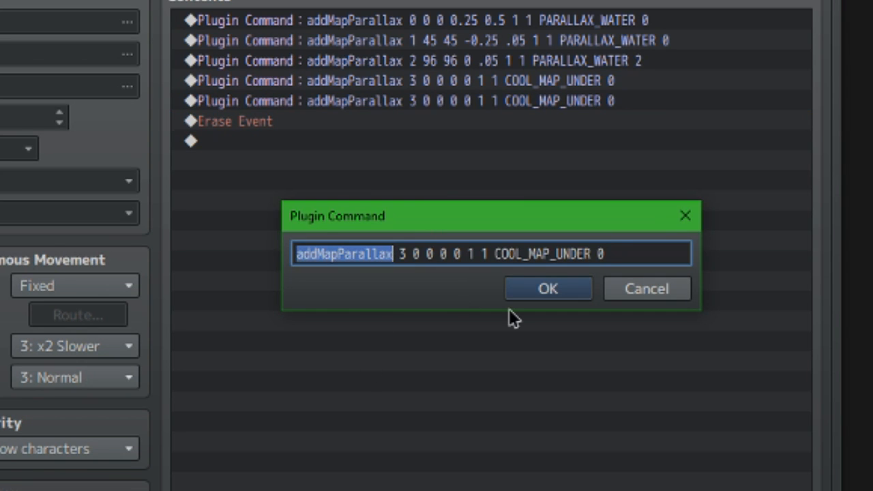
text(addMapOverlay)
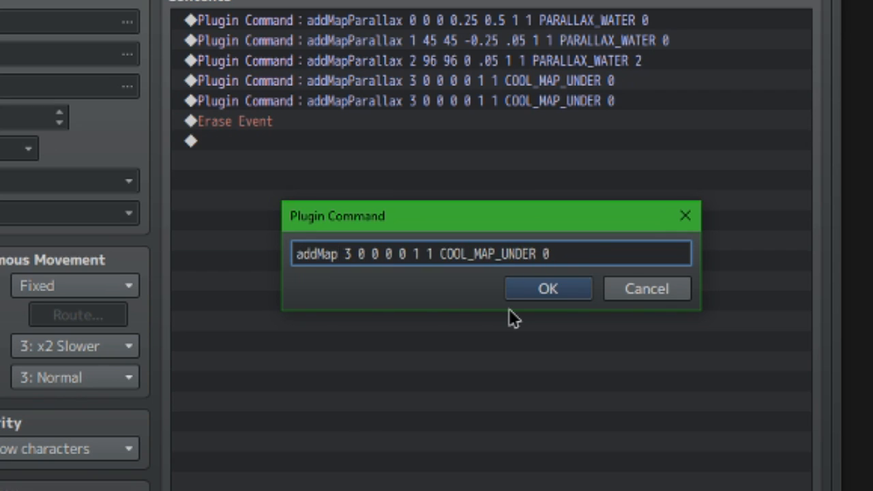
Set the ID of the addMapOverlay plugin command to 0.
key(Right)
key(Right)
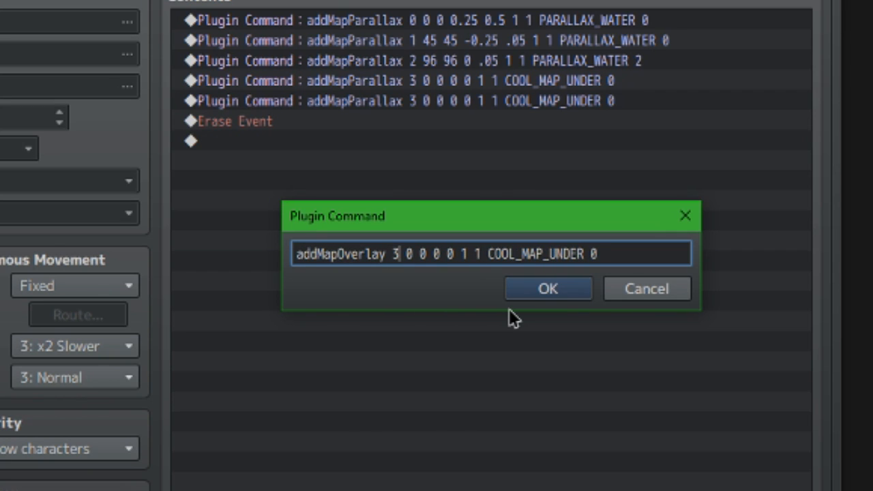
key(BackSpace)
text(1)
key(BackSpace)
text(0)
Change the image name in the addMapOverlay plugin command to COOL_MAP_OVER.
key(Right)
key(Right)
key(Right)
key(Right)
key(Right)
key(Right)
key(Right)
key(Right)
key(Right)
key(Right)
key(Right)
key(Right)
key(Right)
key(Right)
key(Right)
key(Right)
key(Right)
key(Right)
key(Right)
key(Right)
key(BackSpace)
key(BackSpace)
key(BackSpace)
key(BackSpace)
key(BackSpace)
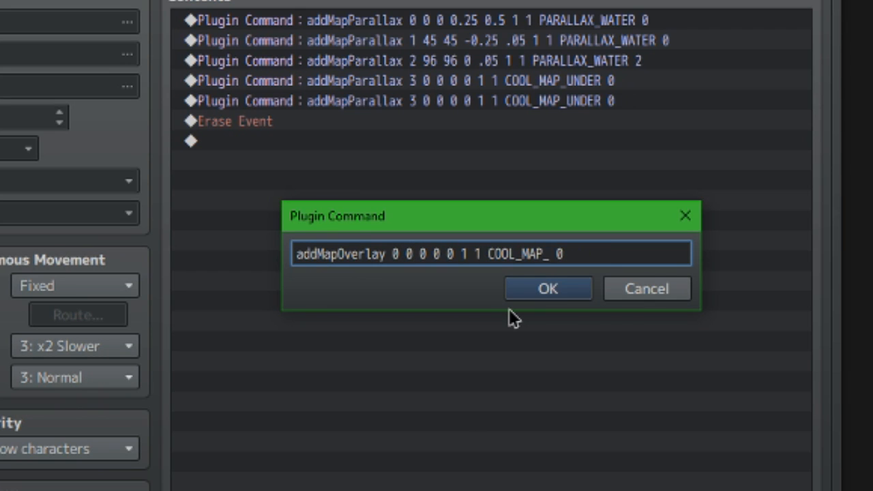
text(OVER)
key(Return)
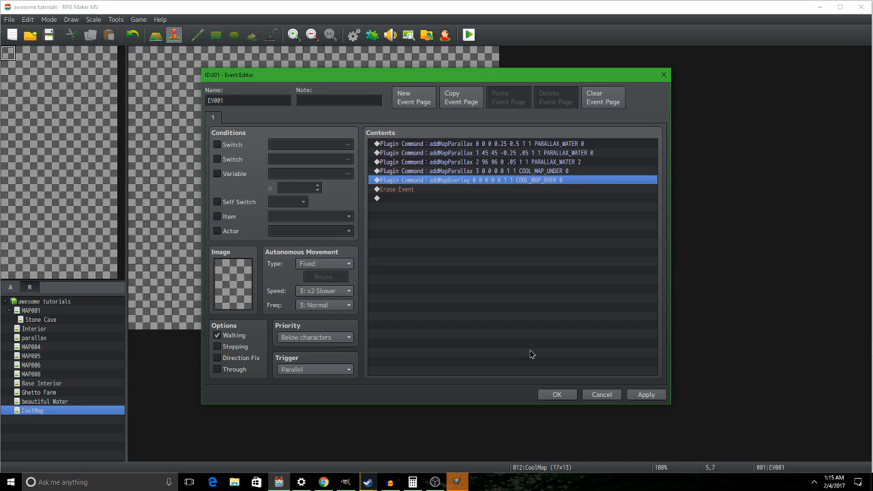
Save the parallax event's edits, keeping its trigger set to Parallel.
click(239, 142)
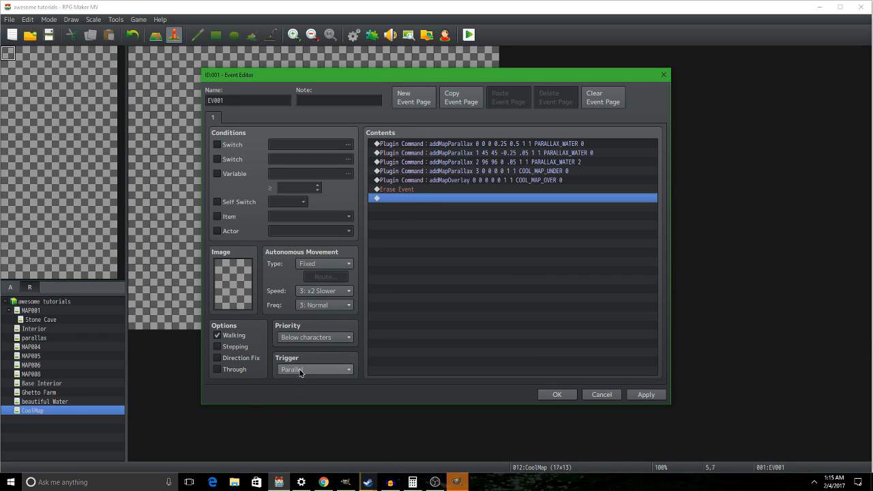
click(345, 370)
click(598, 394)
click(479, 264)
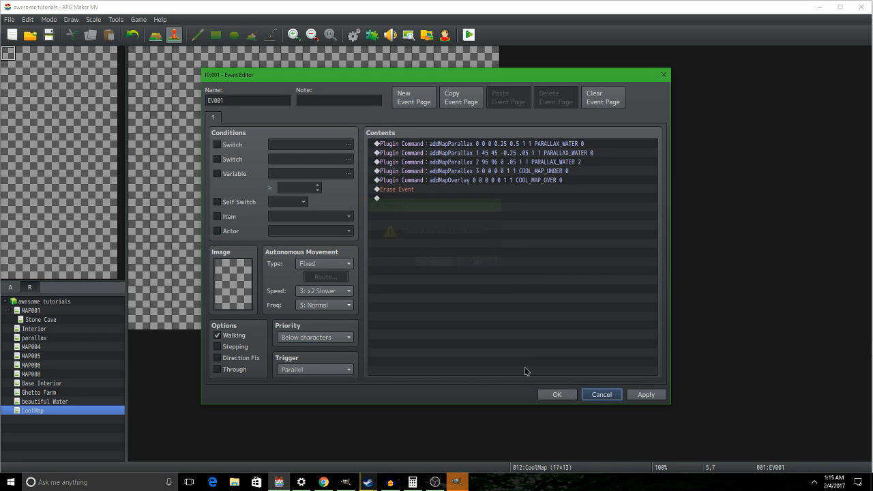
click(554, 393)
Set the player's starting position on CoolMap and move it to tile 3,6.
right_click(269, 233)
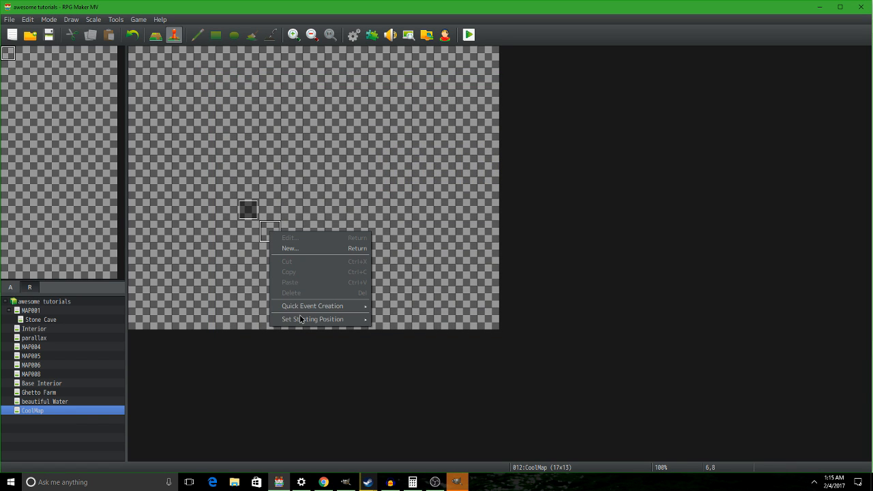
mouse_move(299, 314)
click(380, 319)
drag(269, 235, 200, 187)
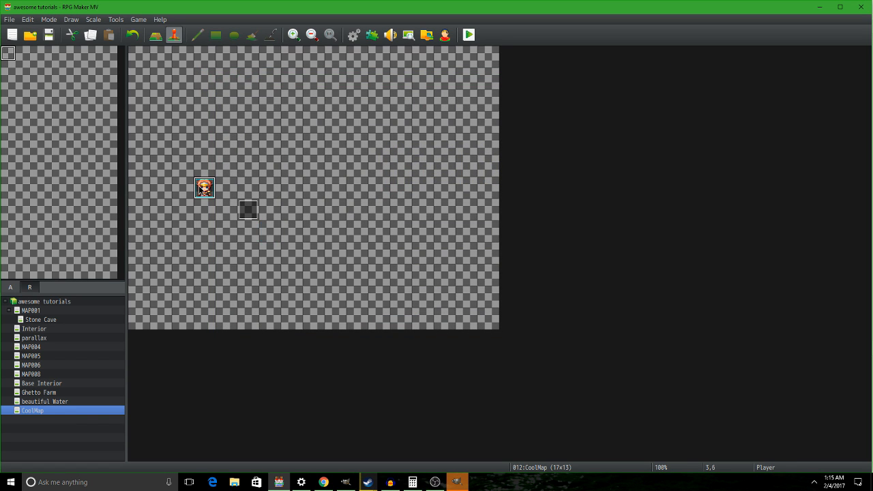
Save the project and playtest CoolMap in a new game at full screen, closing the playtest when done.
click(467, 37)
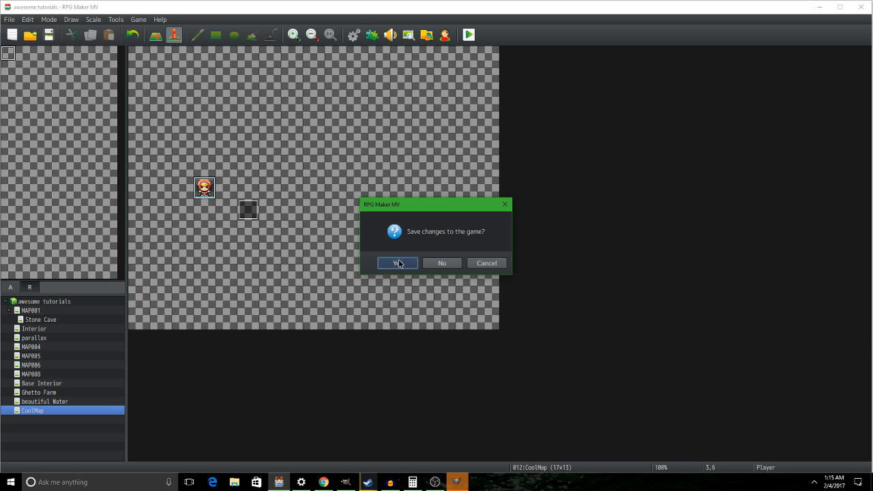
click(398, 263)
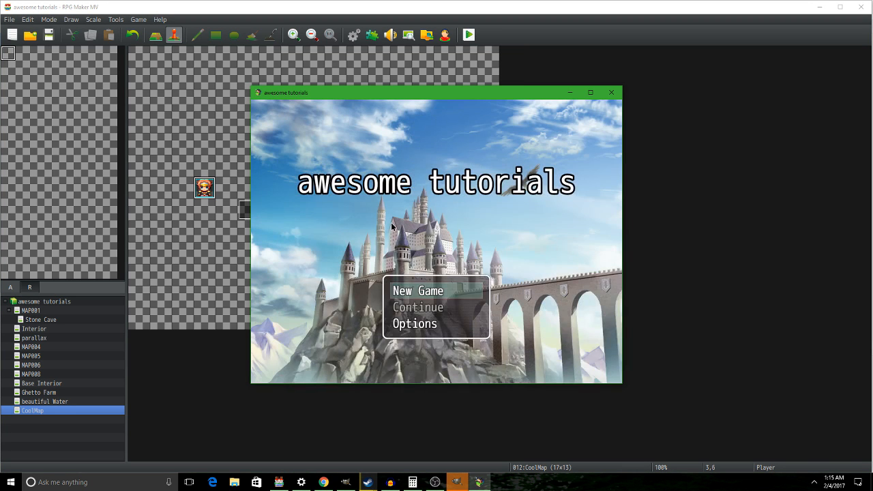
key(Return)
key(F4)
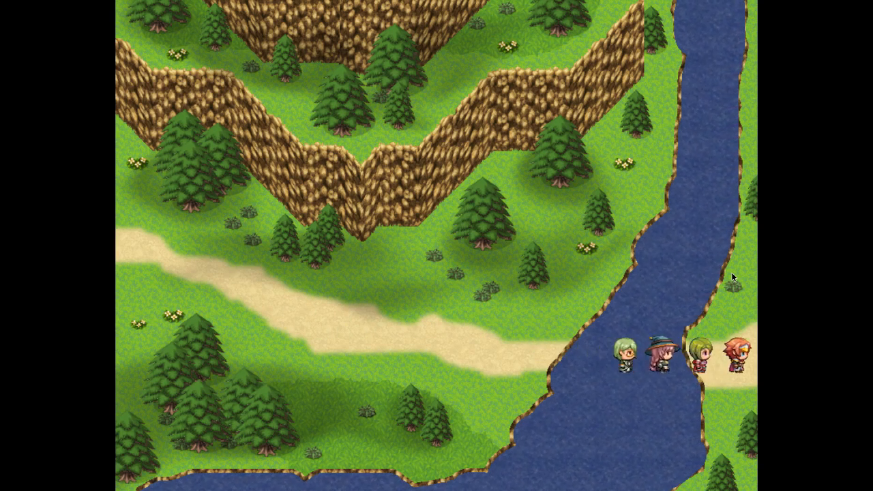
key(F4)
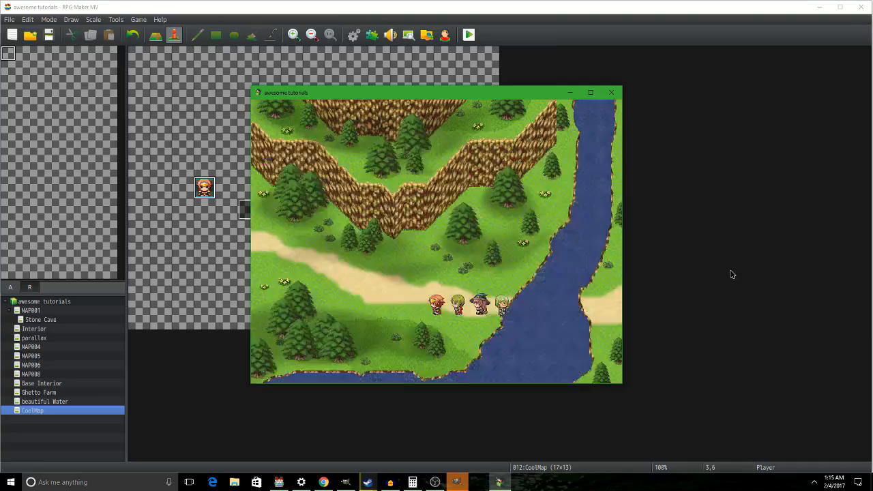
click(611, 92)
Assign the Outside_B image to slot B of the PX_HIDE tileset in the database.
click(353, 34)
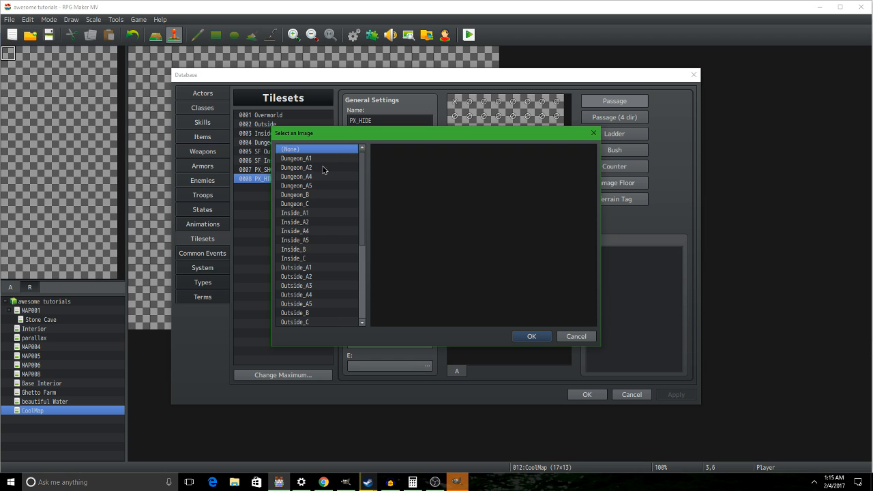
drag(340, 135, 568, 138)
click(537, 287)
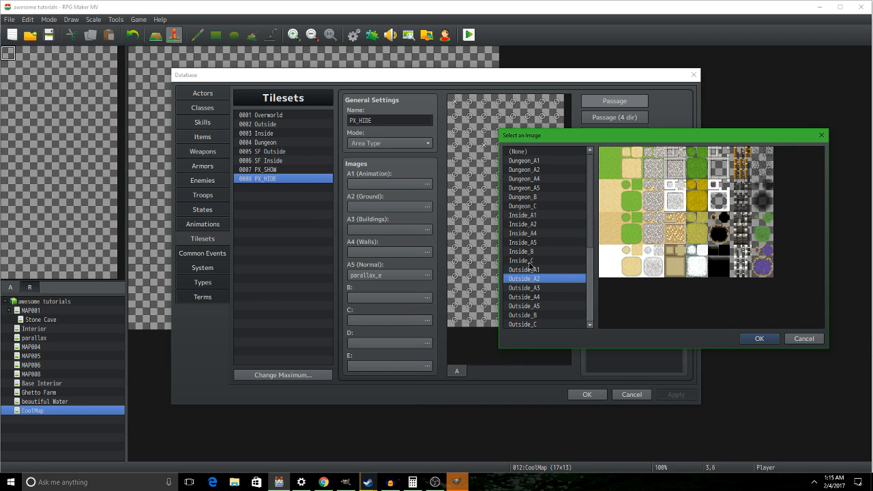
click(531, 252)
scroll(533, 262, down, 2)
click(538, 260)
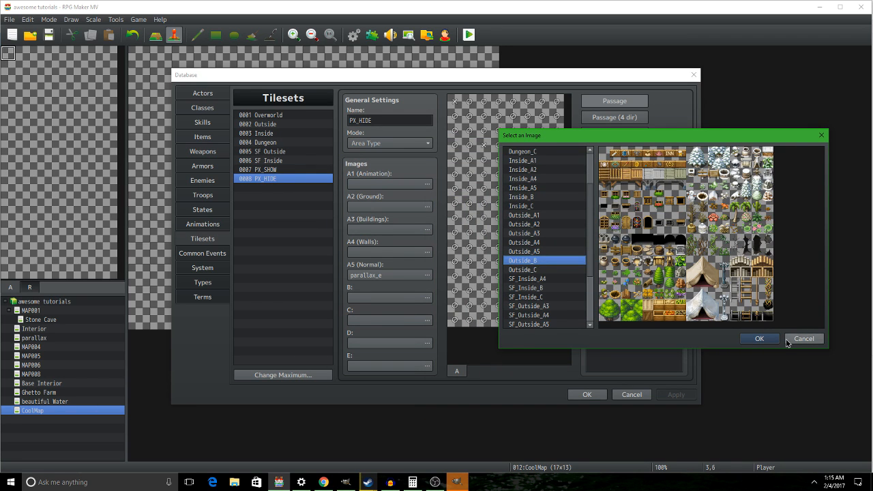
click(759, 338)
click(587, 394)
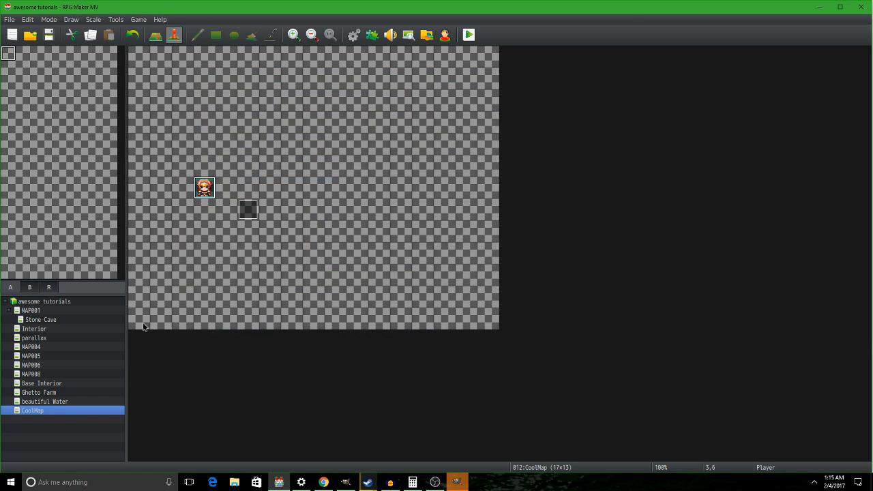
Set CoolMap's parallax background image to COOL_MAP_WHOLE.
right_click(65, 414)
click(87, 395)
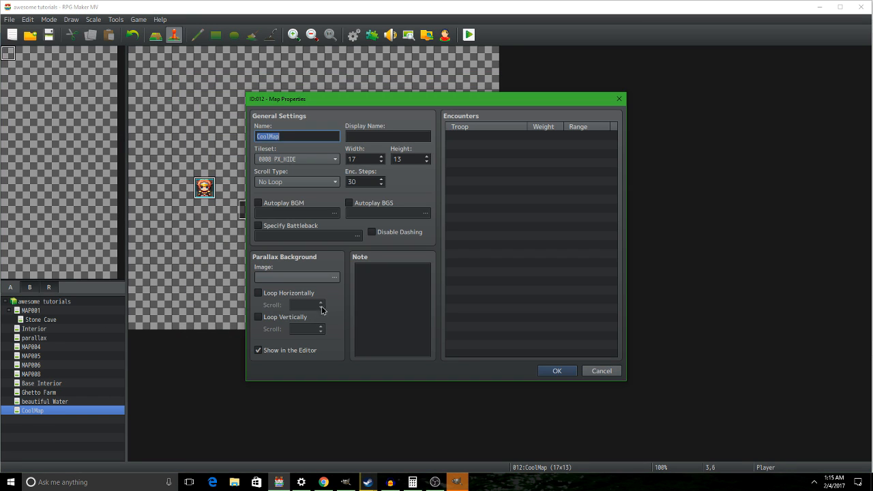
click(300, 278)
click(302, 167)
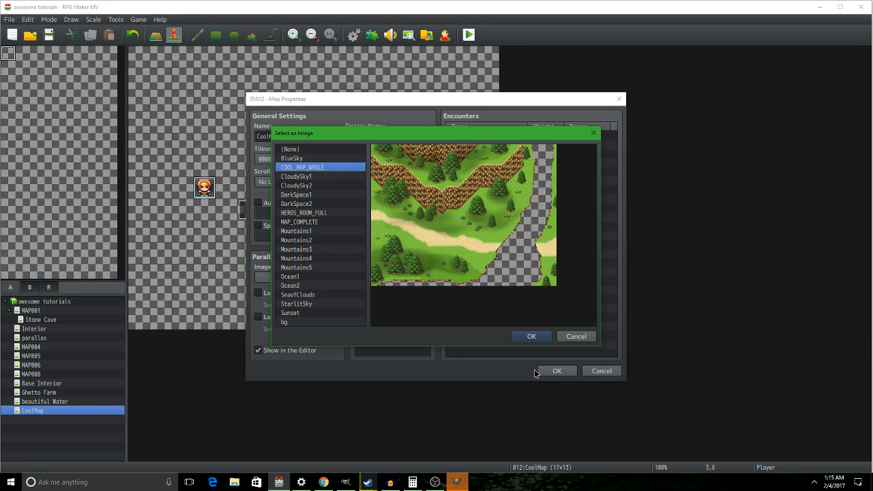
click(531, 336)
click(556, 370)
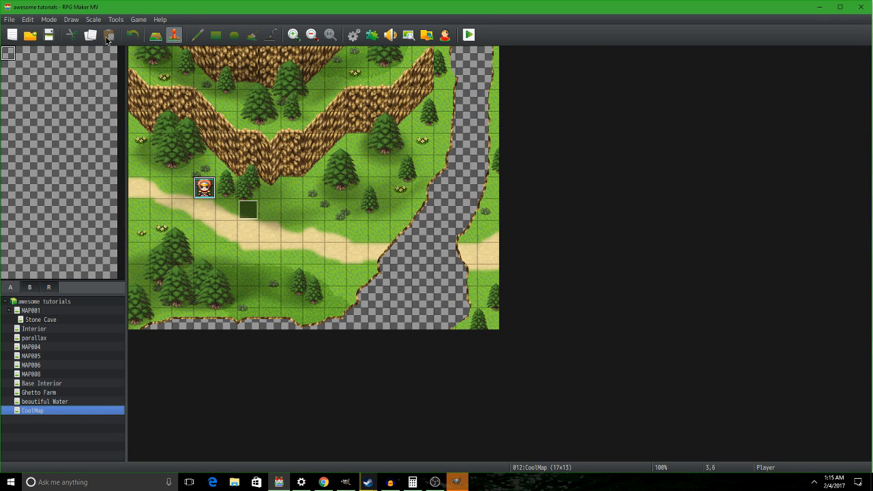
Paint a five-tile wooden log bridge across the river along the dirt path, using the Outside_B tiles.
click(150, 40)
click(36, 289)
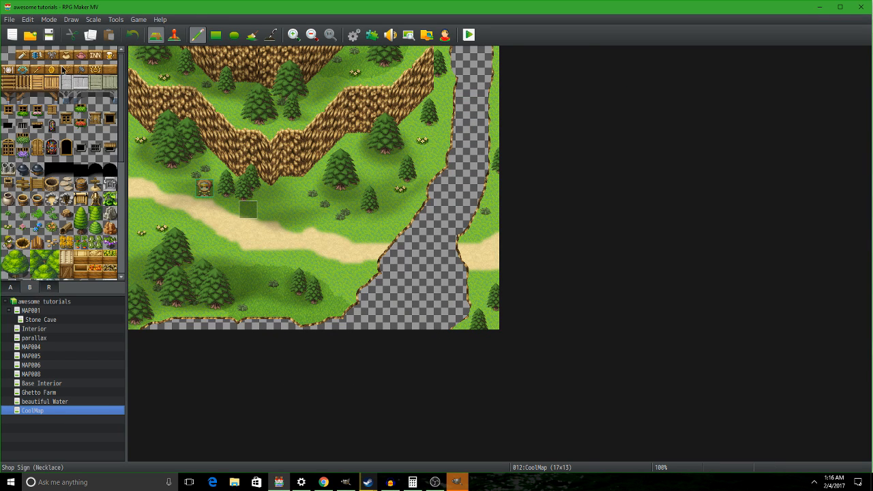
click(23, 82)
drag(379, 254, 469, 256)
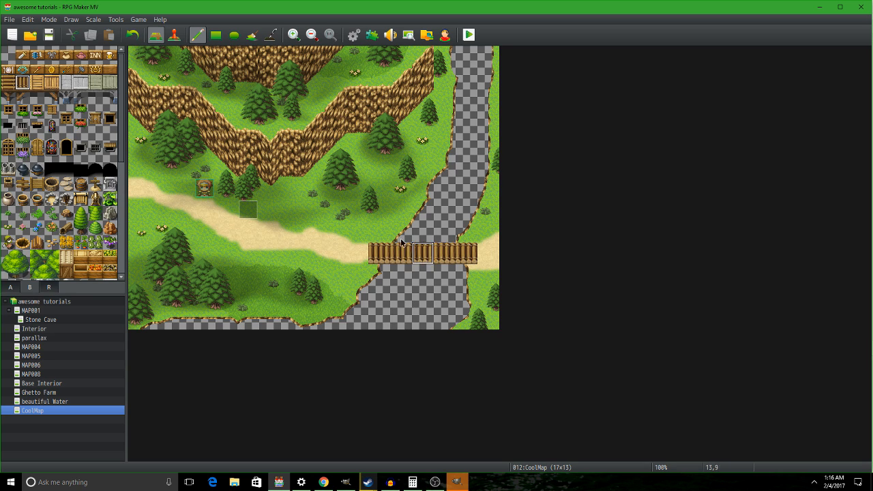
key(ctrl+z)
mouse_move(401, 257)
mouse_down()
mouse_move(381, 257)
mouse_move(471, 258)
mouse_up()
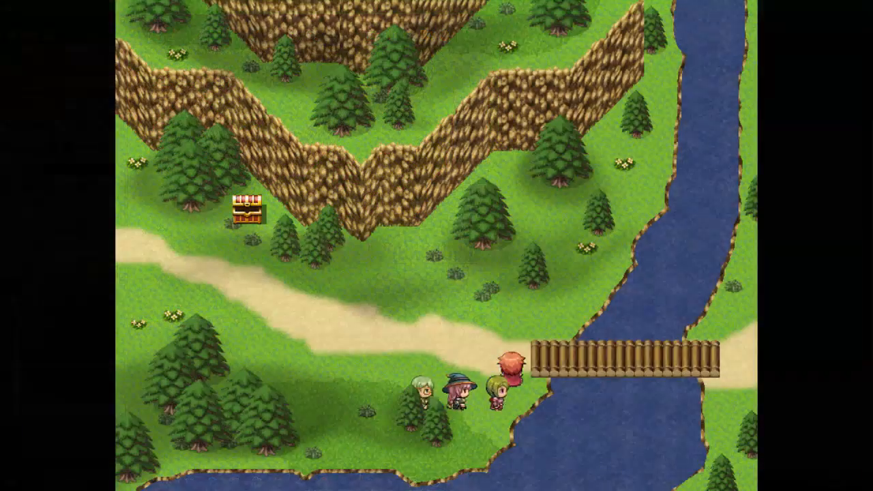
Walk the party across the bridge and around the dirt path in the playtest to check the map.
key(Right)
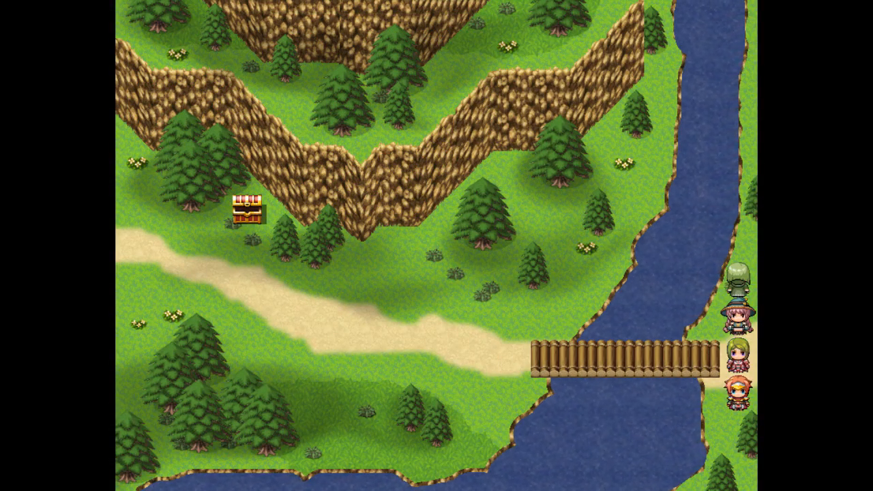
key(Left)
key(Up)
key(Left)
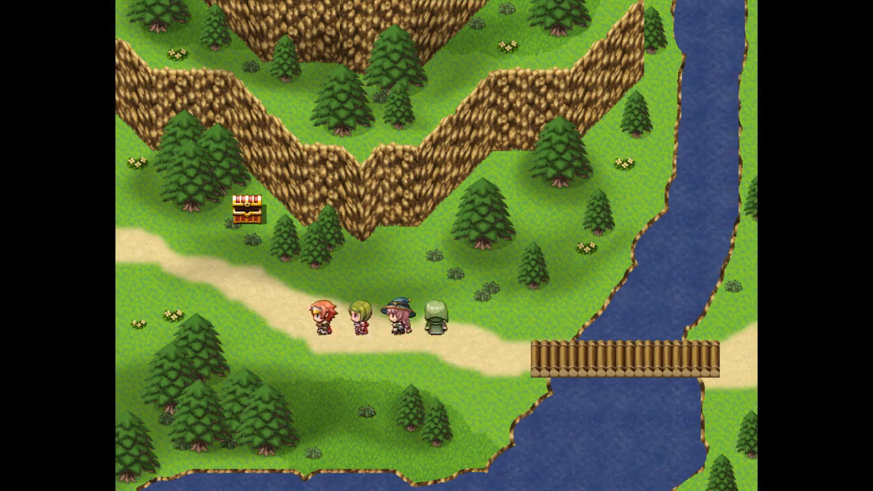
key(Down)
key(Right)
key(Up)
key(Down)
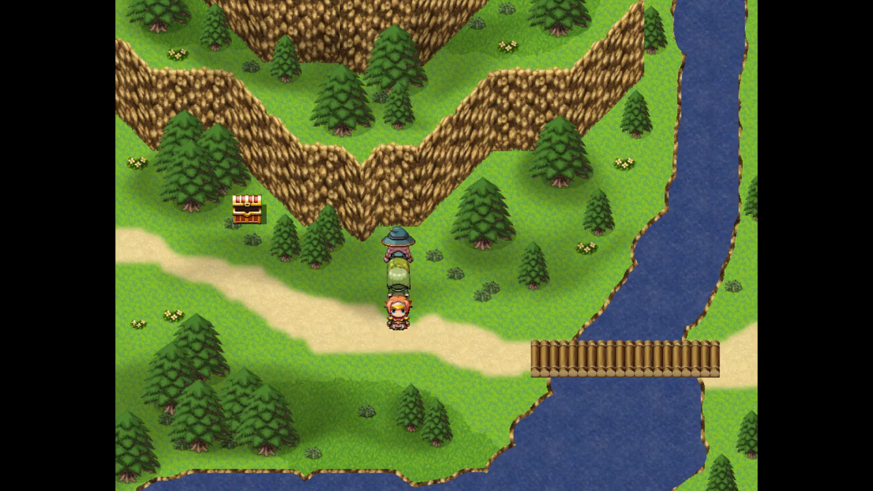
key(Left)
key(Up)
key(Right)
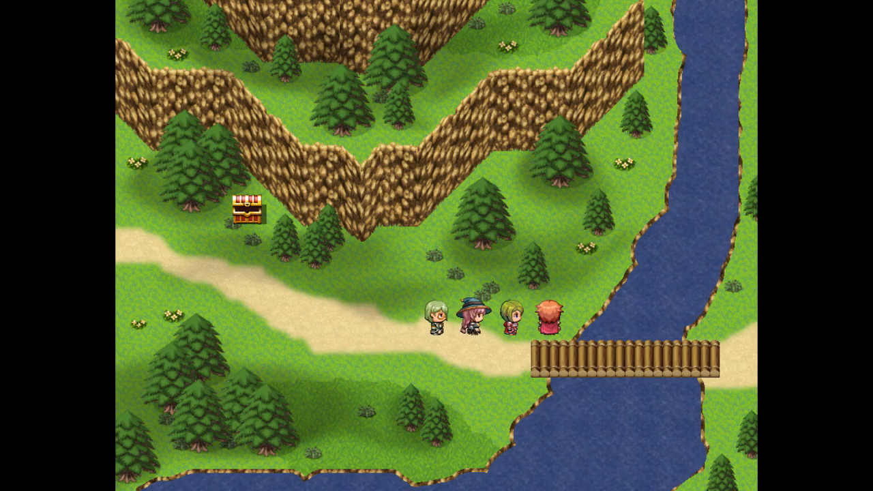
key(Left)
key(Up)
key(Left)
key(Up)
key(Down)
key(Left)
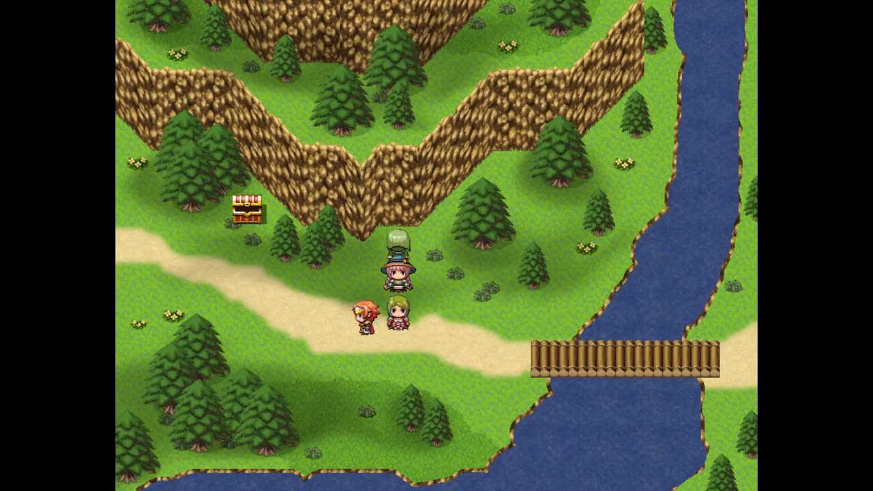
Walk the party up against the cliff base in the playtest and back down past the dirt path to test movement there.
key(Up)
key(Right)
key(Up)
key(Right)
key(Left)
key(Up)
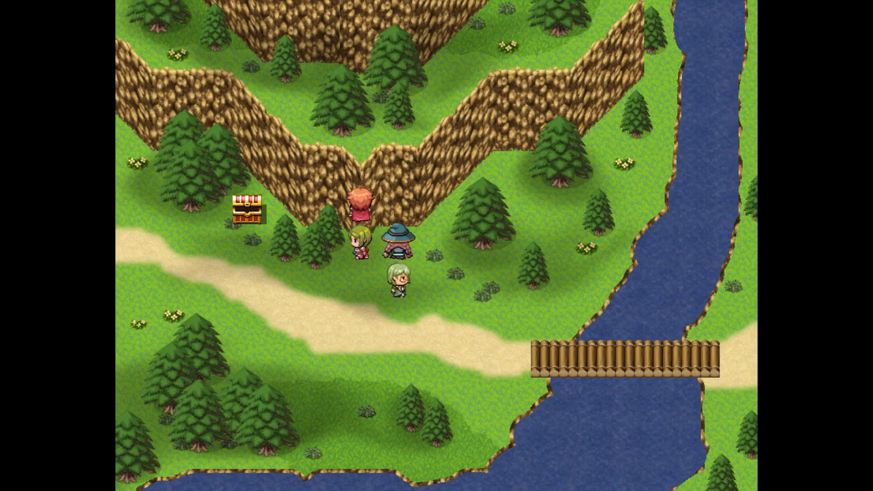
key(Down)
key(Up)
key(Down)
key(Left)
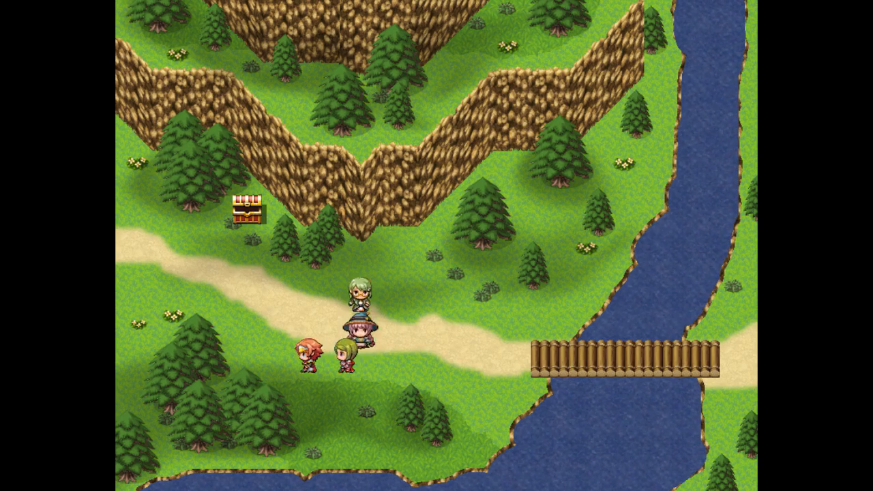
Walk the party across the grass just below the small trees beside the treasure chest to check the area.
key(Up)
key(Left)
key(Left)
key(Up)
key(Right)
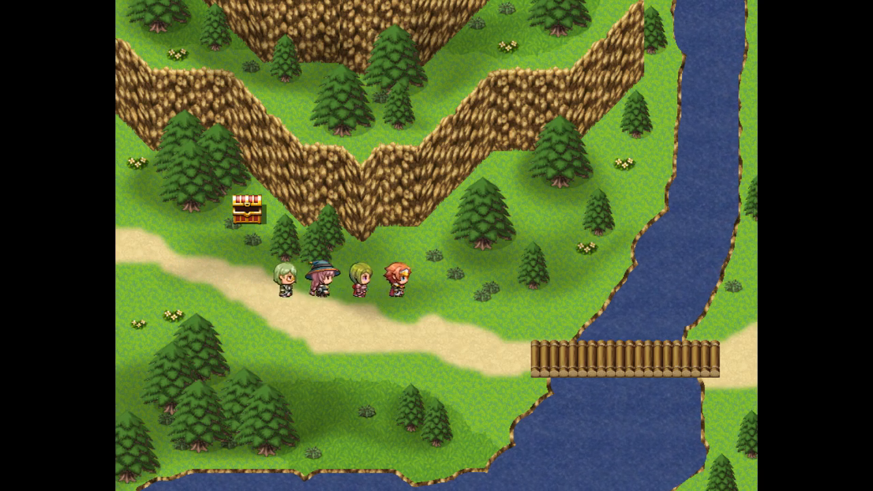
Walk the party down the dirt path onto the log bridge and back west along the path to test the crossing.
key(Down)
key(Left)
key(Down)
key(Right)
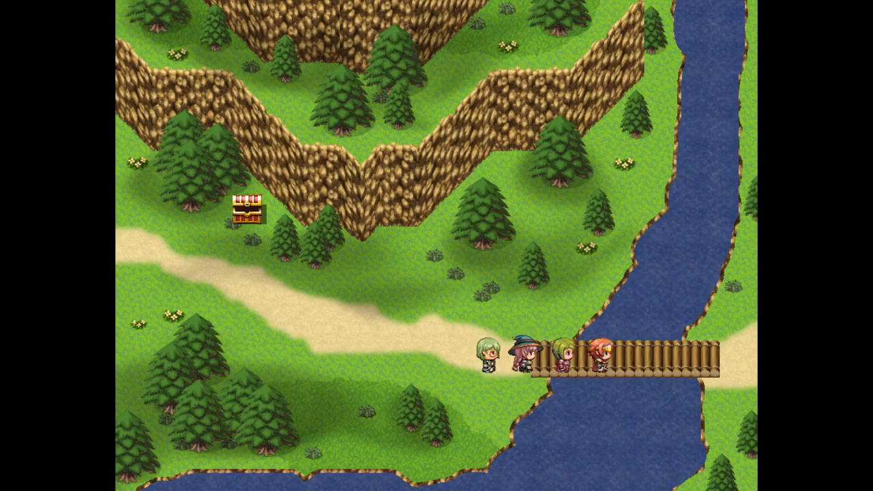
key(Up)
key(Left)
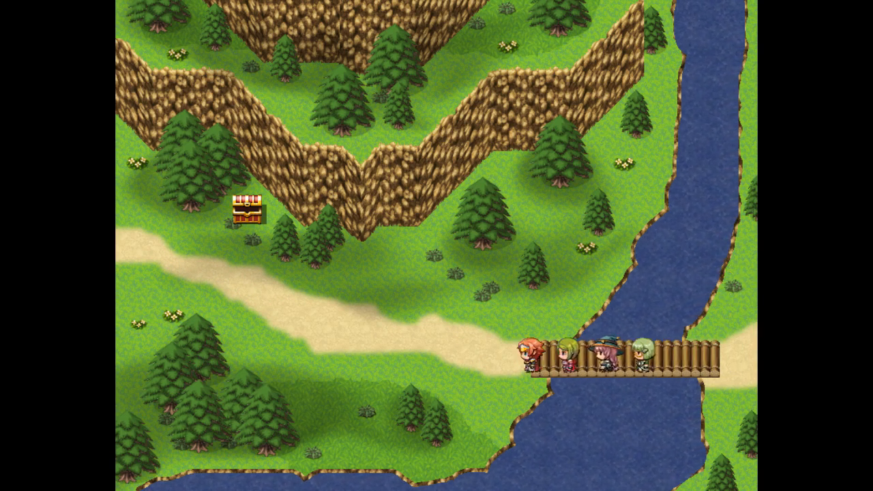
key(Up)
key(Left)
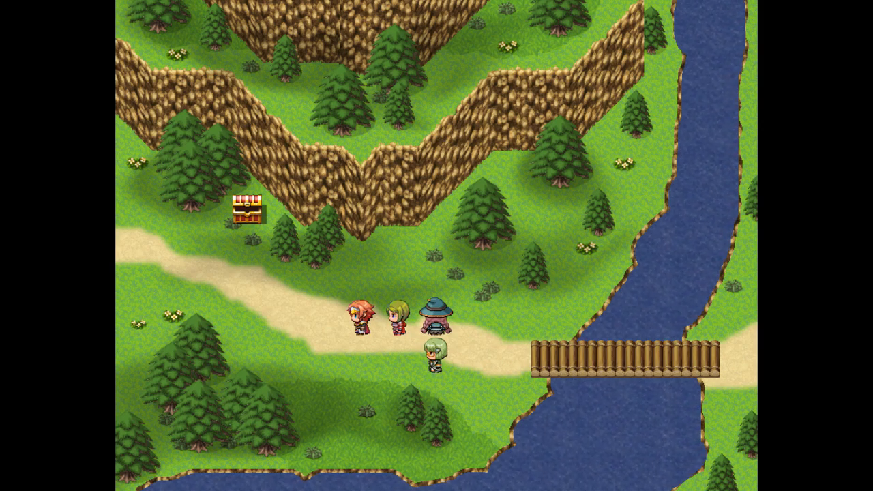